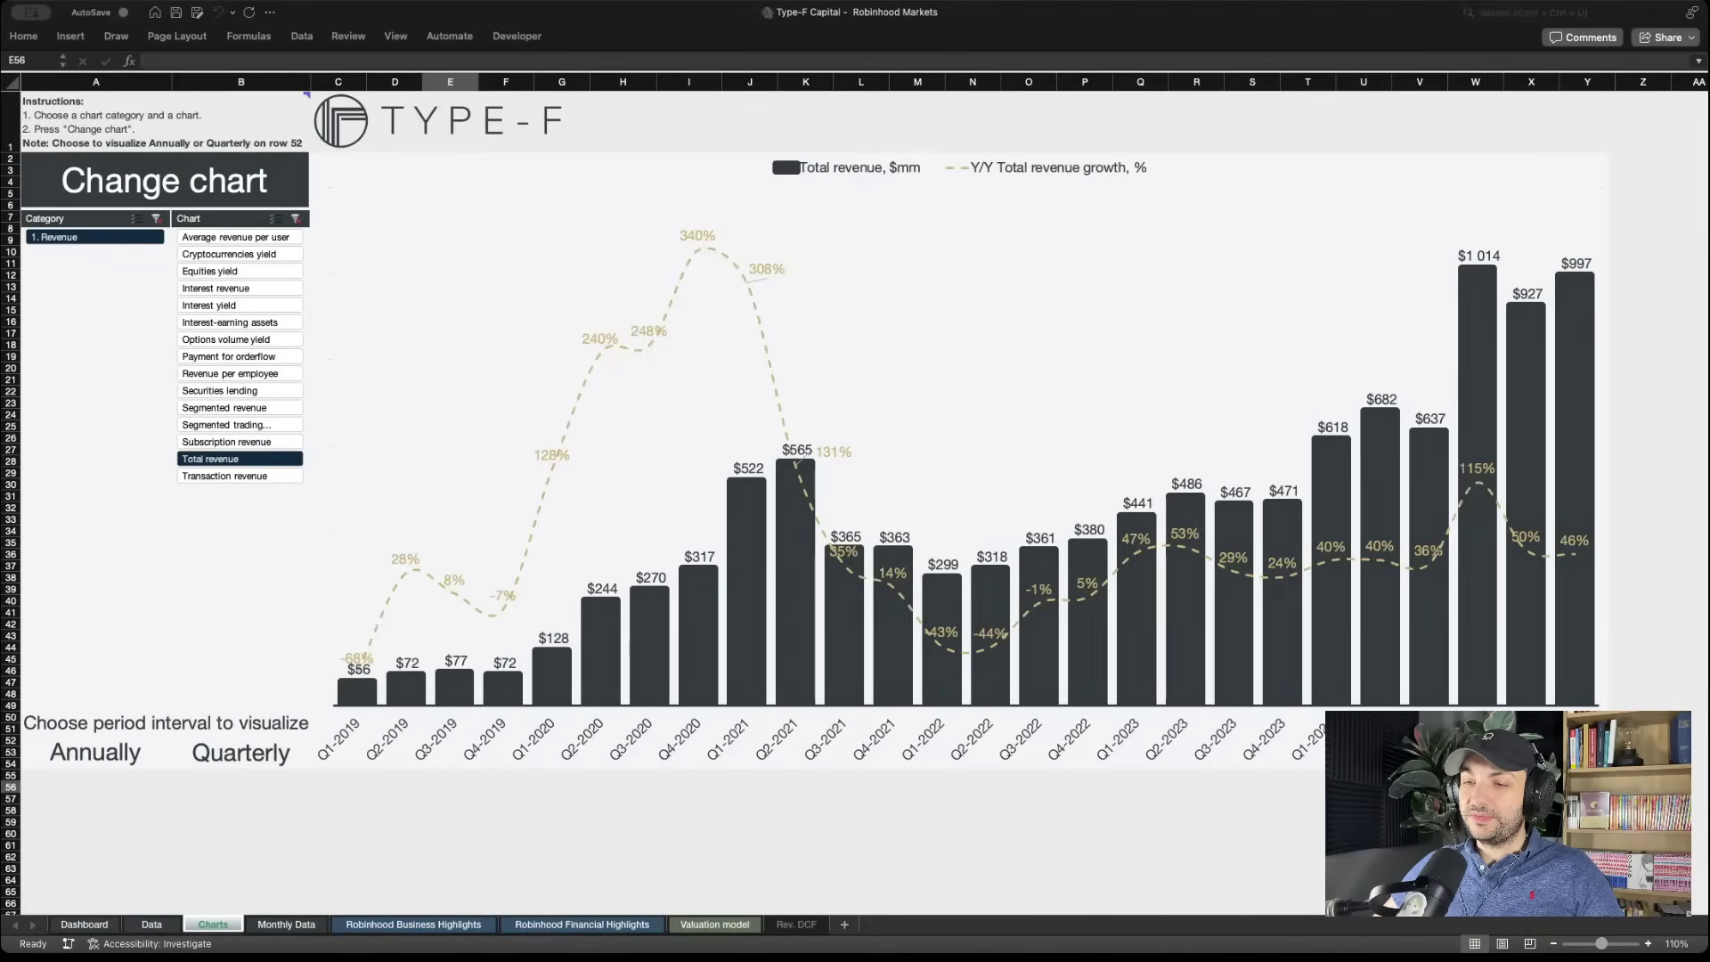
Switch the Charts slicer to Transaction revenue and redraw the chart with quarterly transaction-based revenues
key(super+Tab)
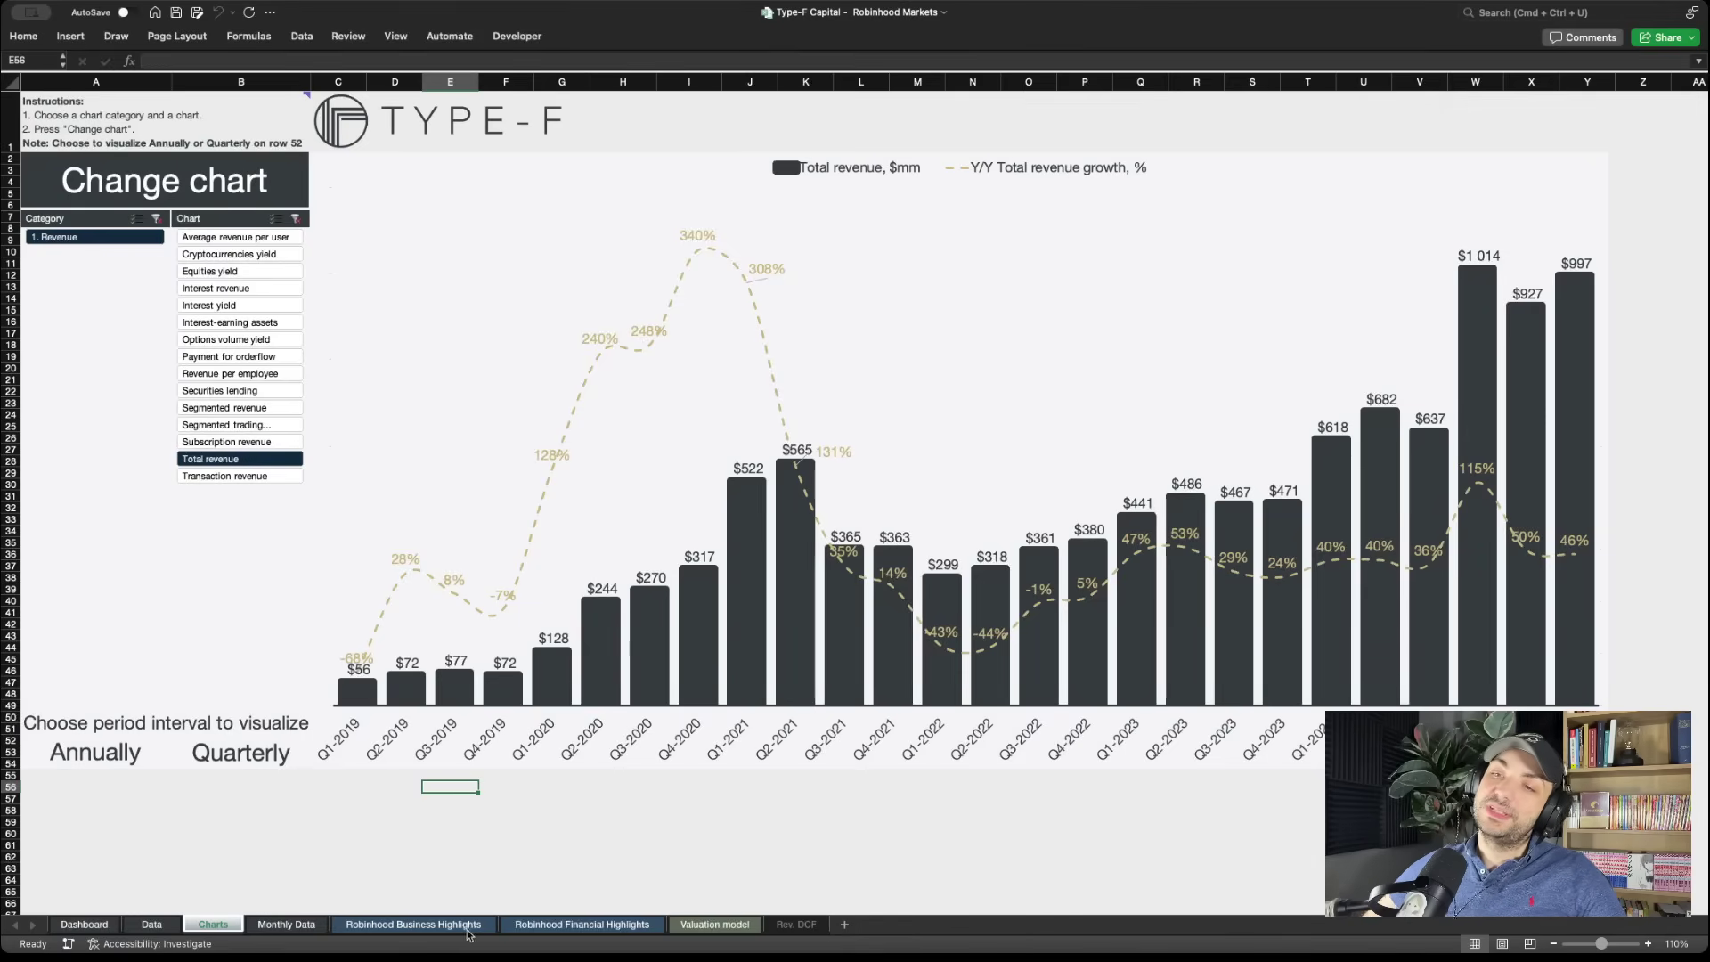
click(373, 817)
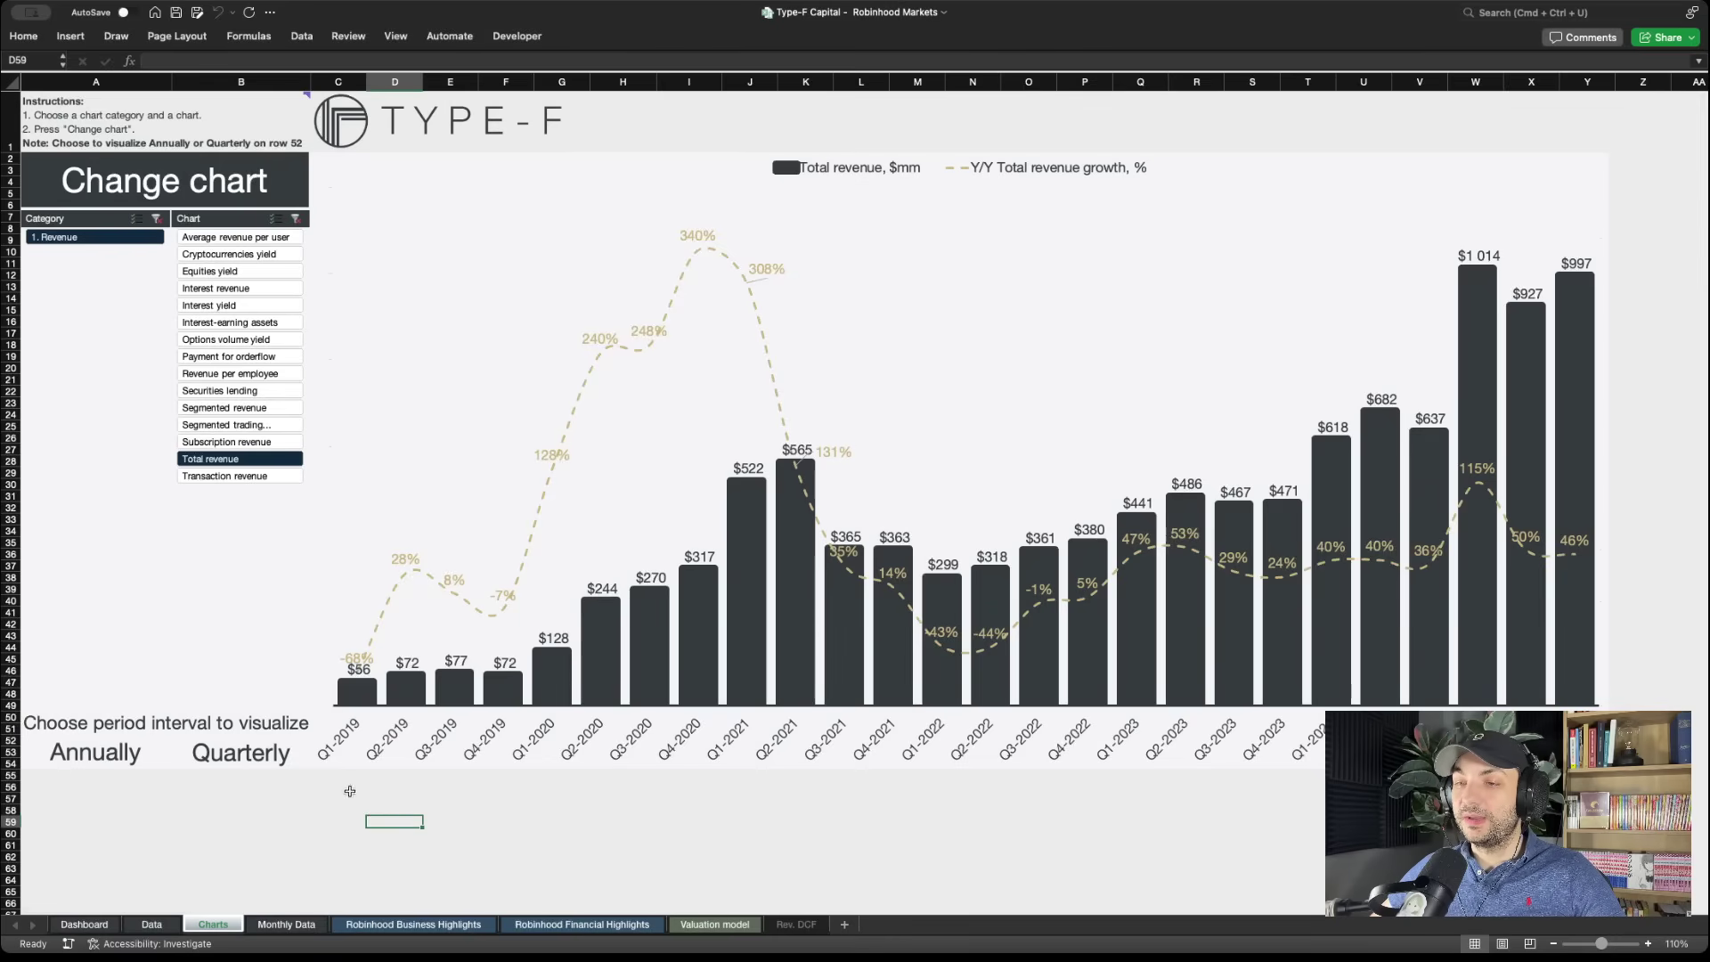
click(336, 787)
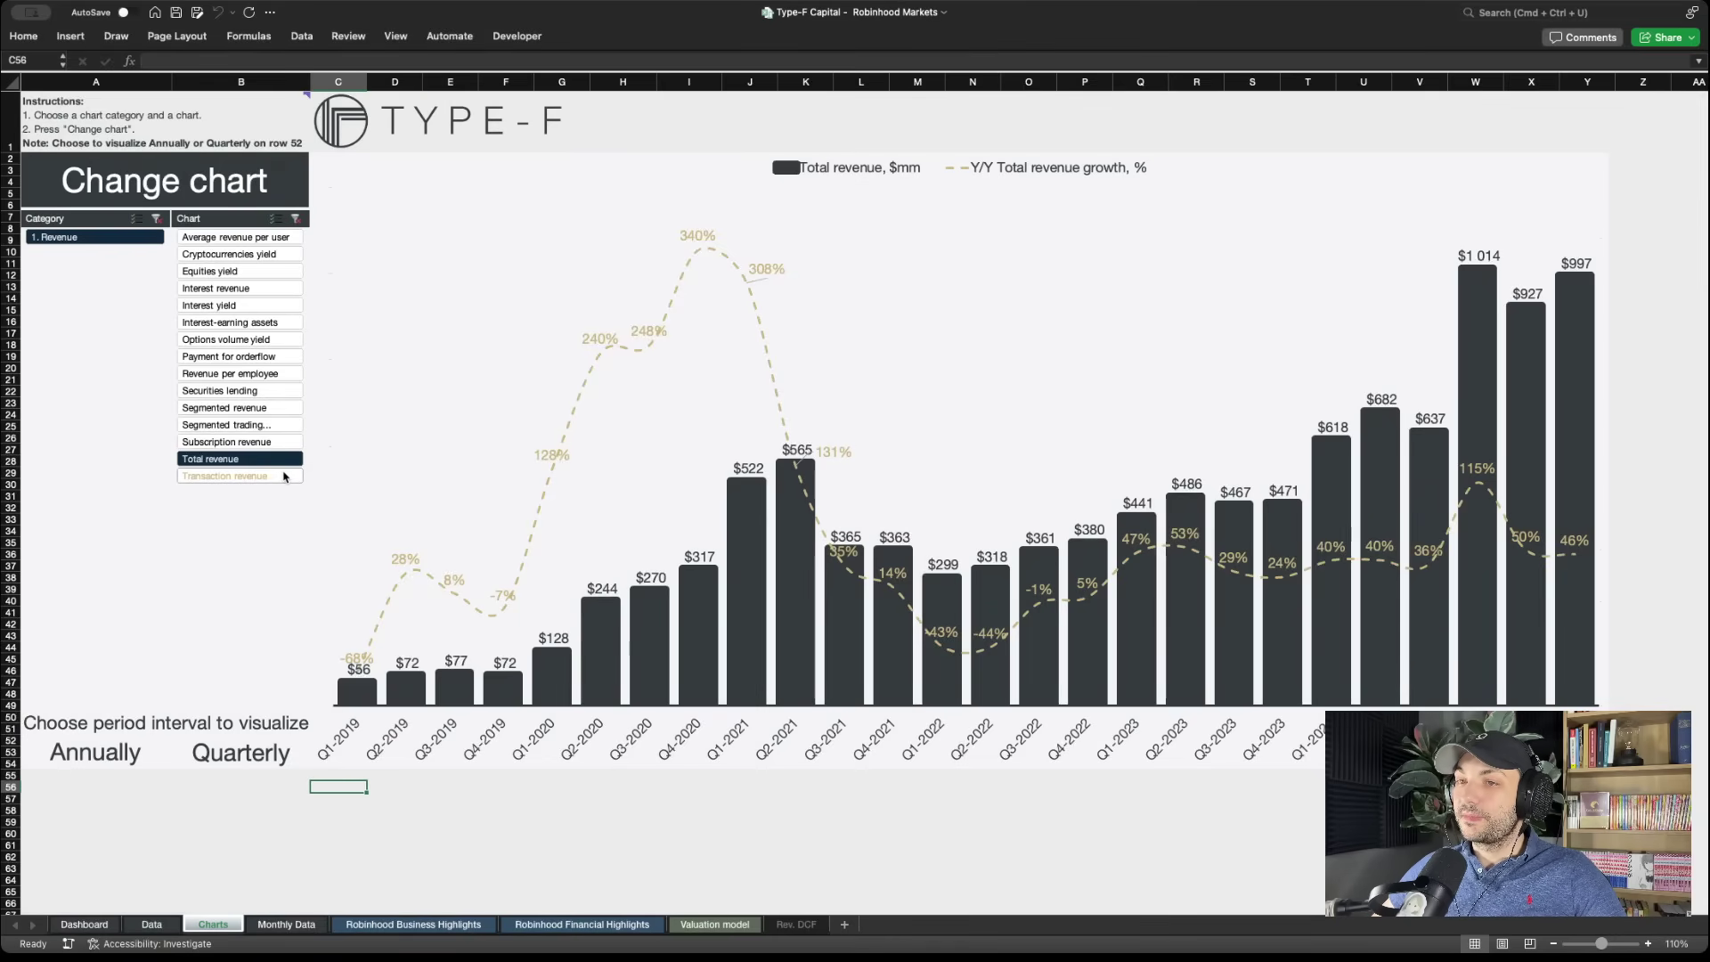
click(283, 476)
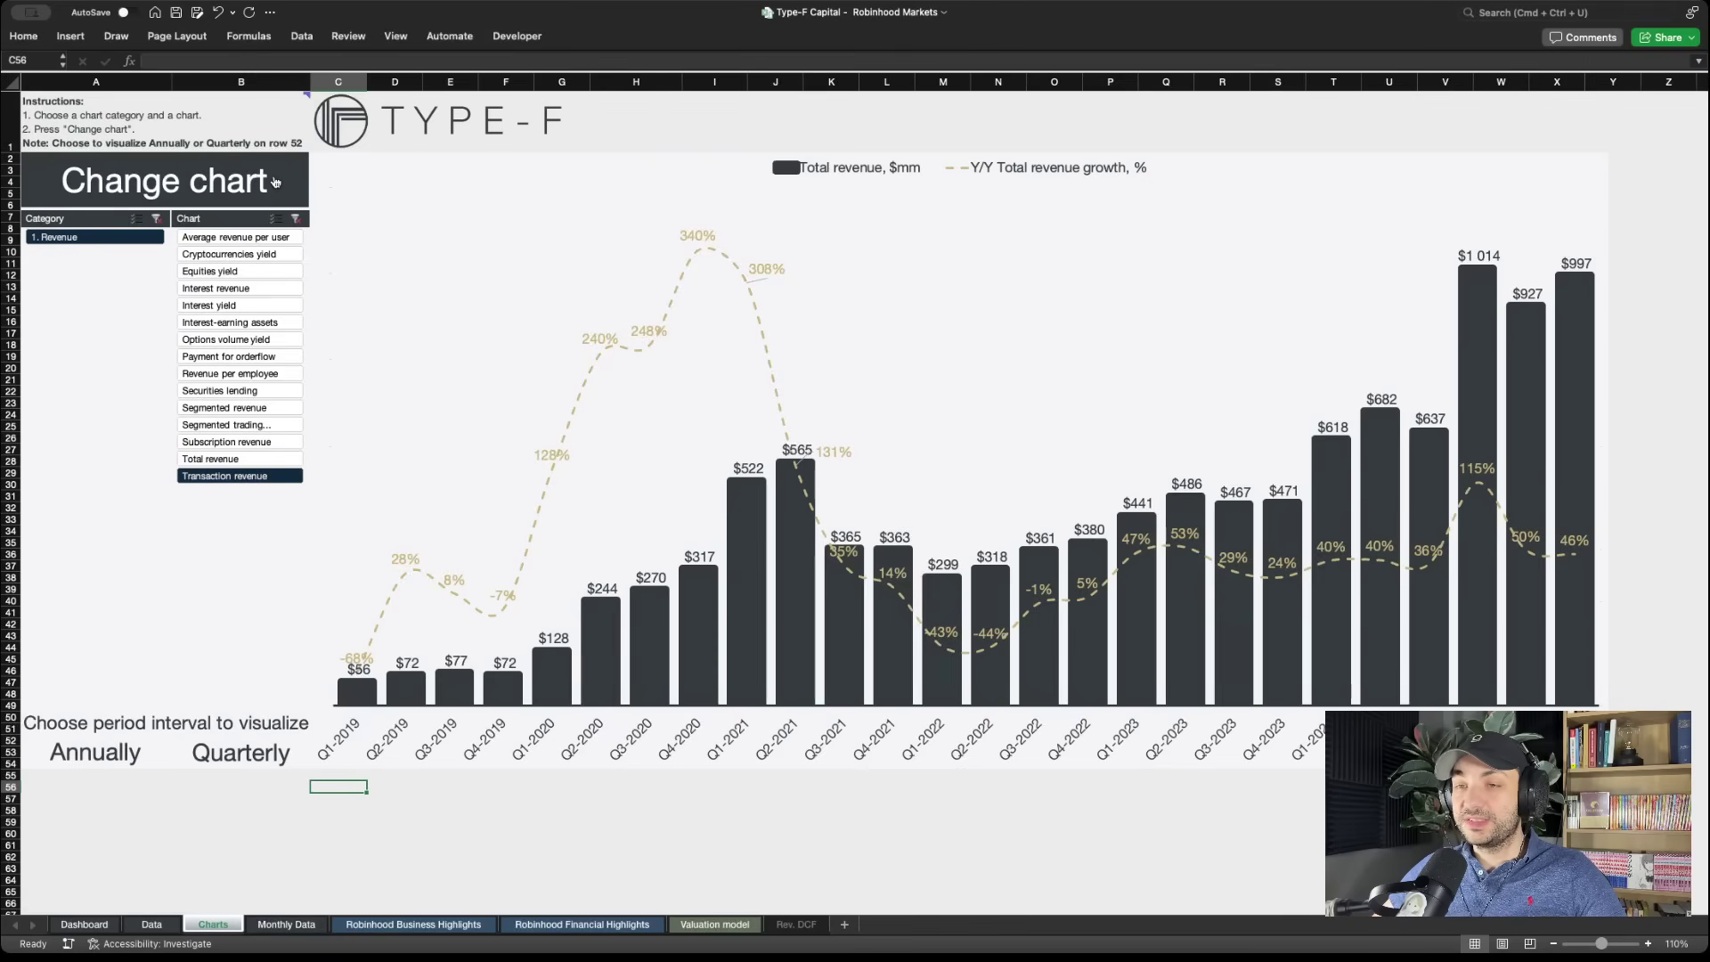
click(275, 181)
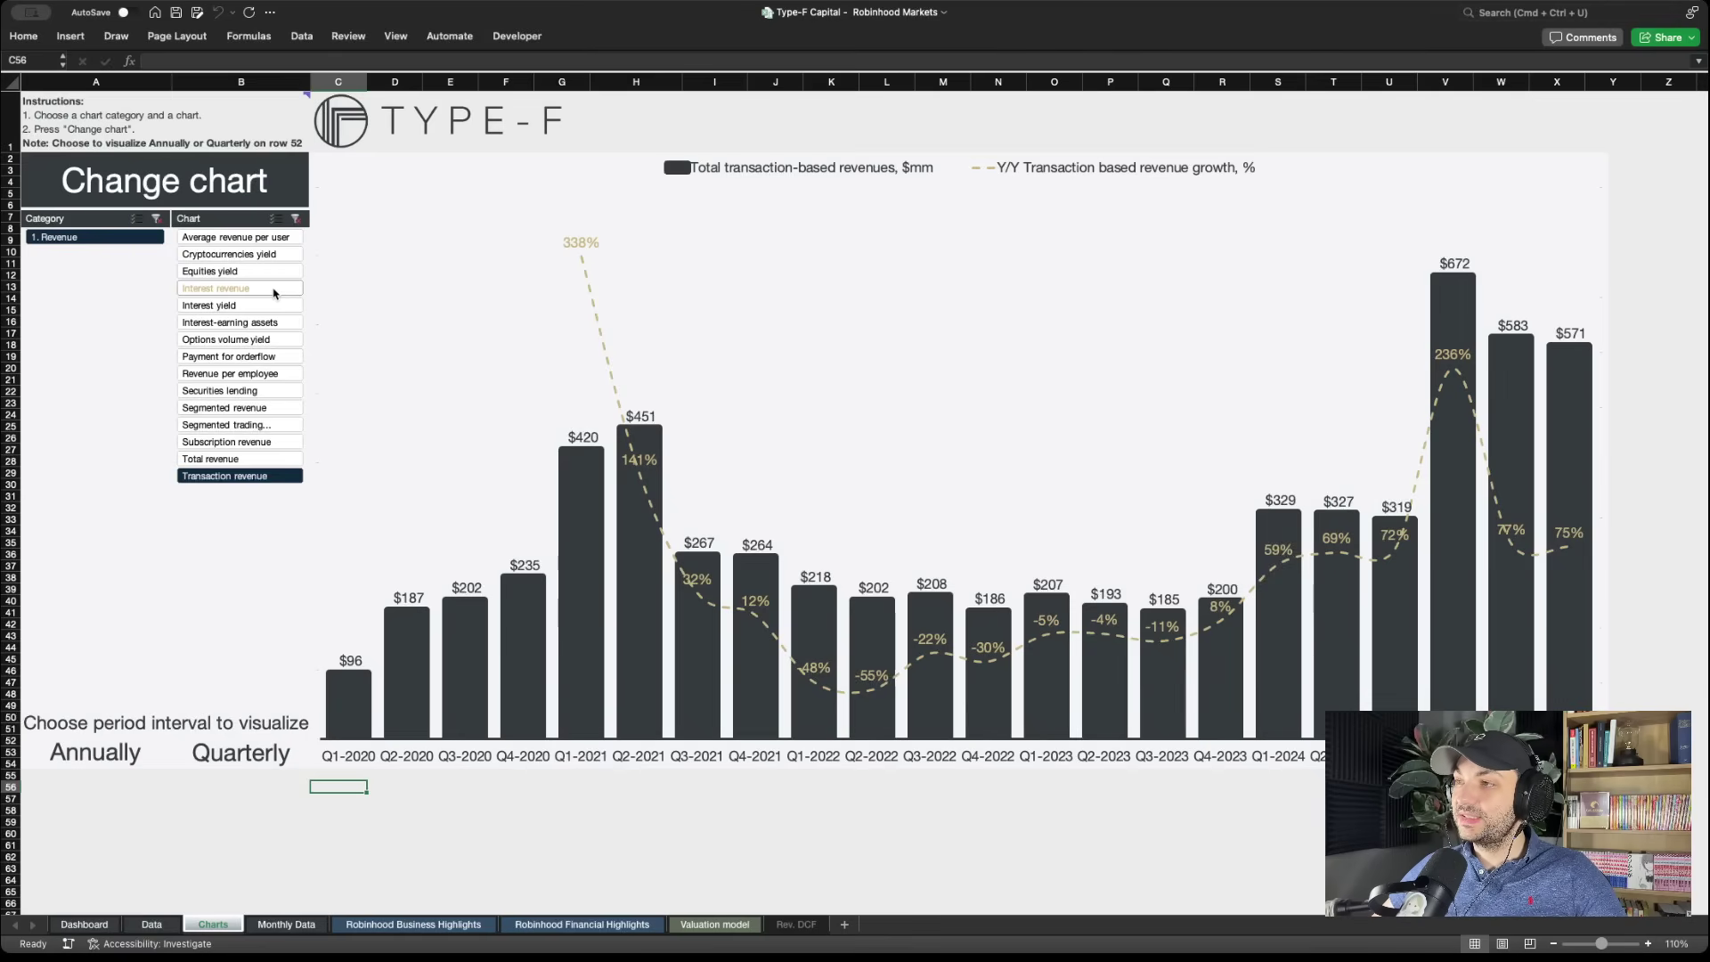
Switch the slicer to Interest revenue and redraw the chart with quarterly net interest revenues
click(275, 293)
click(234, 181)
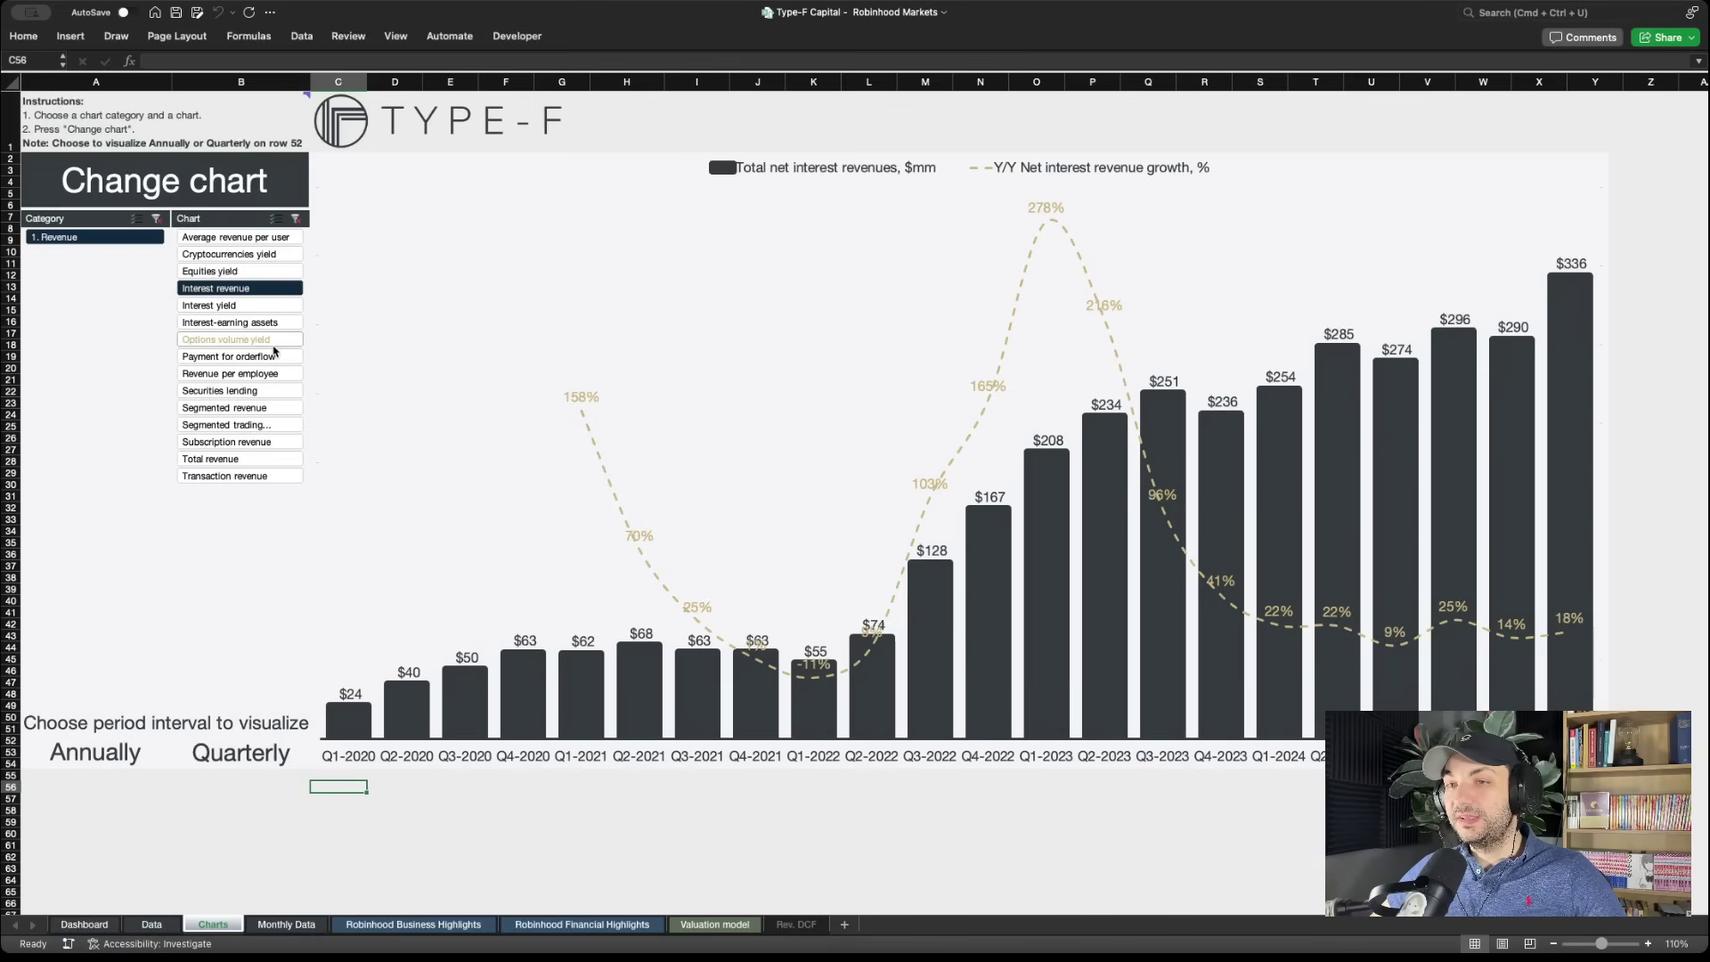
Switch the slicer to Subscription revenue and redraw the chart with quarterly subscription revenues
click(280, 441)
click(227, 189)
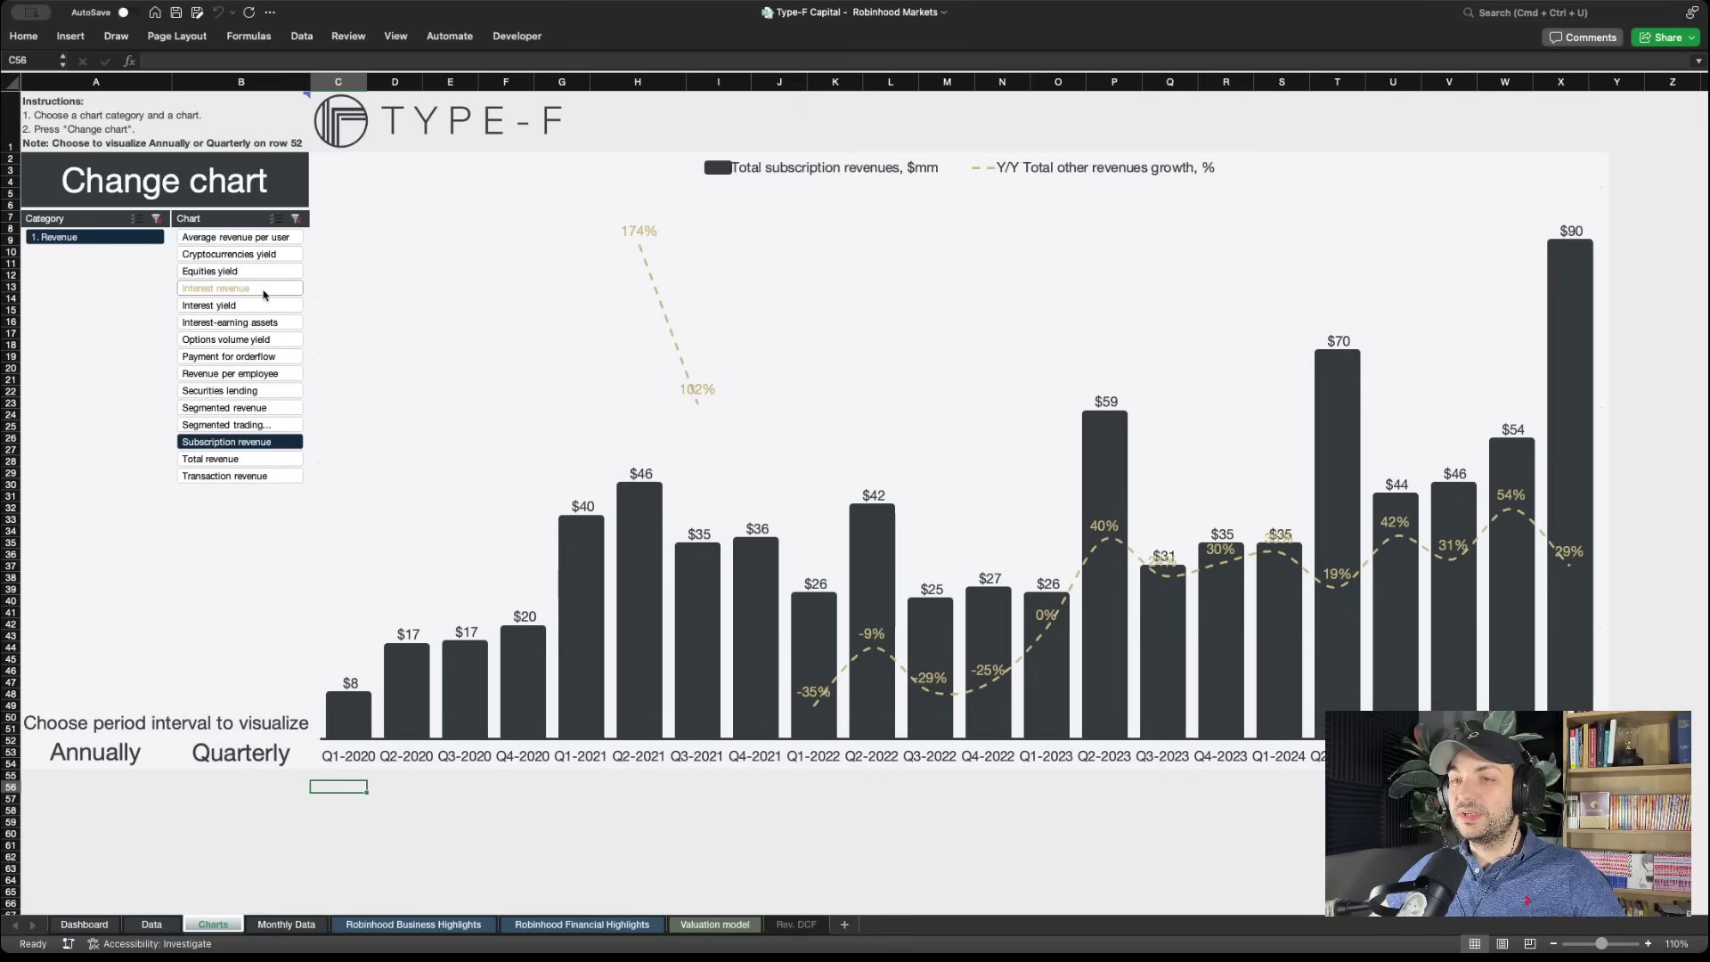
Switch the slicer to Segmented trading and redraw the chart as crypto, options and equities revenue lines
click(274, 425)
click(248, 188)
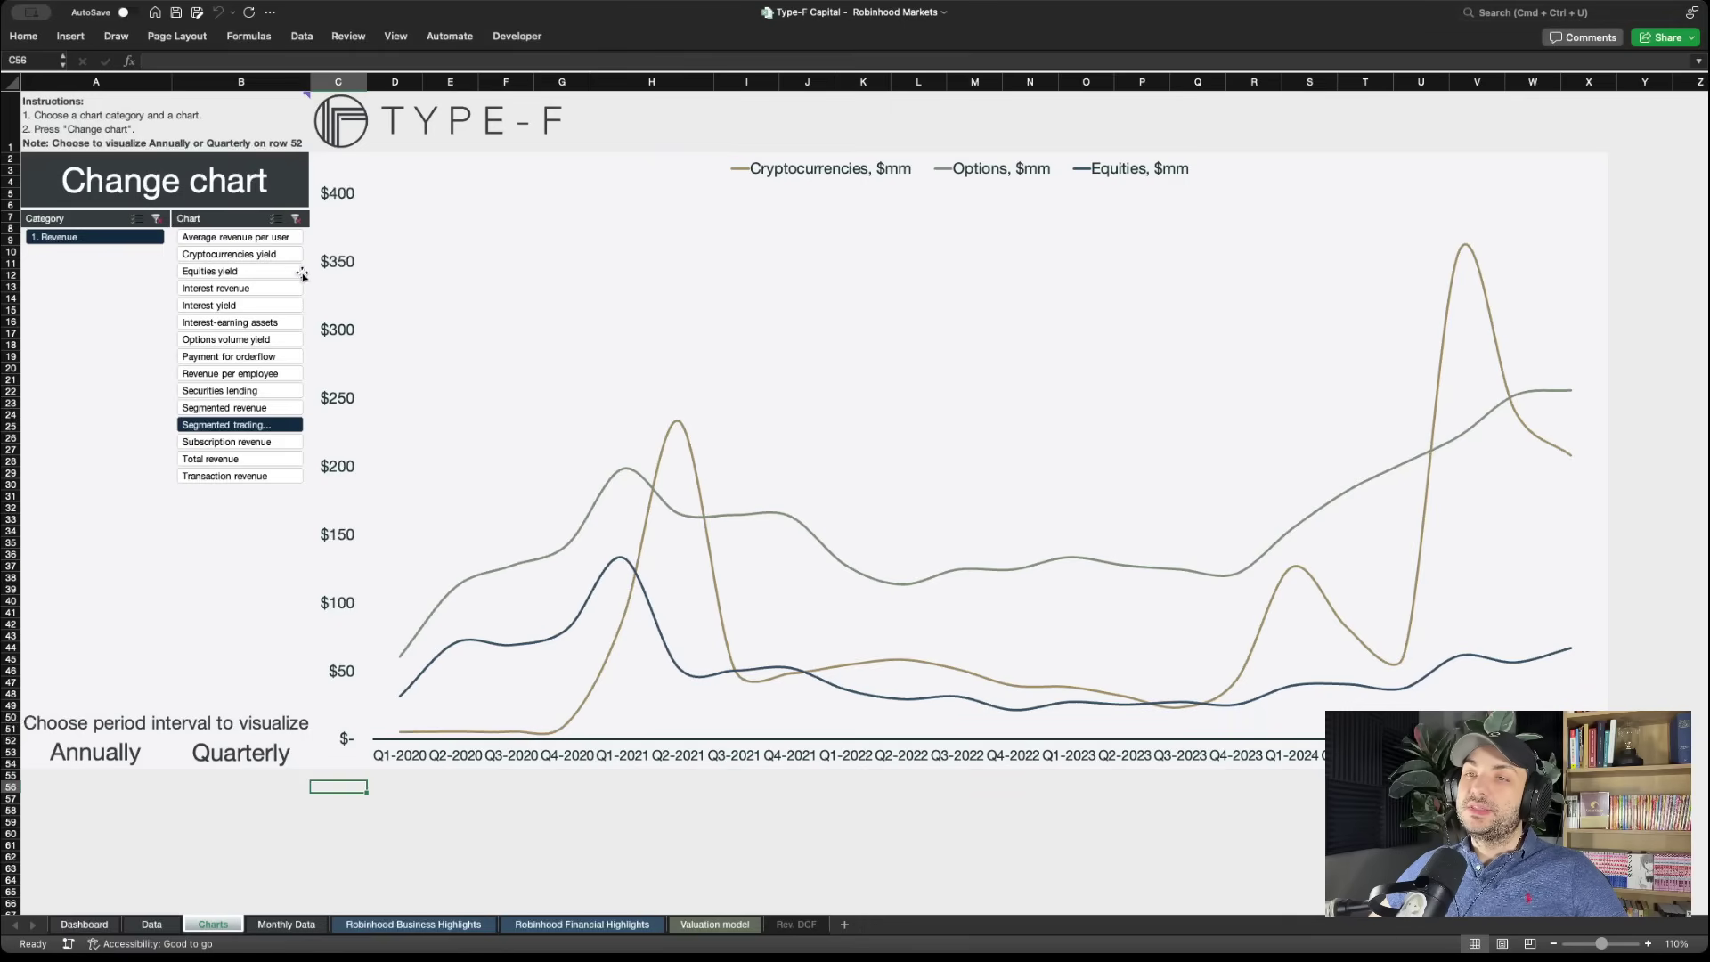
Chart Cryptocurrencies yield over time, then switch the chart to Equities yield per quarter
click(258, 260)
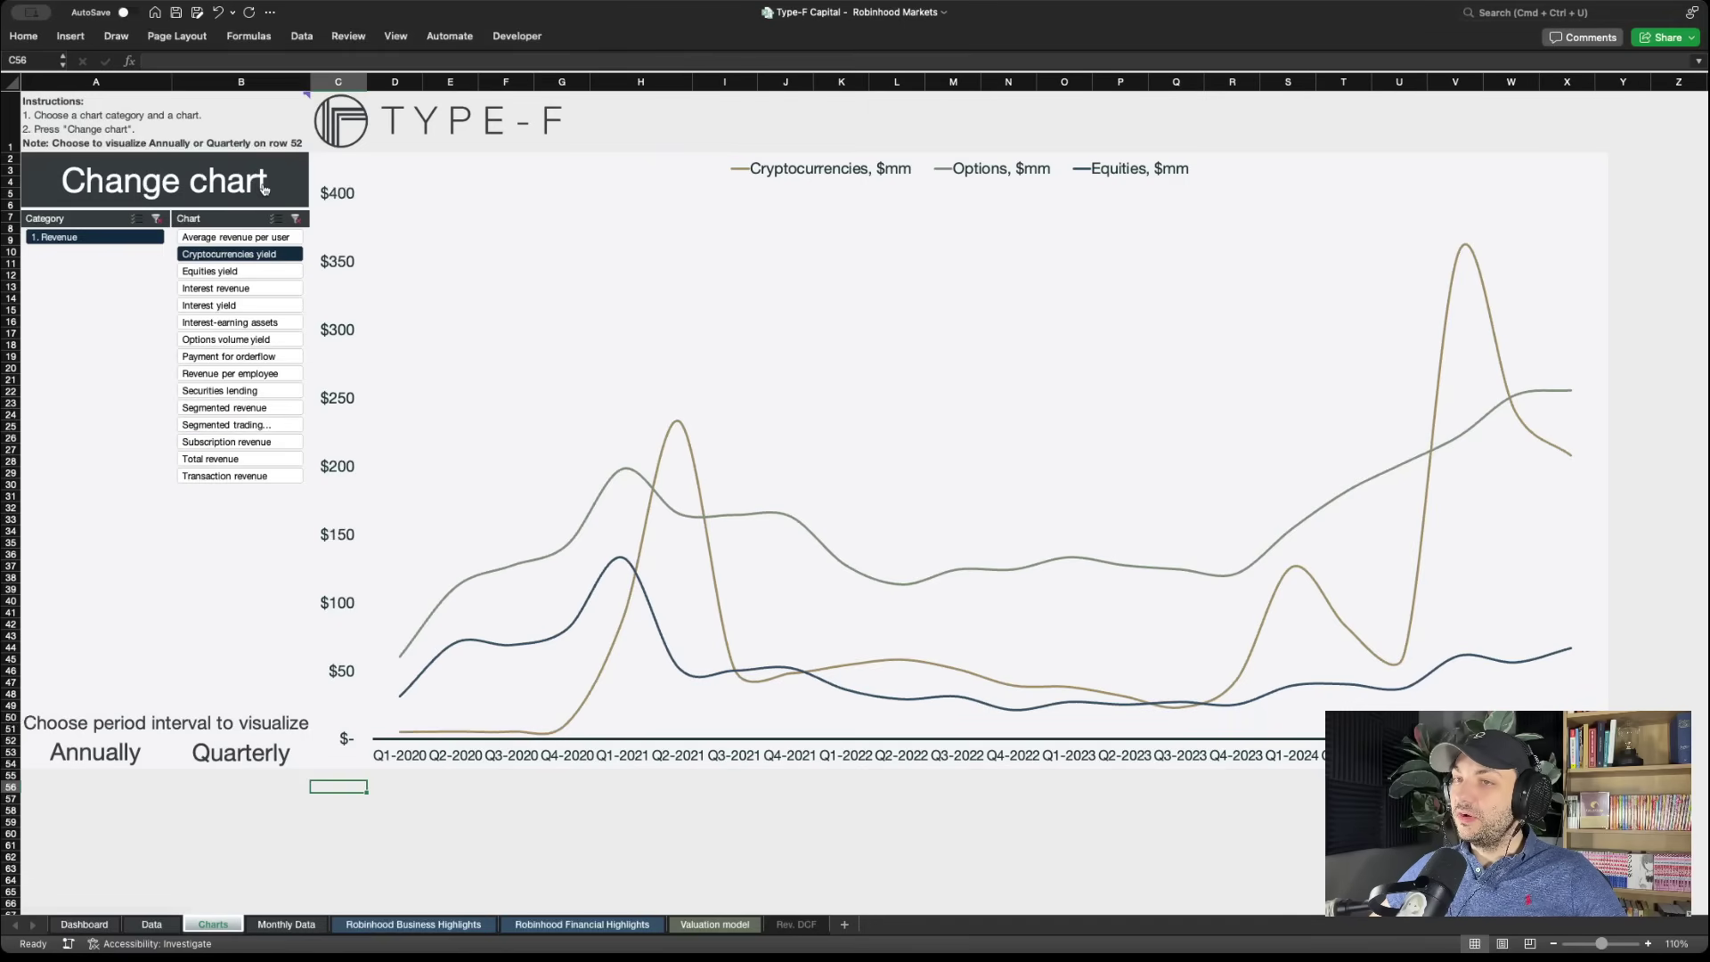
click(263, 188)
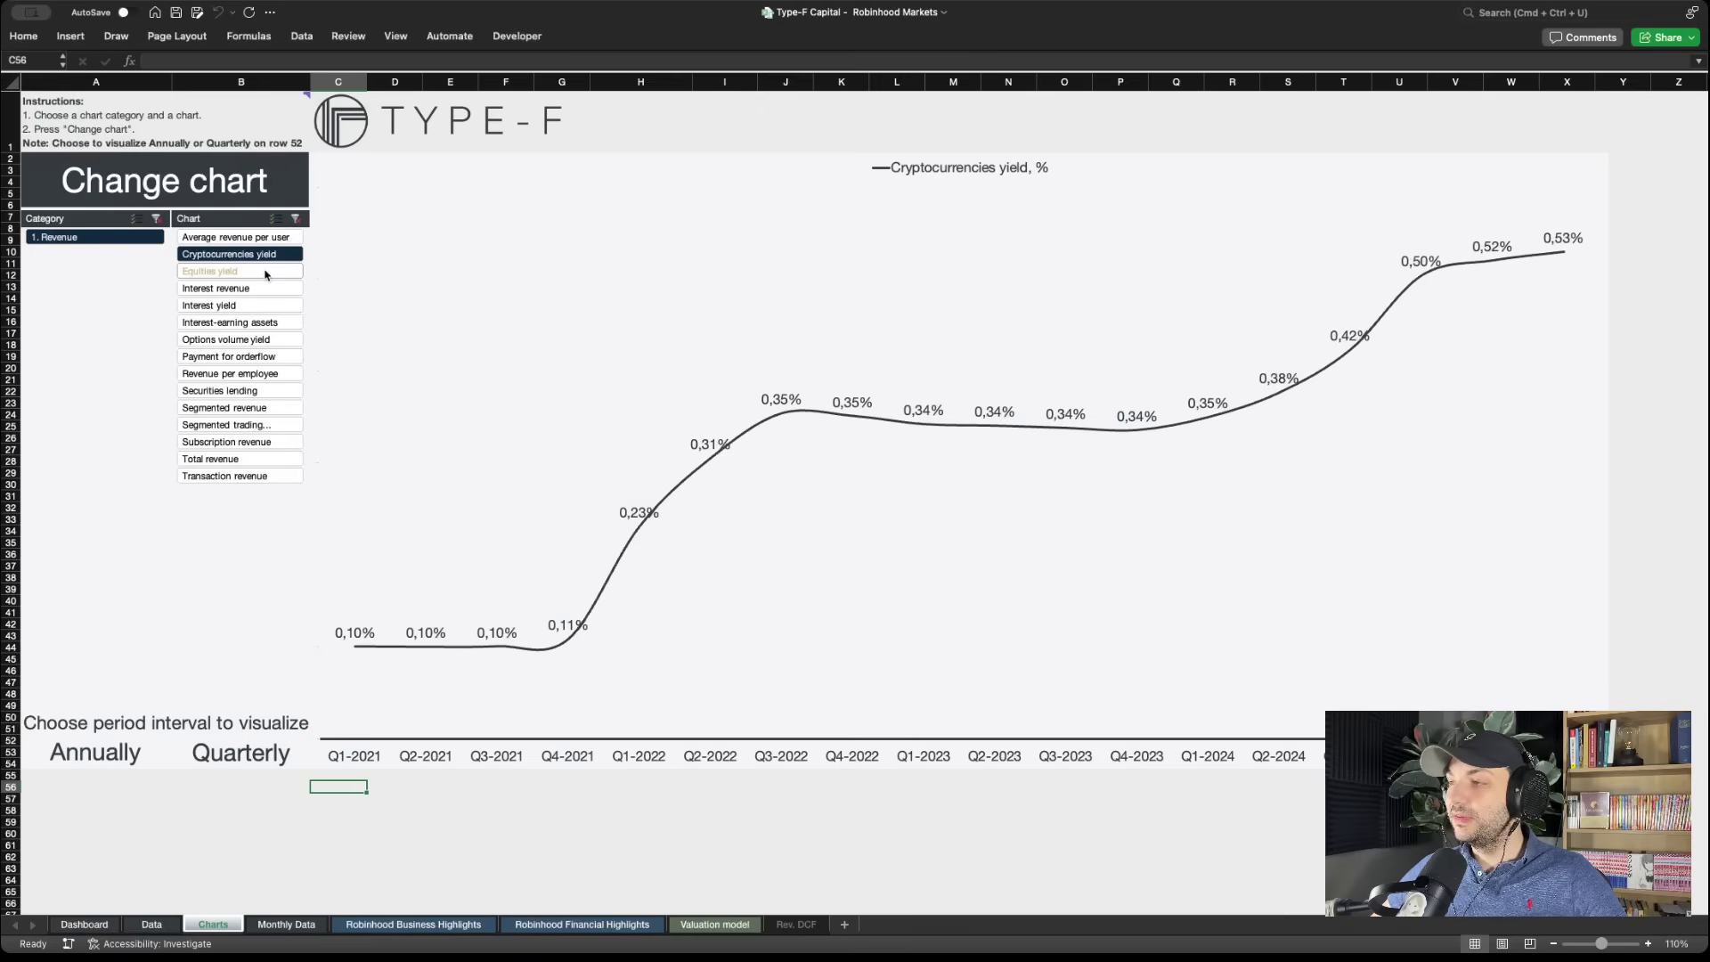
click(265, 272)
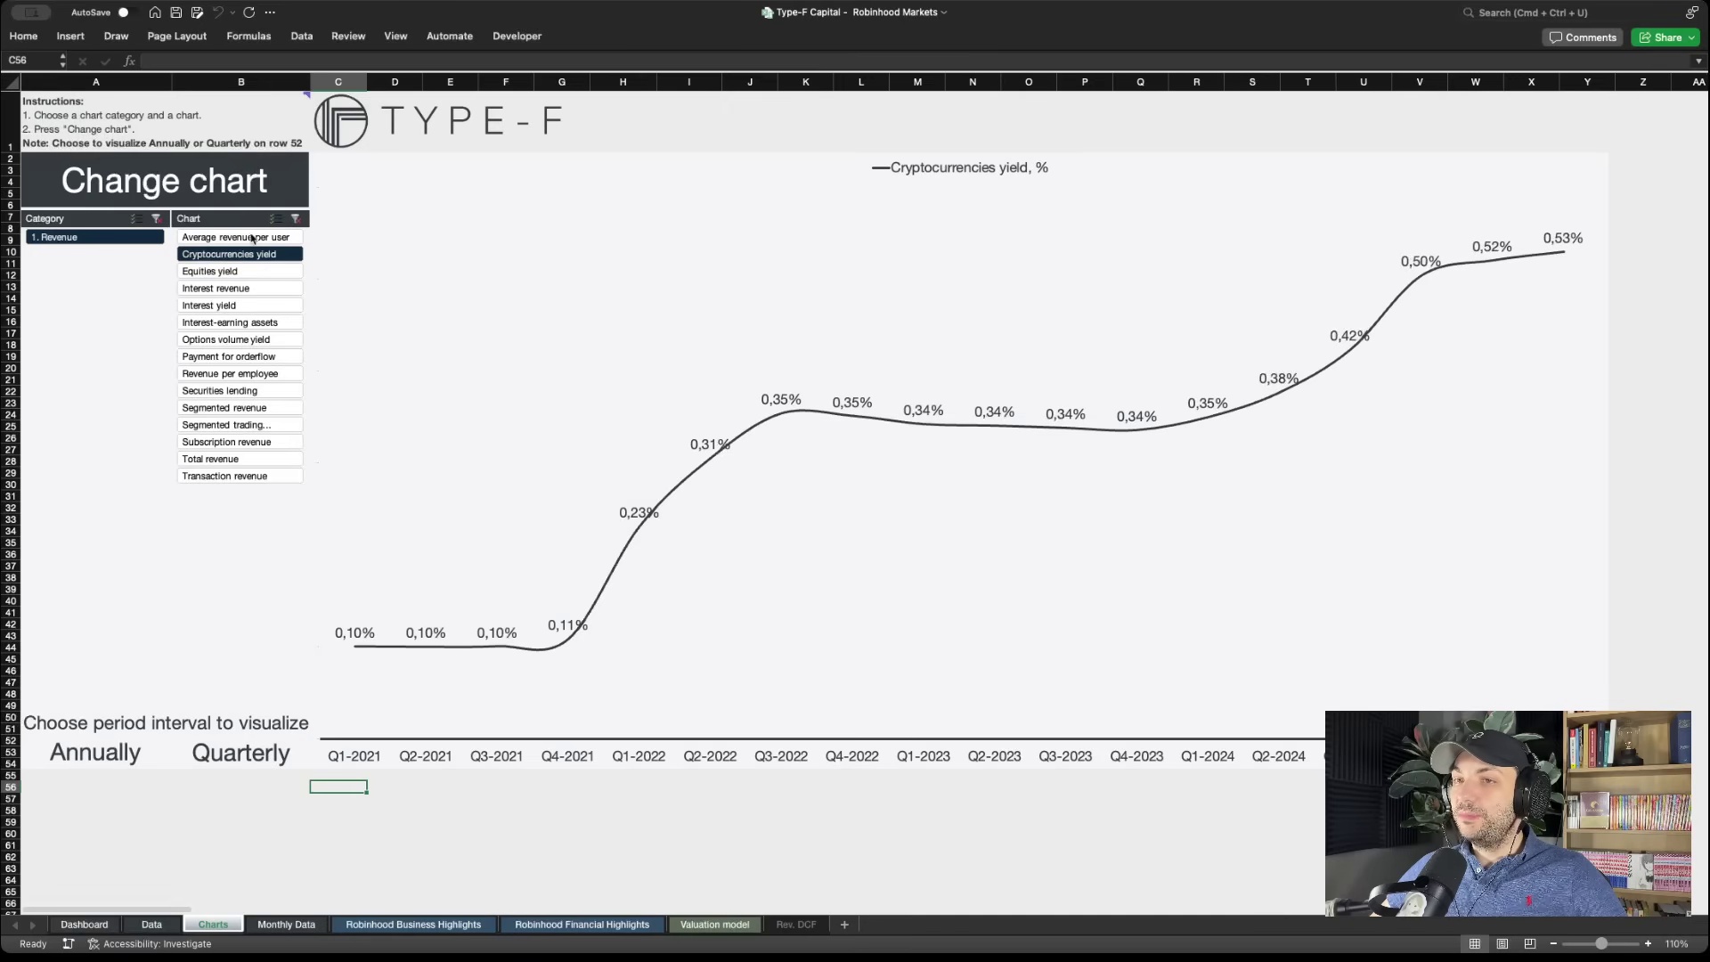
click(230, 189)
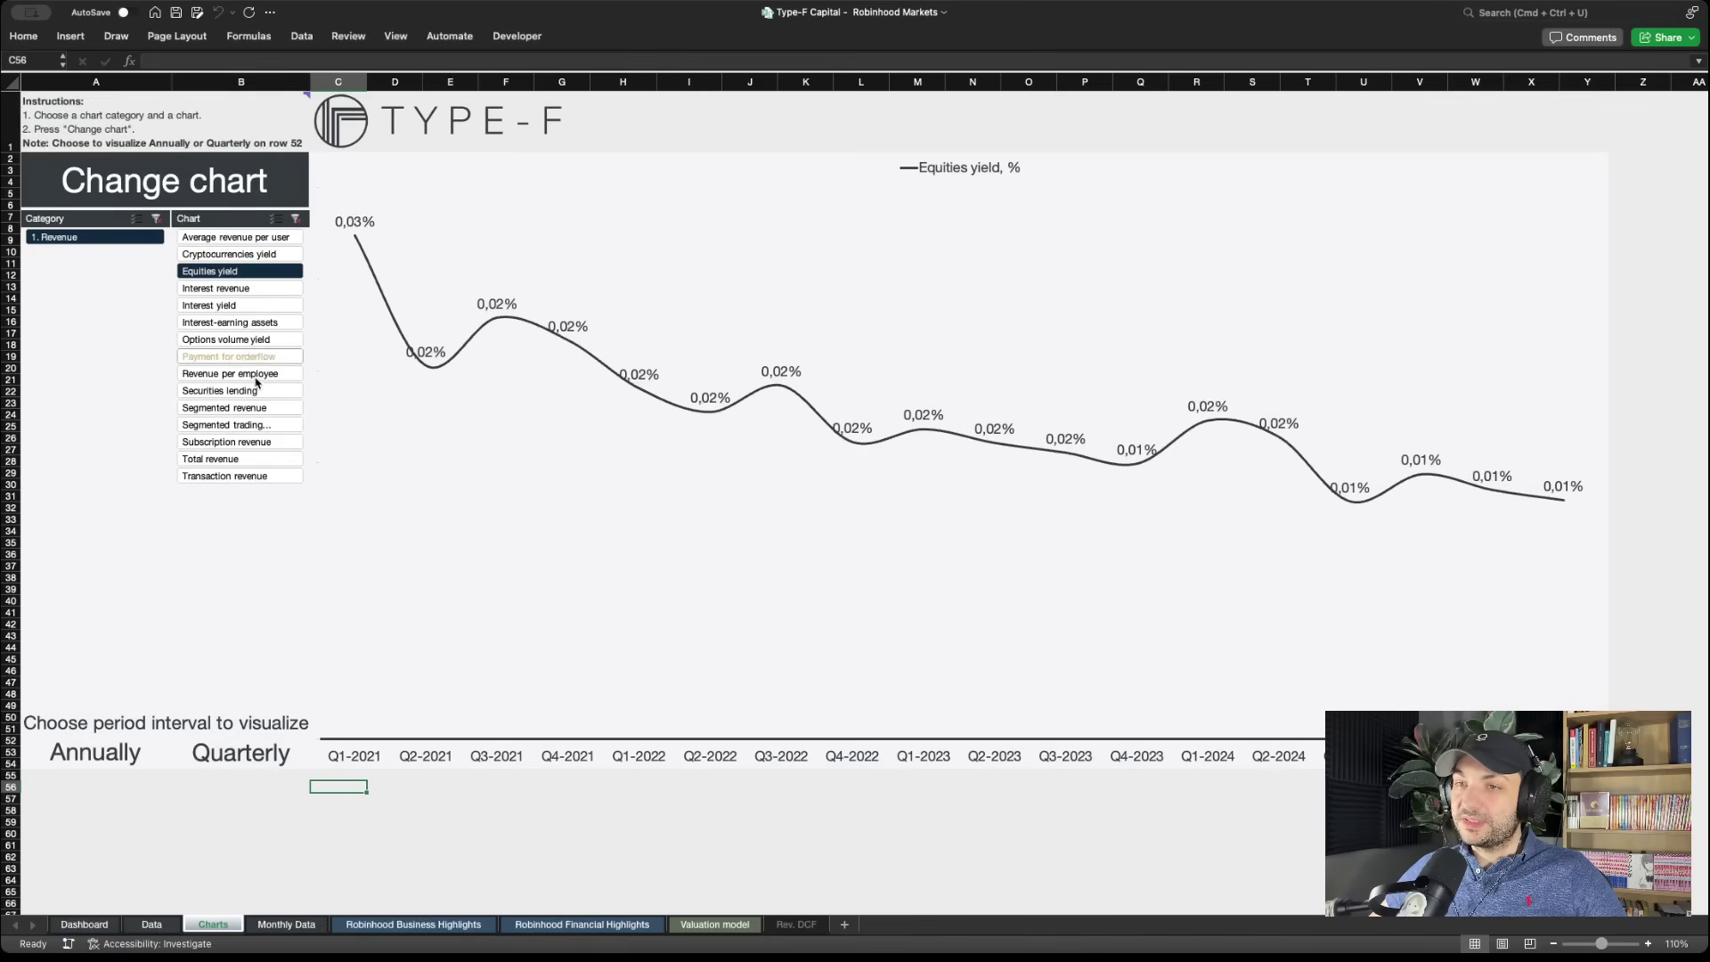
Chart Options volume yield, then switch the chart to Average revenue per user with its growth
click(260, 345)
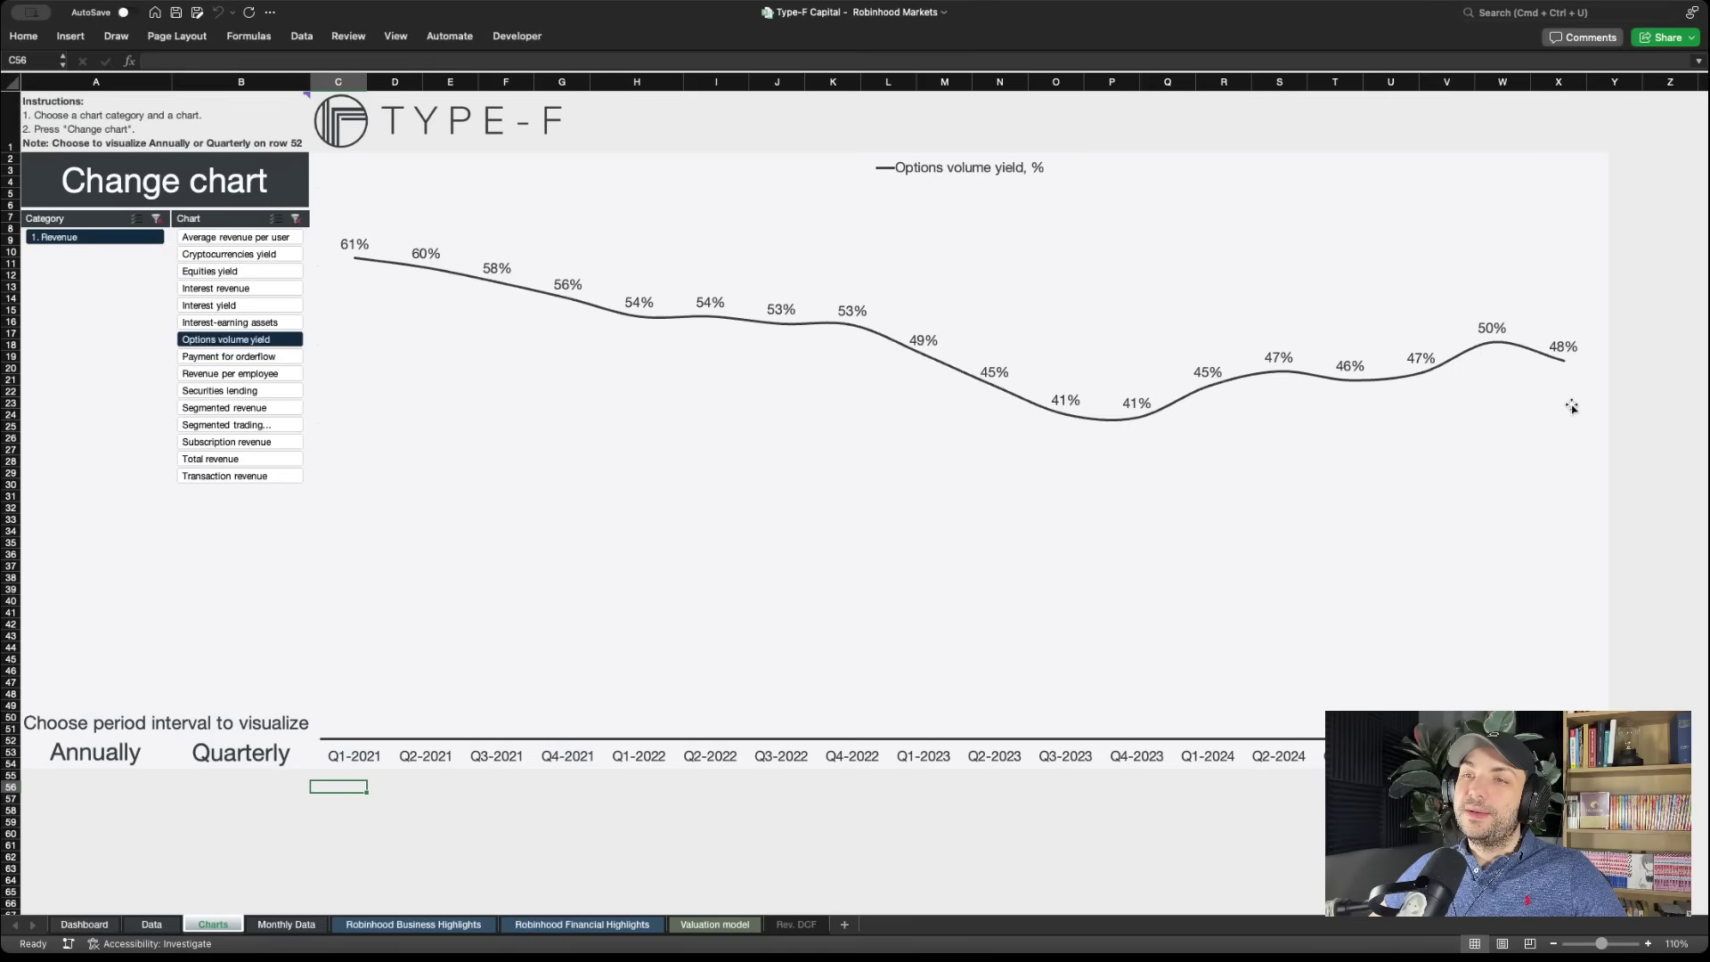
click(298, 239)
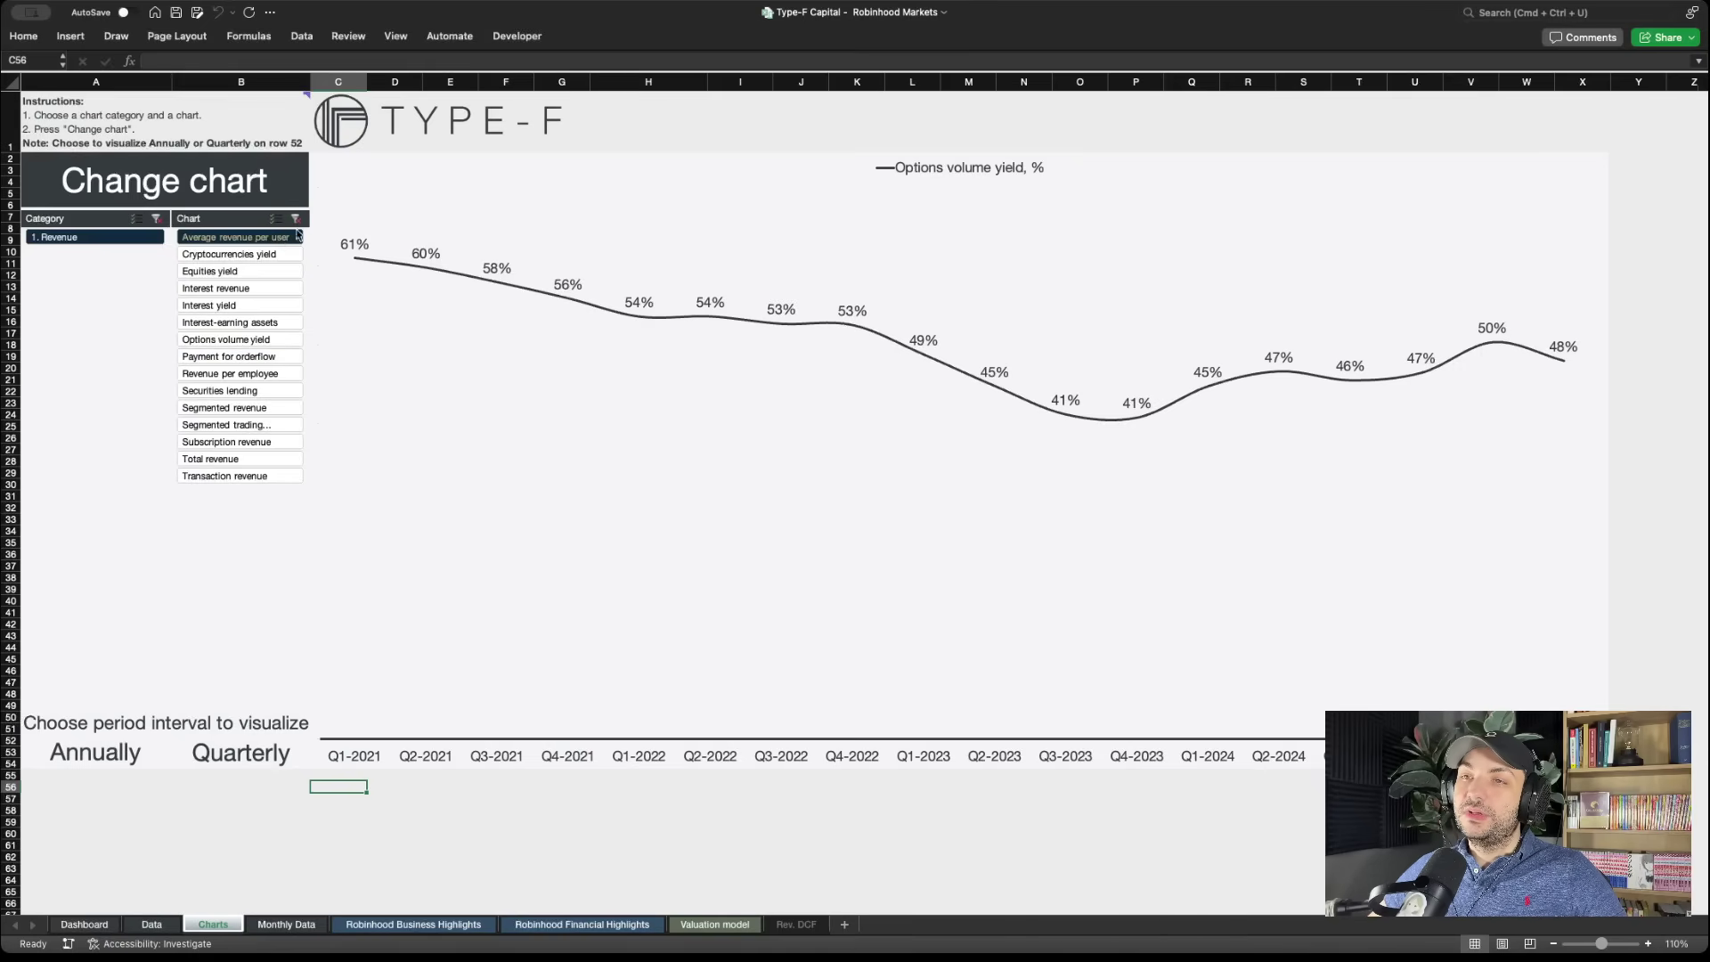
click(257, 186)
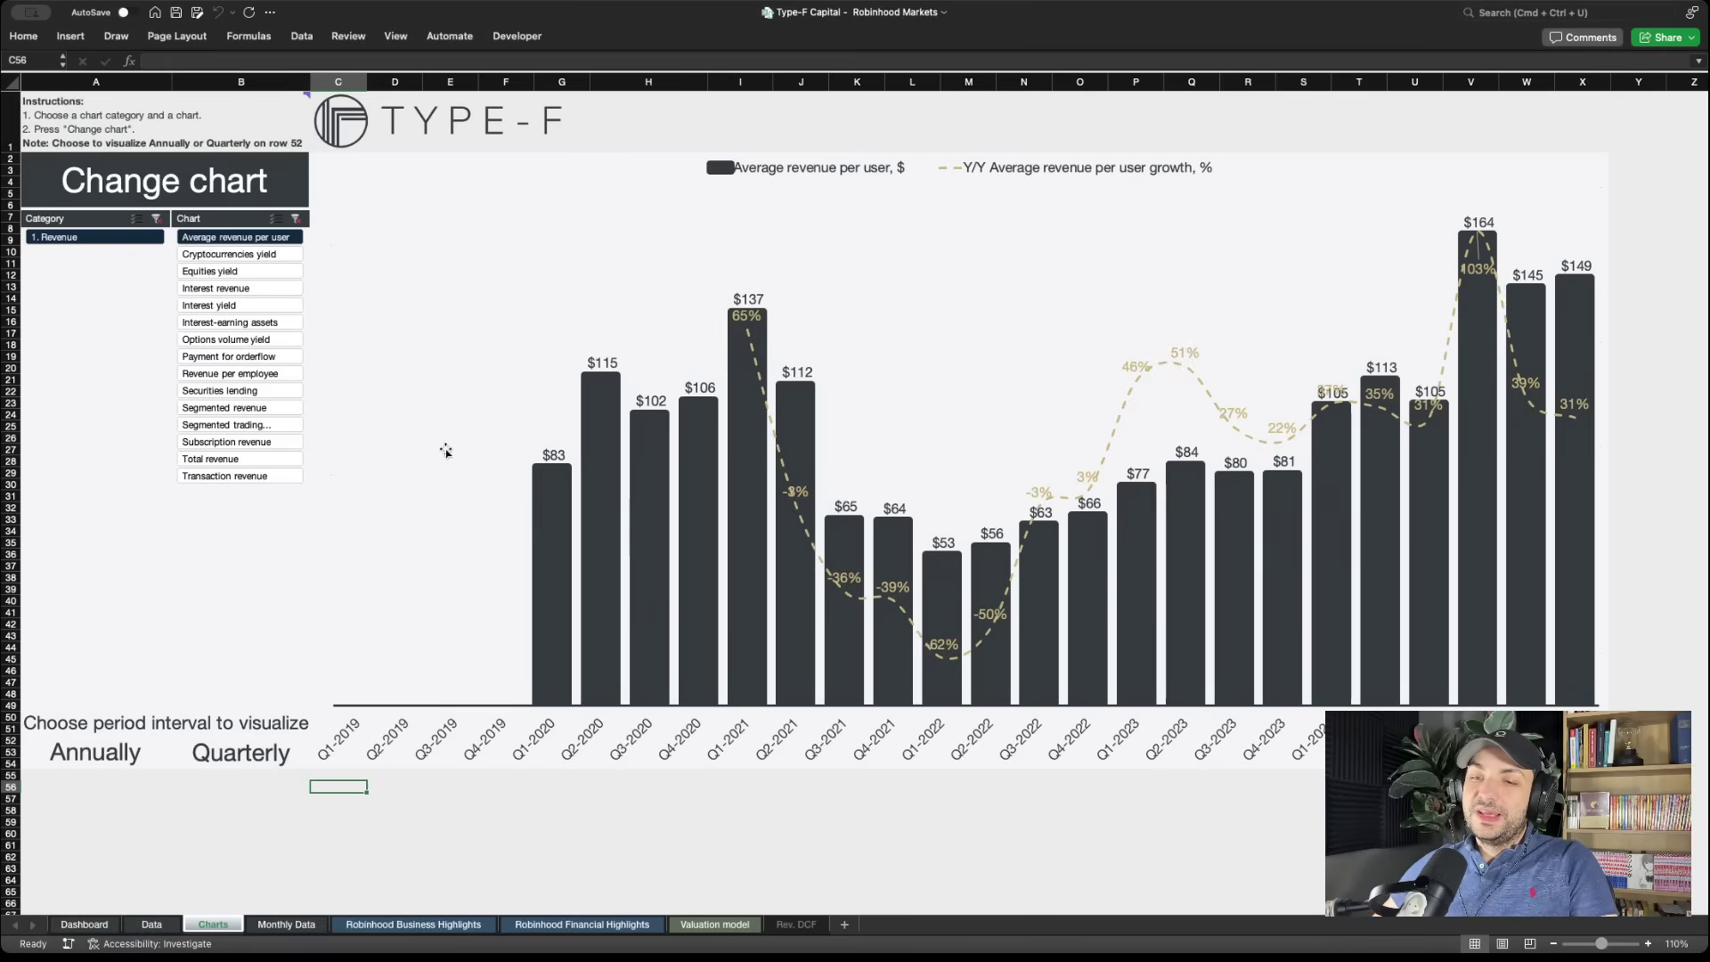
Move to the Monthly Data sheet and check the options contracts value and funded customers growth formula
click(151, 923)
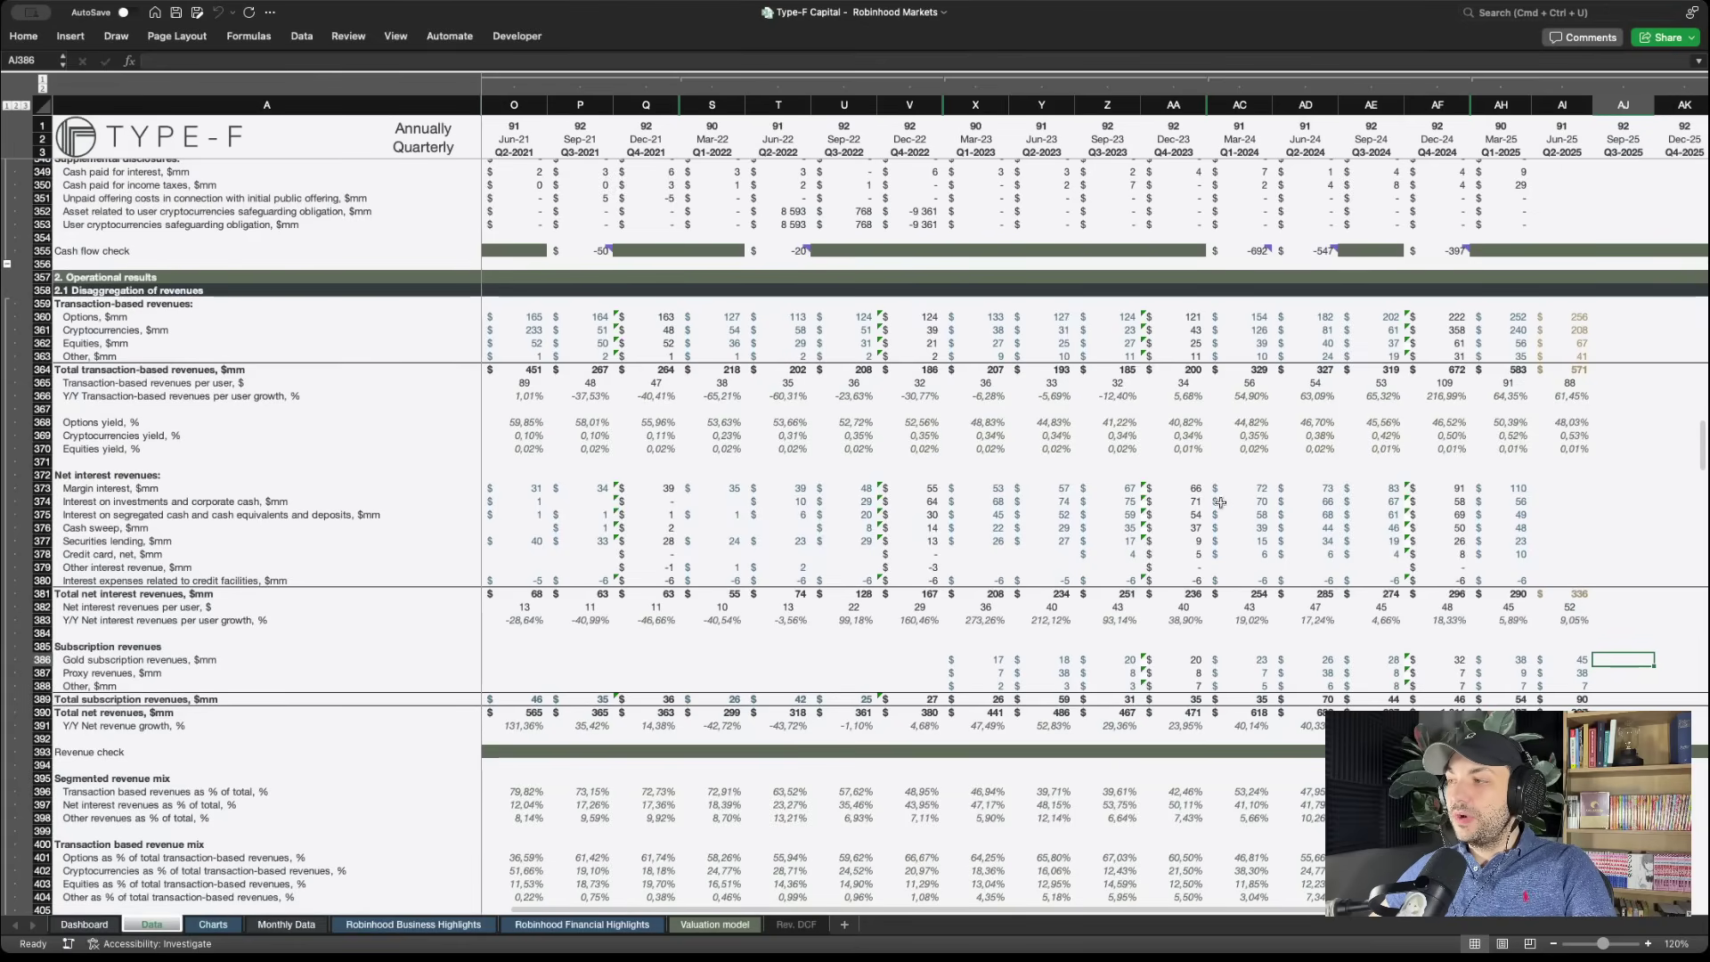
click(1555, 470)
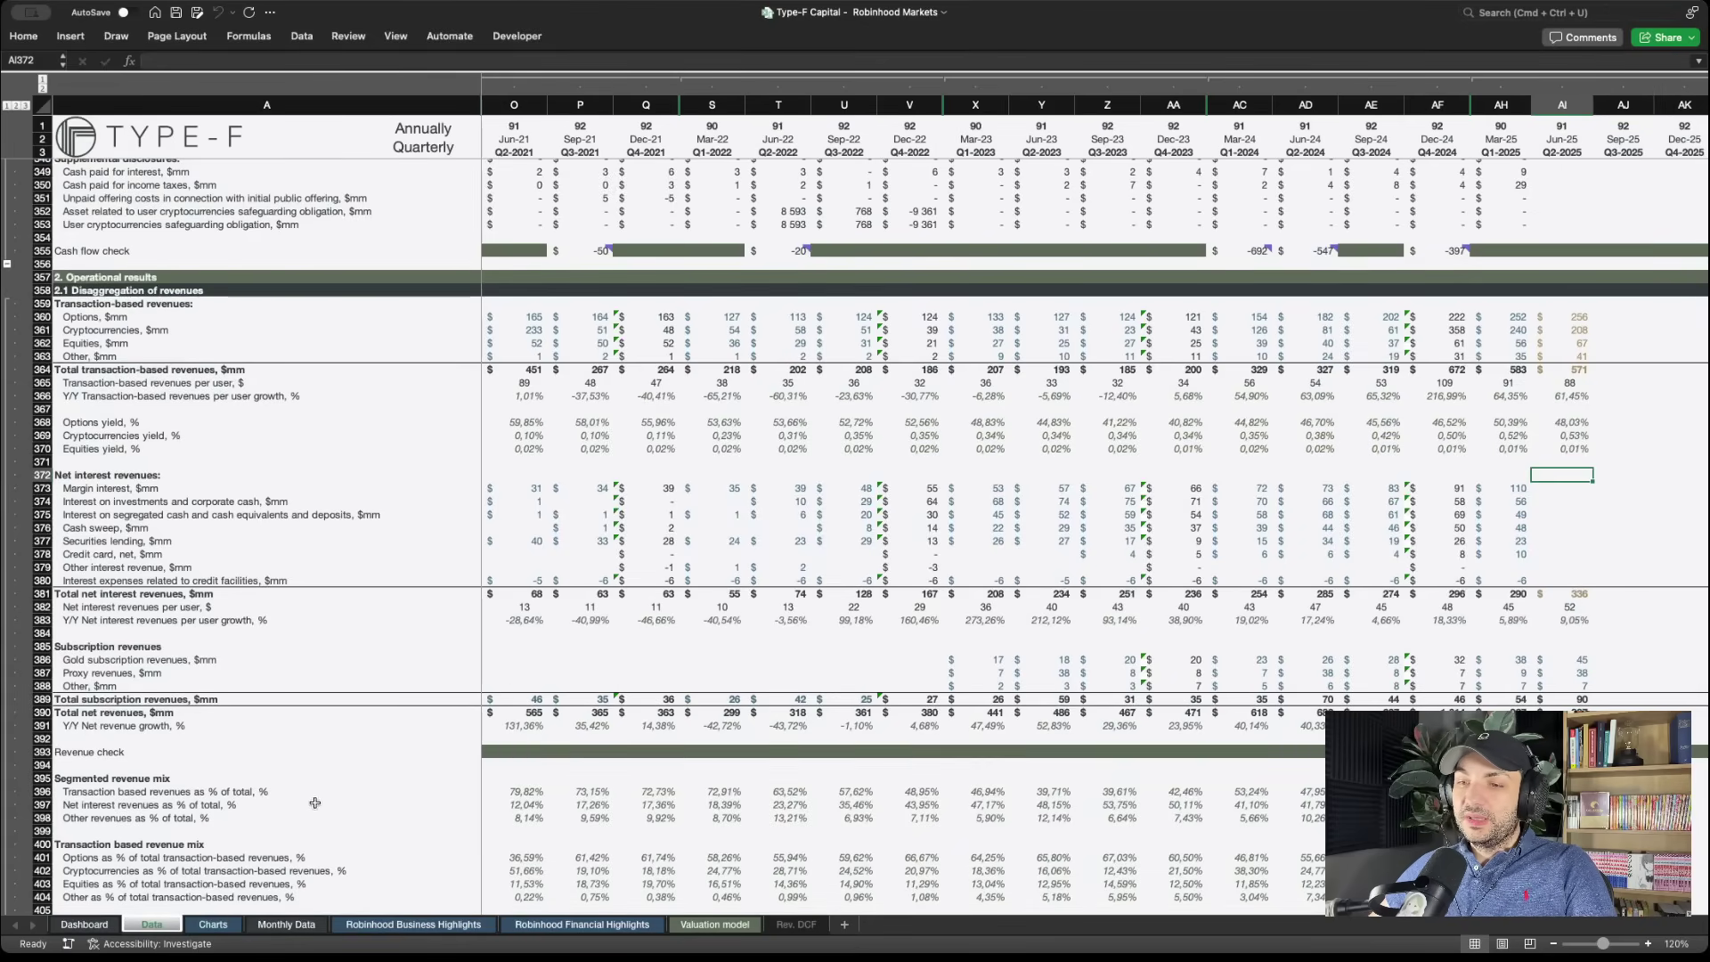
click(286, 923)
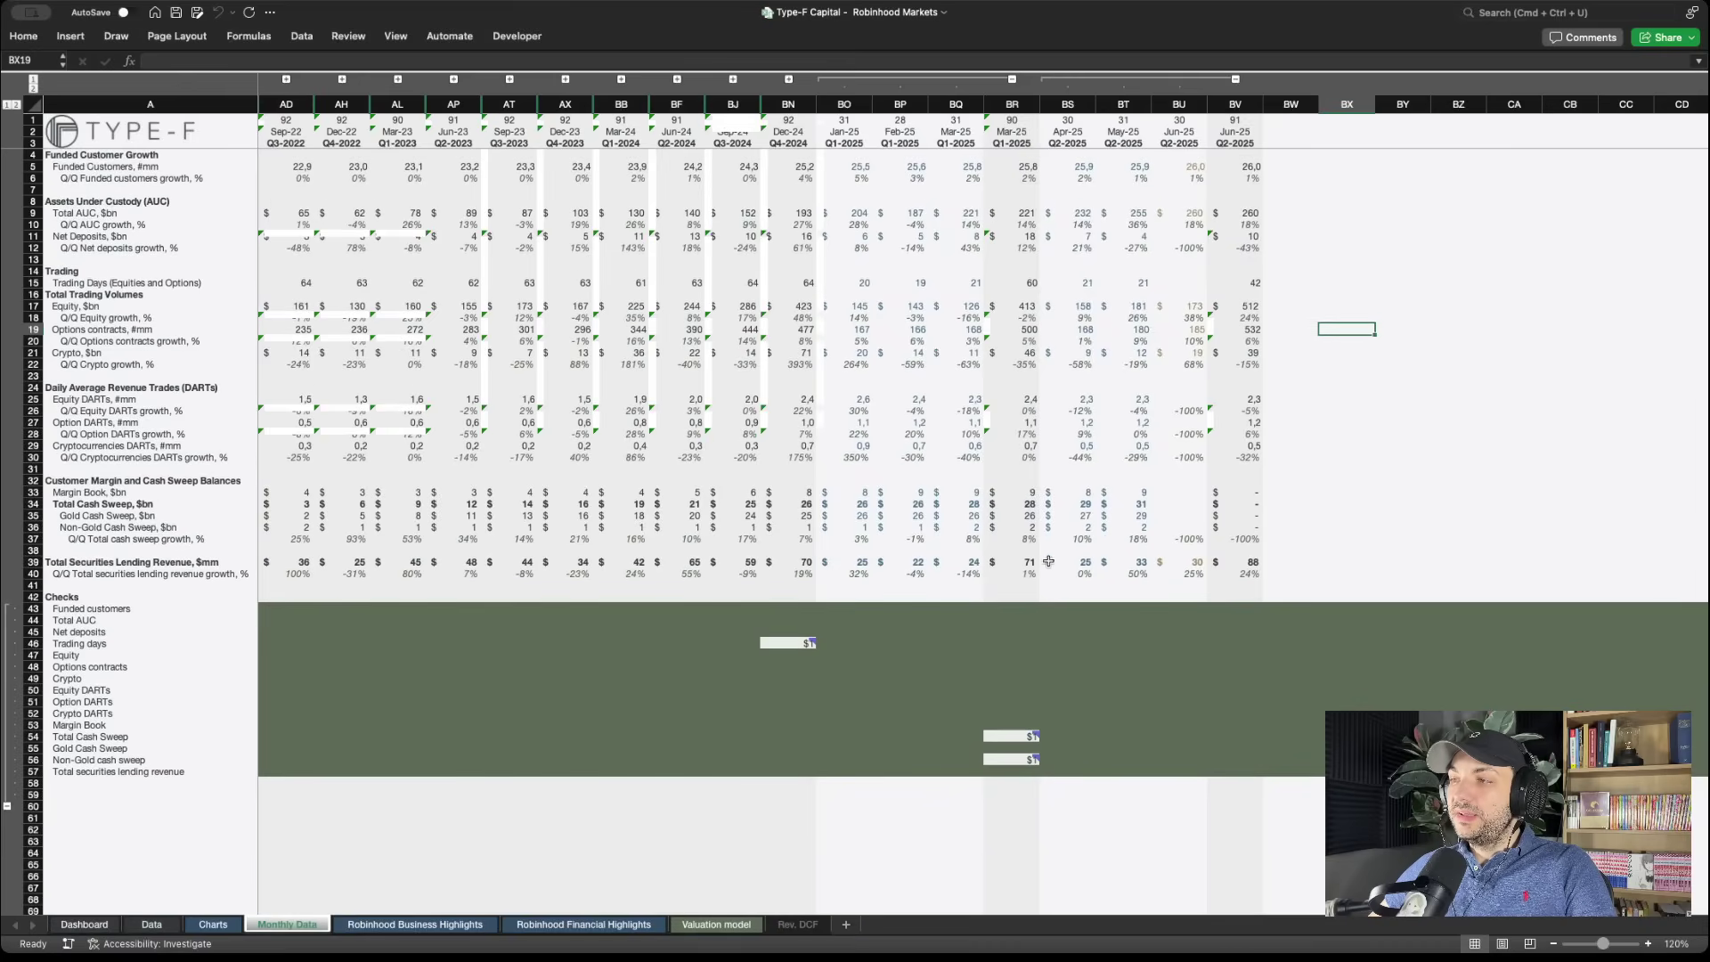
click(937, 327)
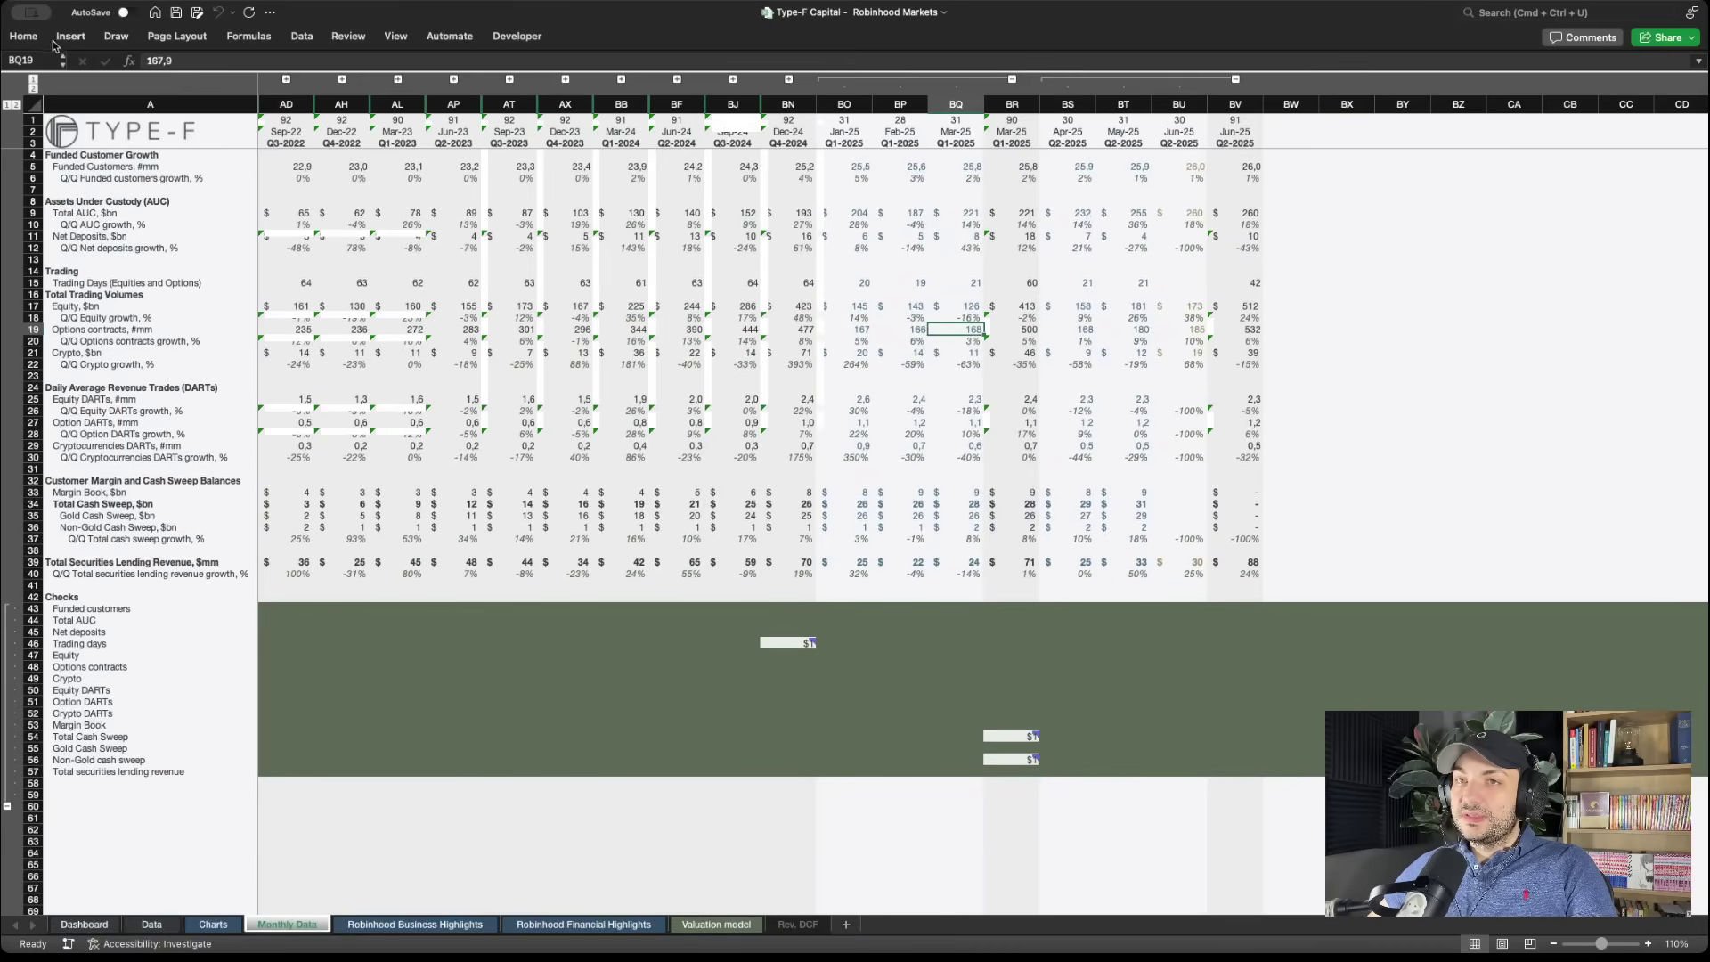
click(24, 34)
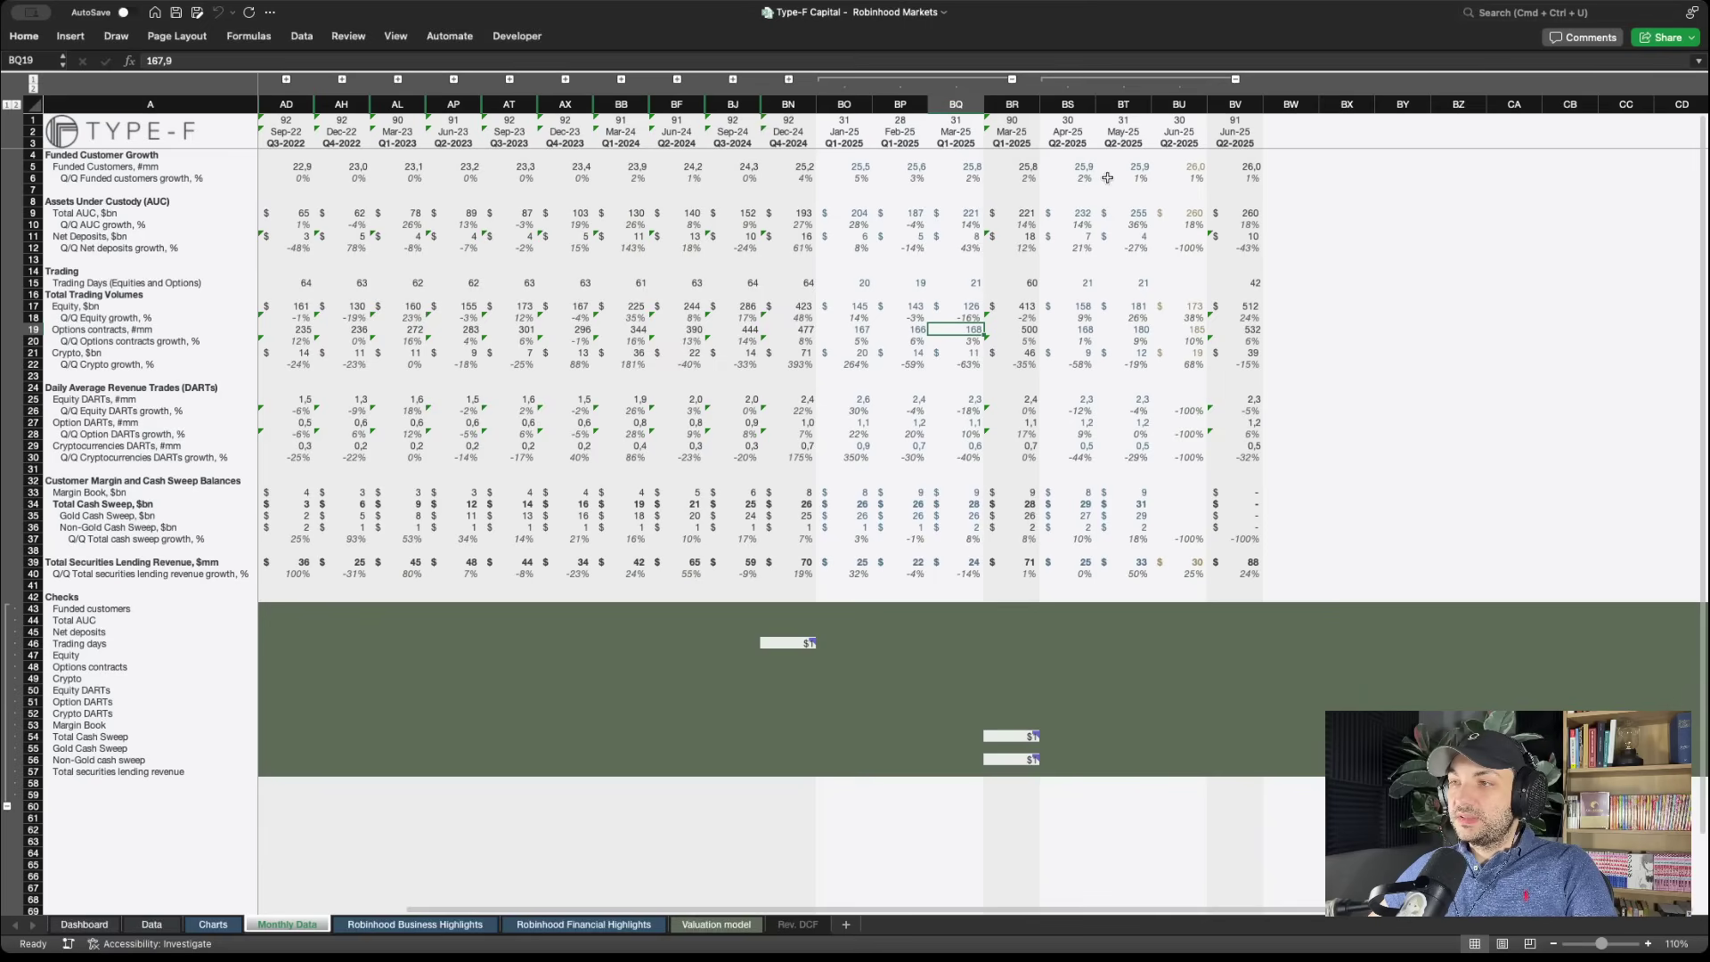
click(1255, 179)
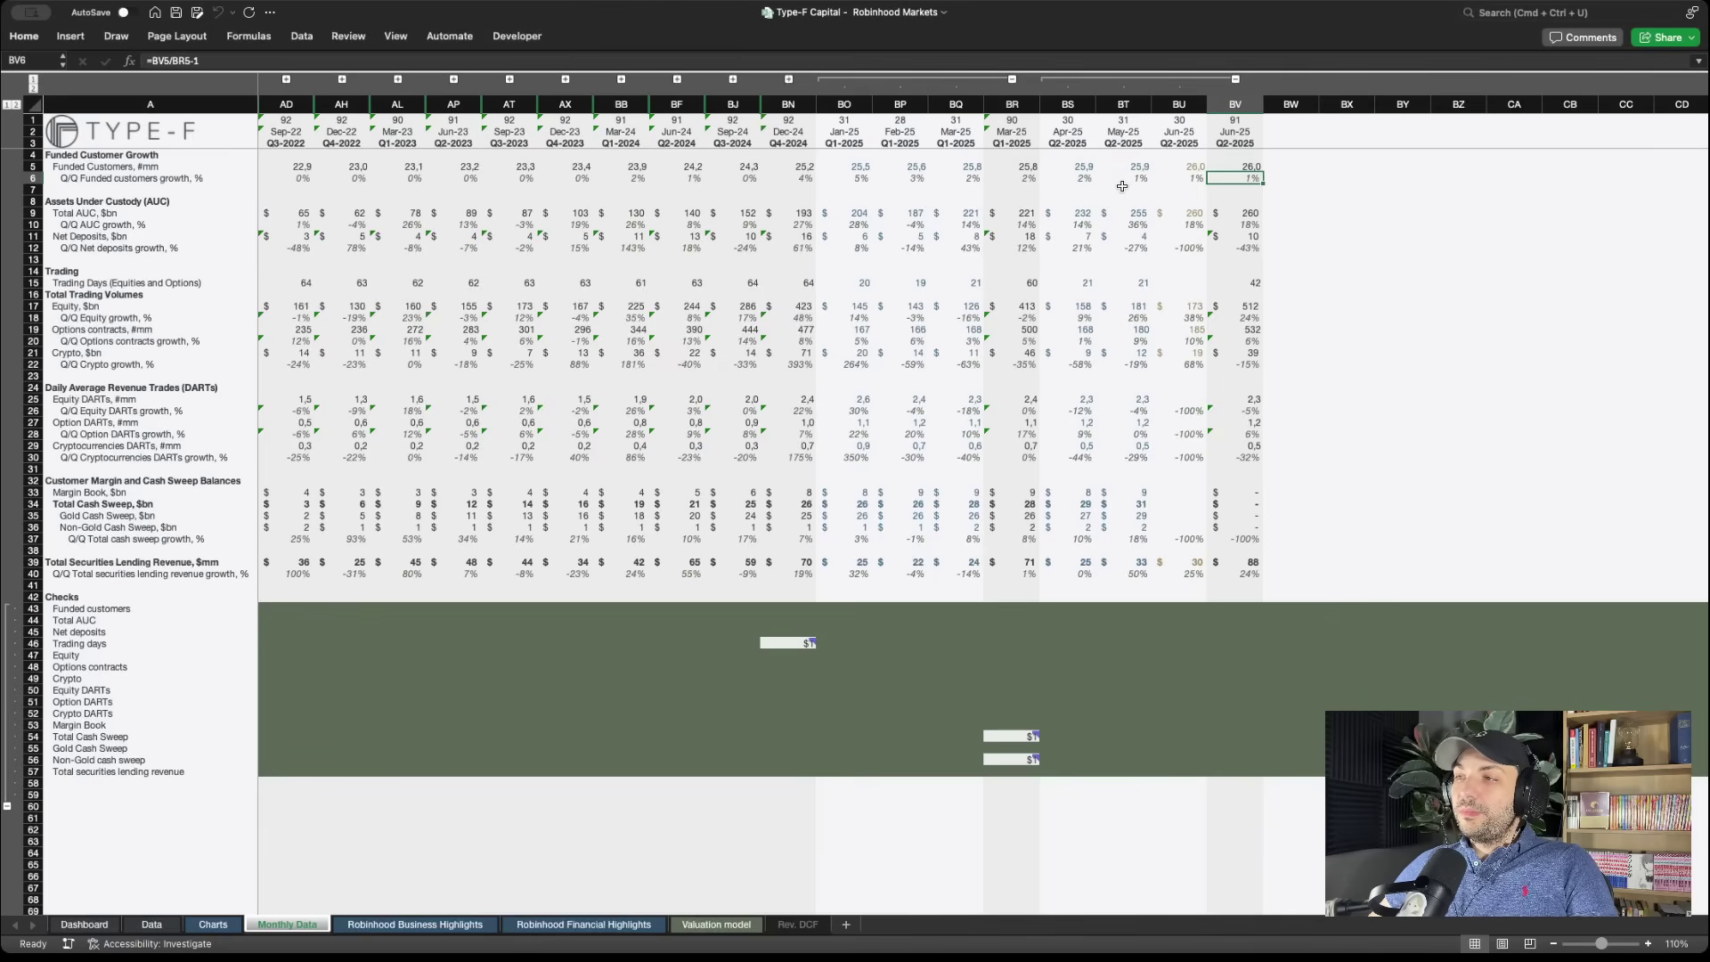
Compare the April–May 2025 monthly figures against the June 2025 column, down to total AUC
click(1085, 168)
drag(1087, 169, 1138, 573)
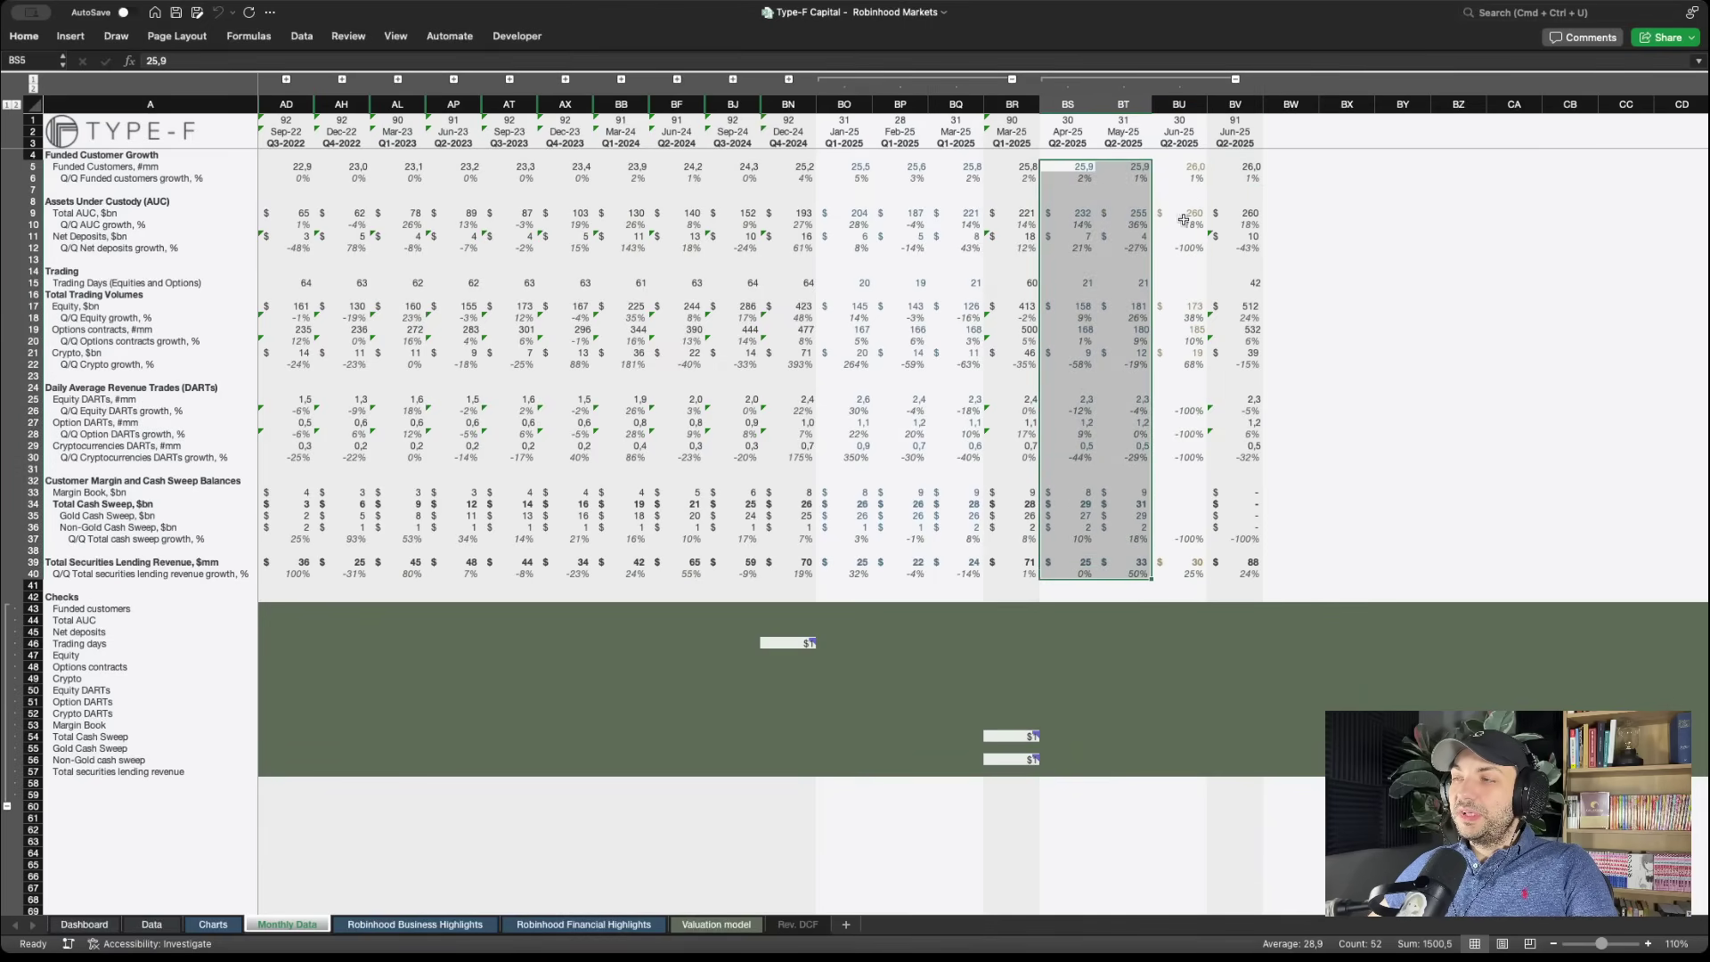
drag(1187, 165, 1186, 572)
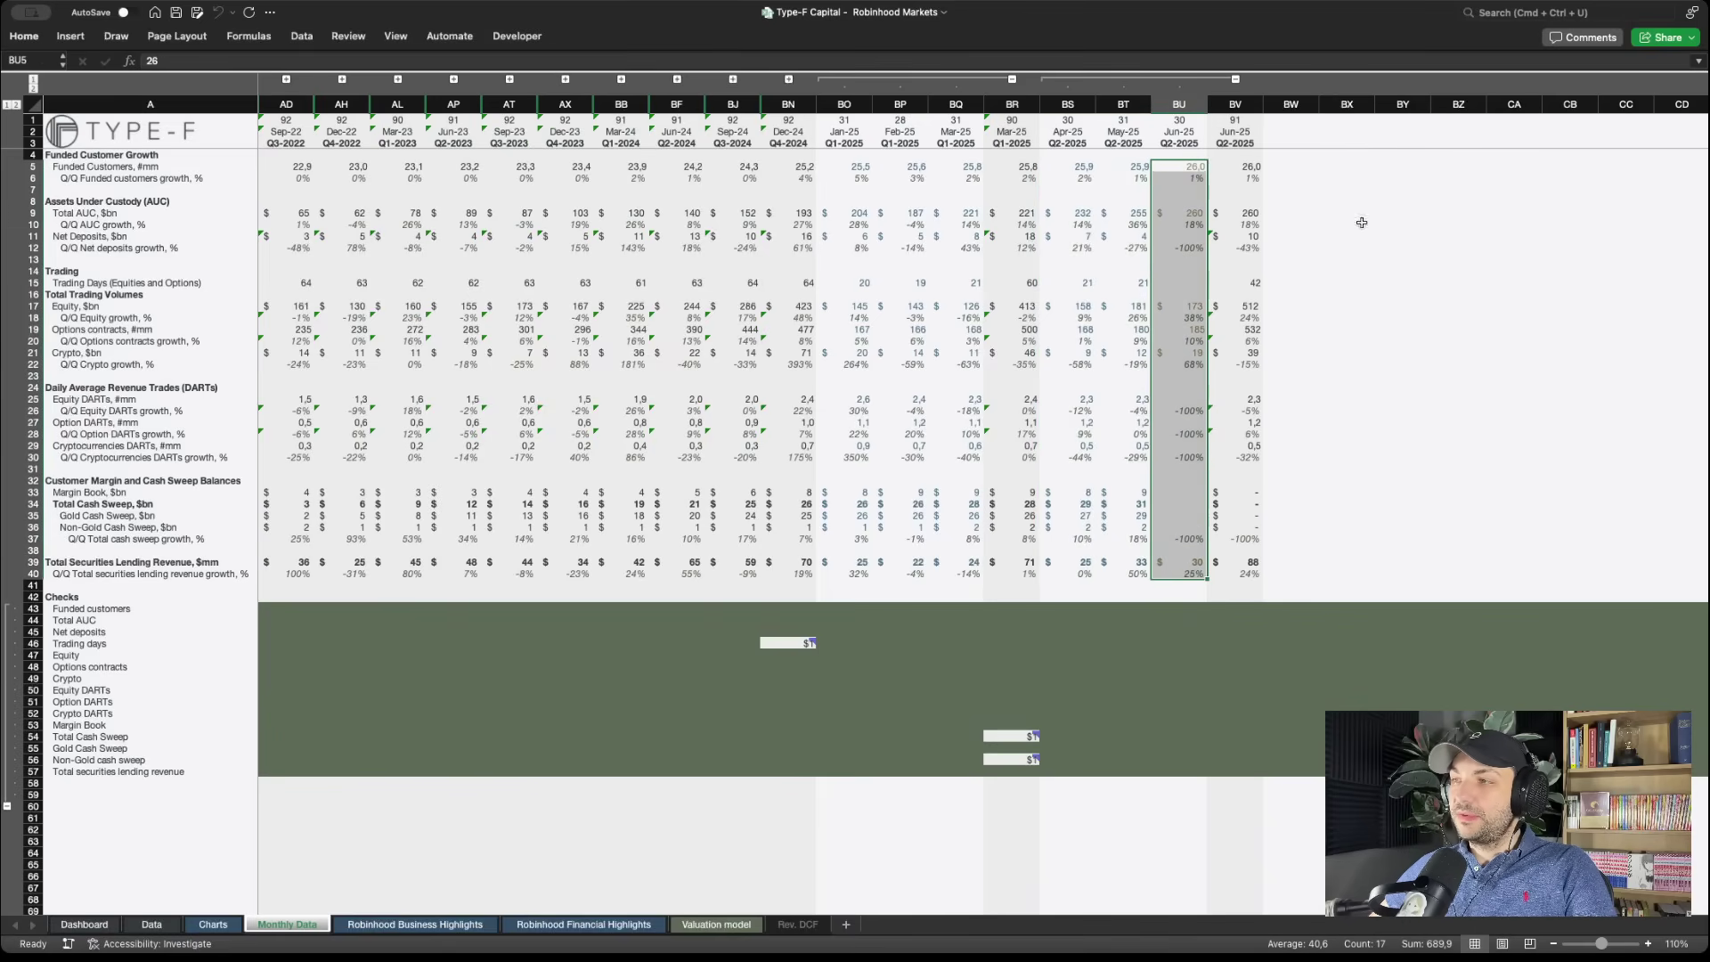
click(1348, 200)
click(1193, 166)
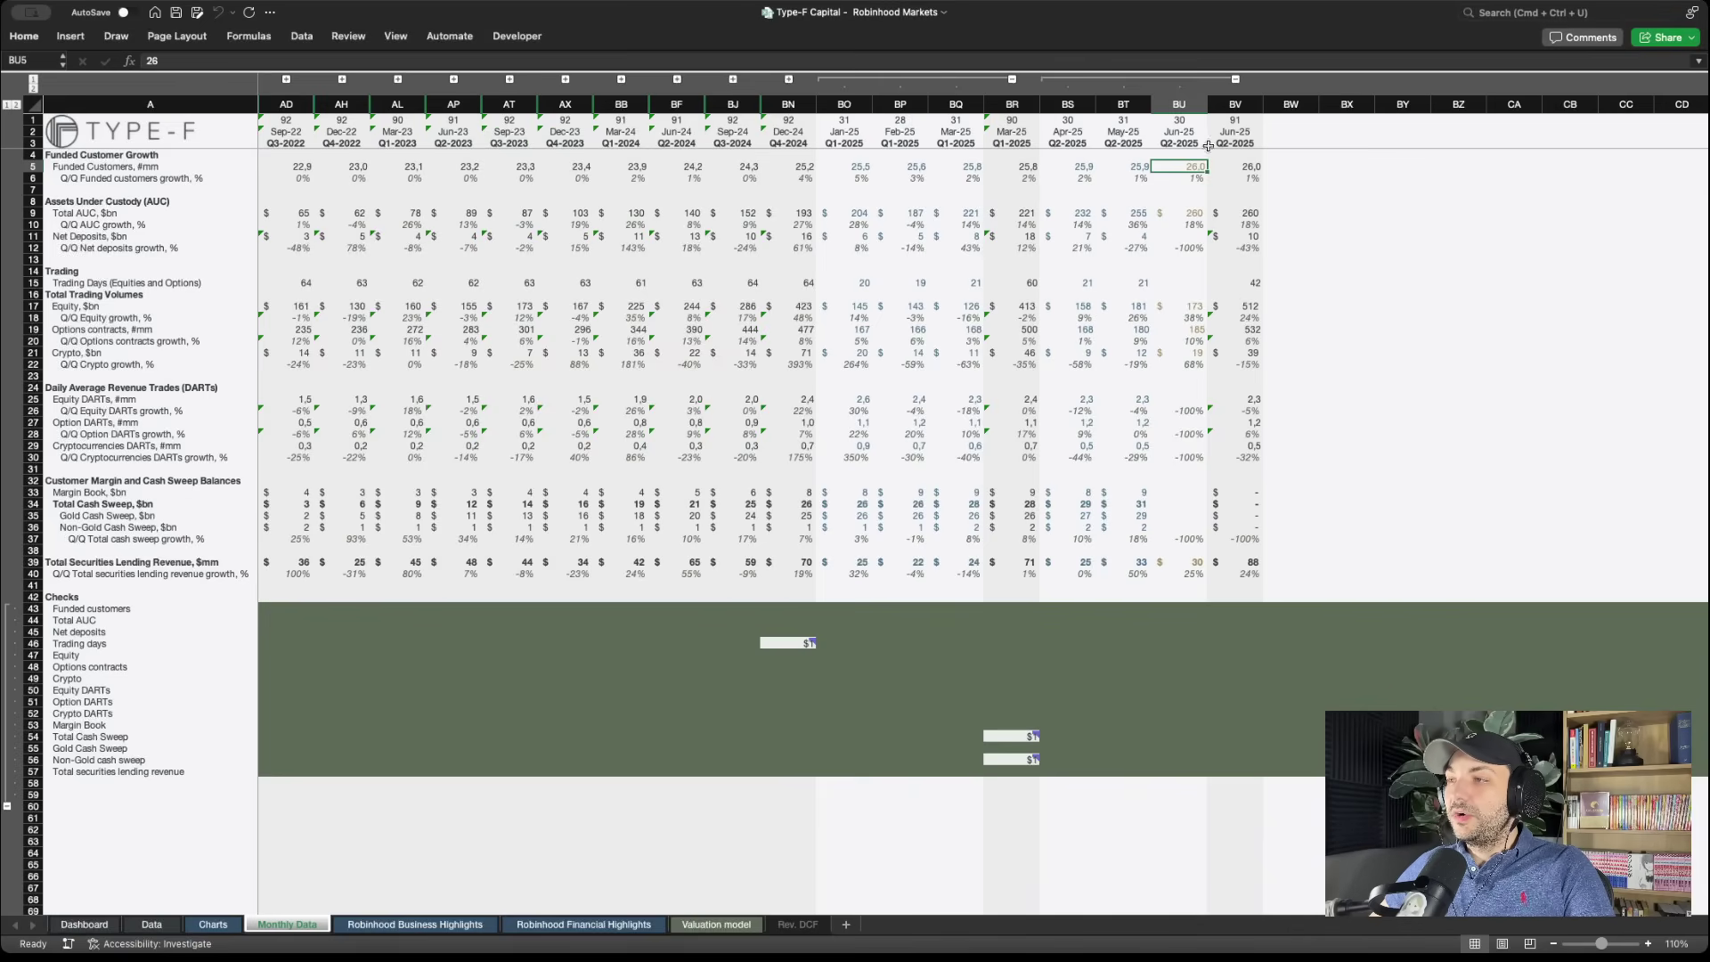
key(Down)
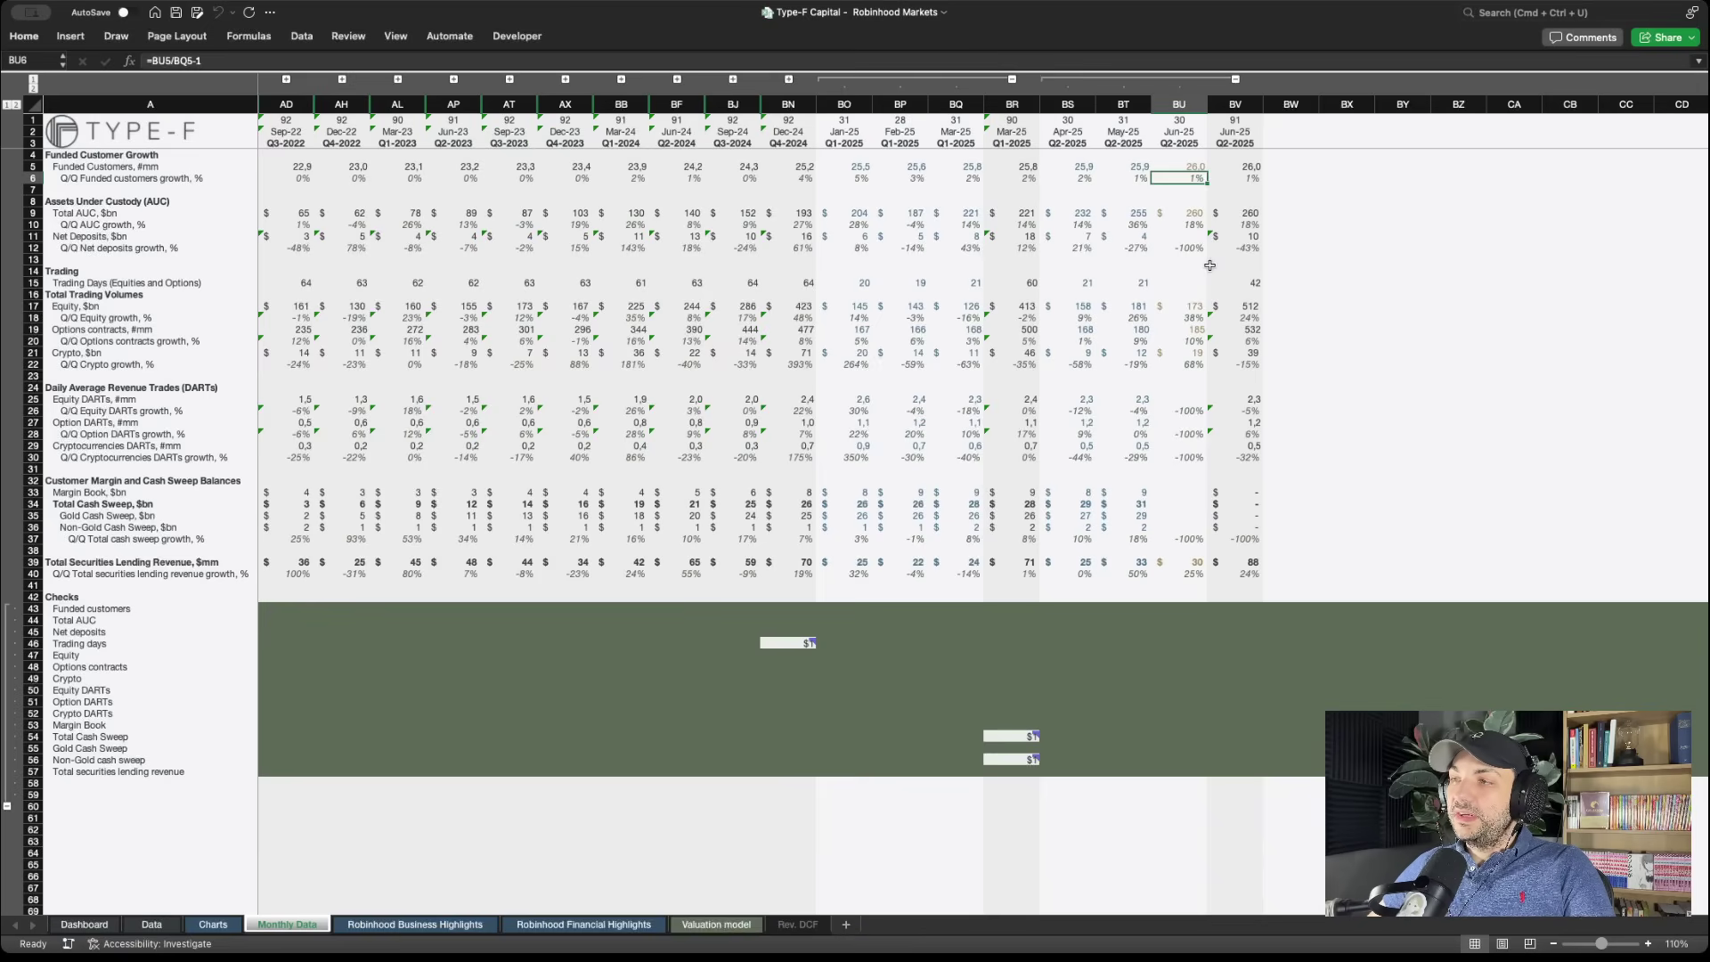
key(Down)
key(Down)
key(Down)
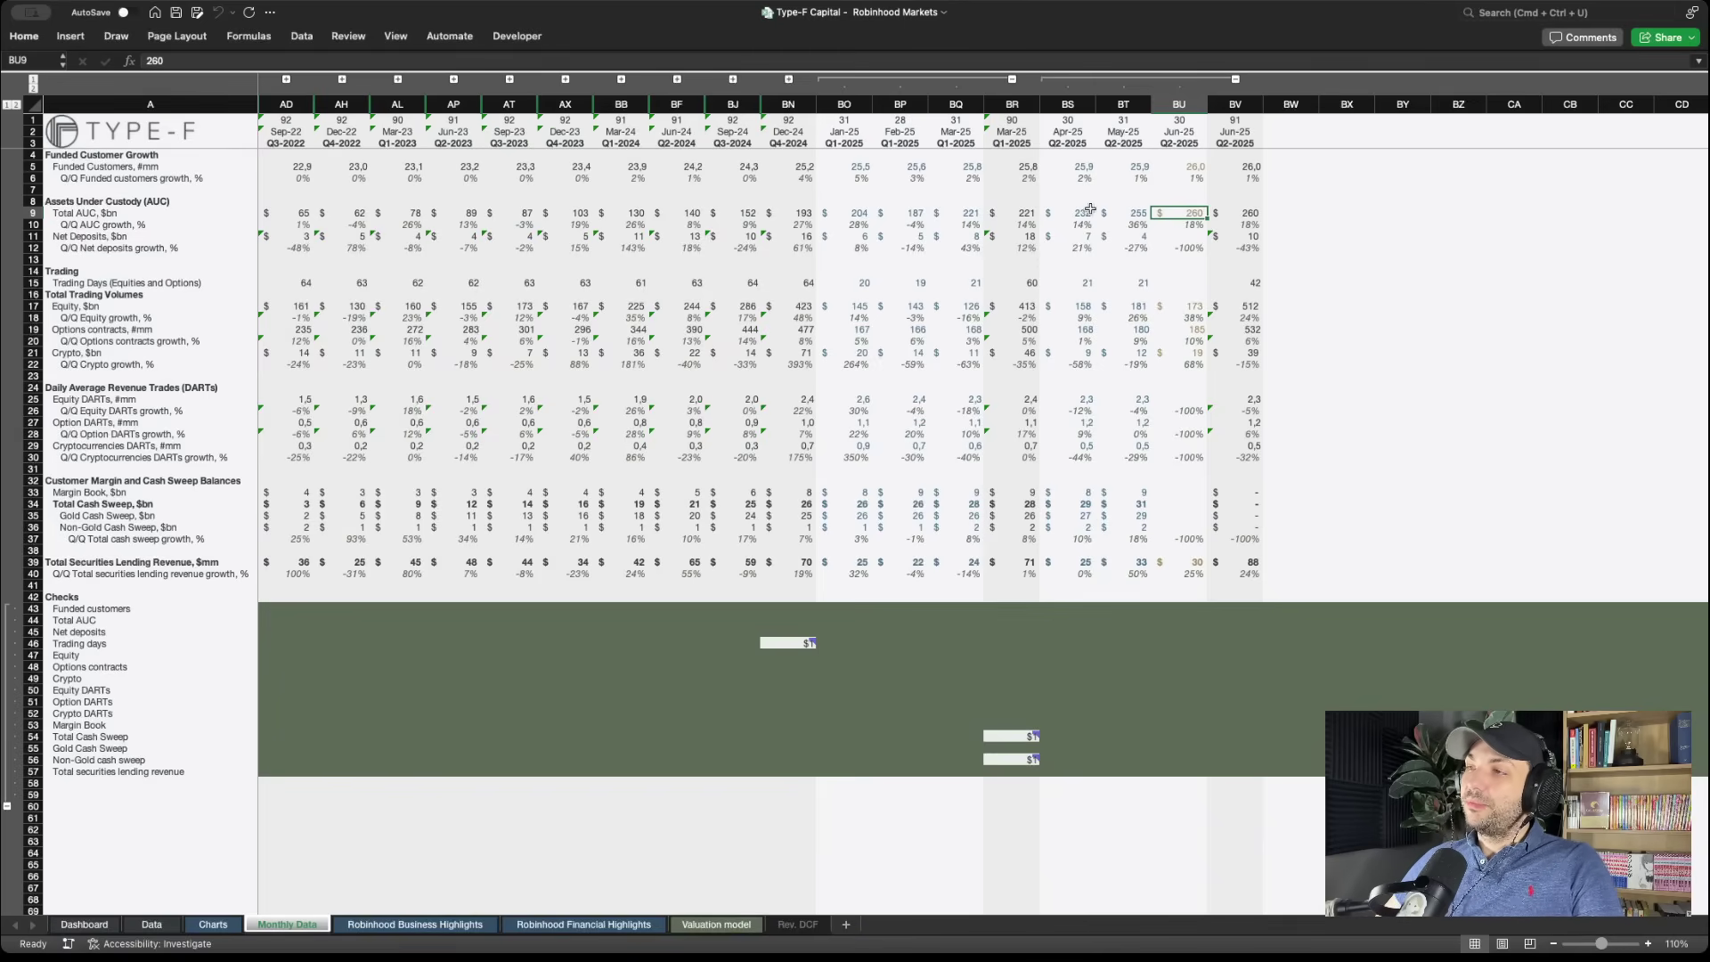
Review April–May 2025 total AUC and equity volumes against the June equity volume estimate of 96% of May
drag(1085, 212, 1152, 214)
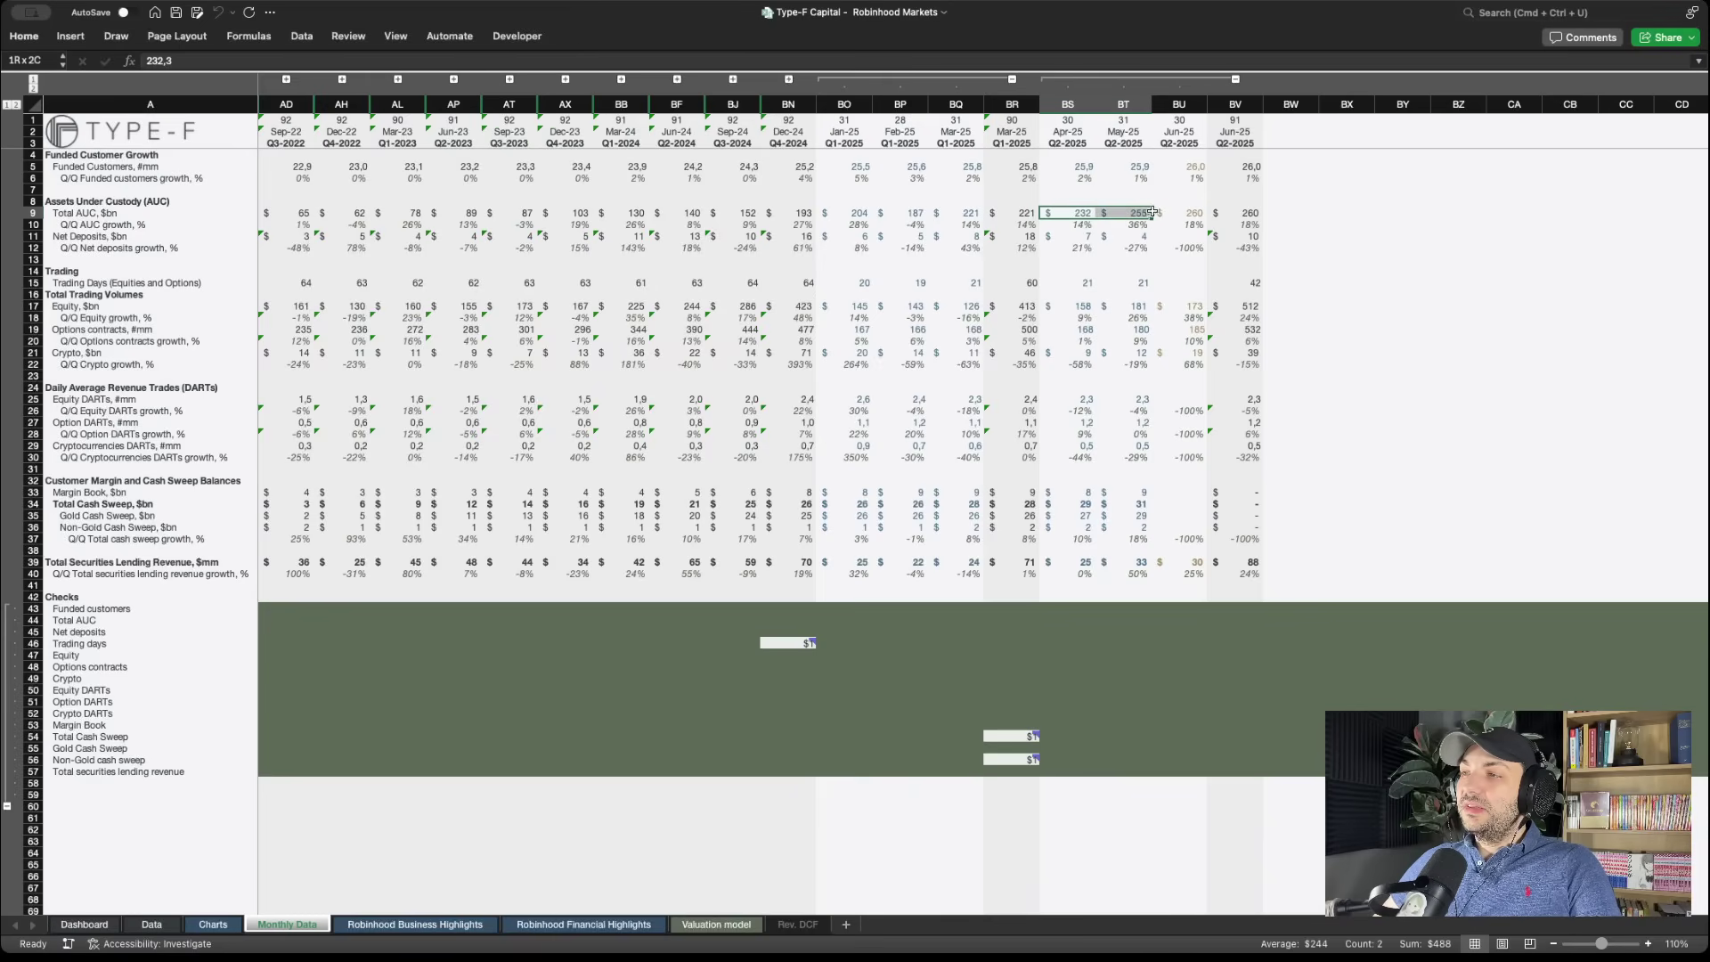
click(1184, 216)
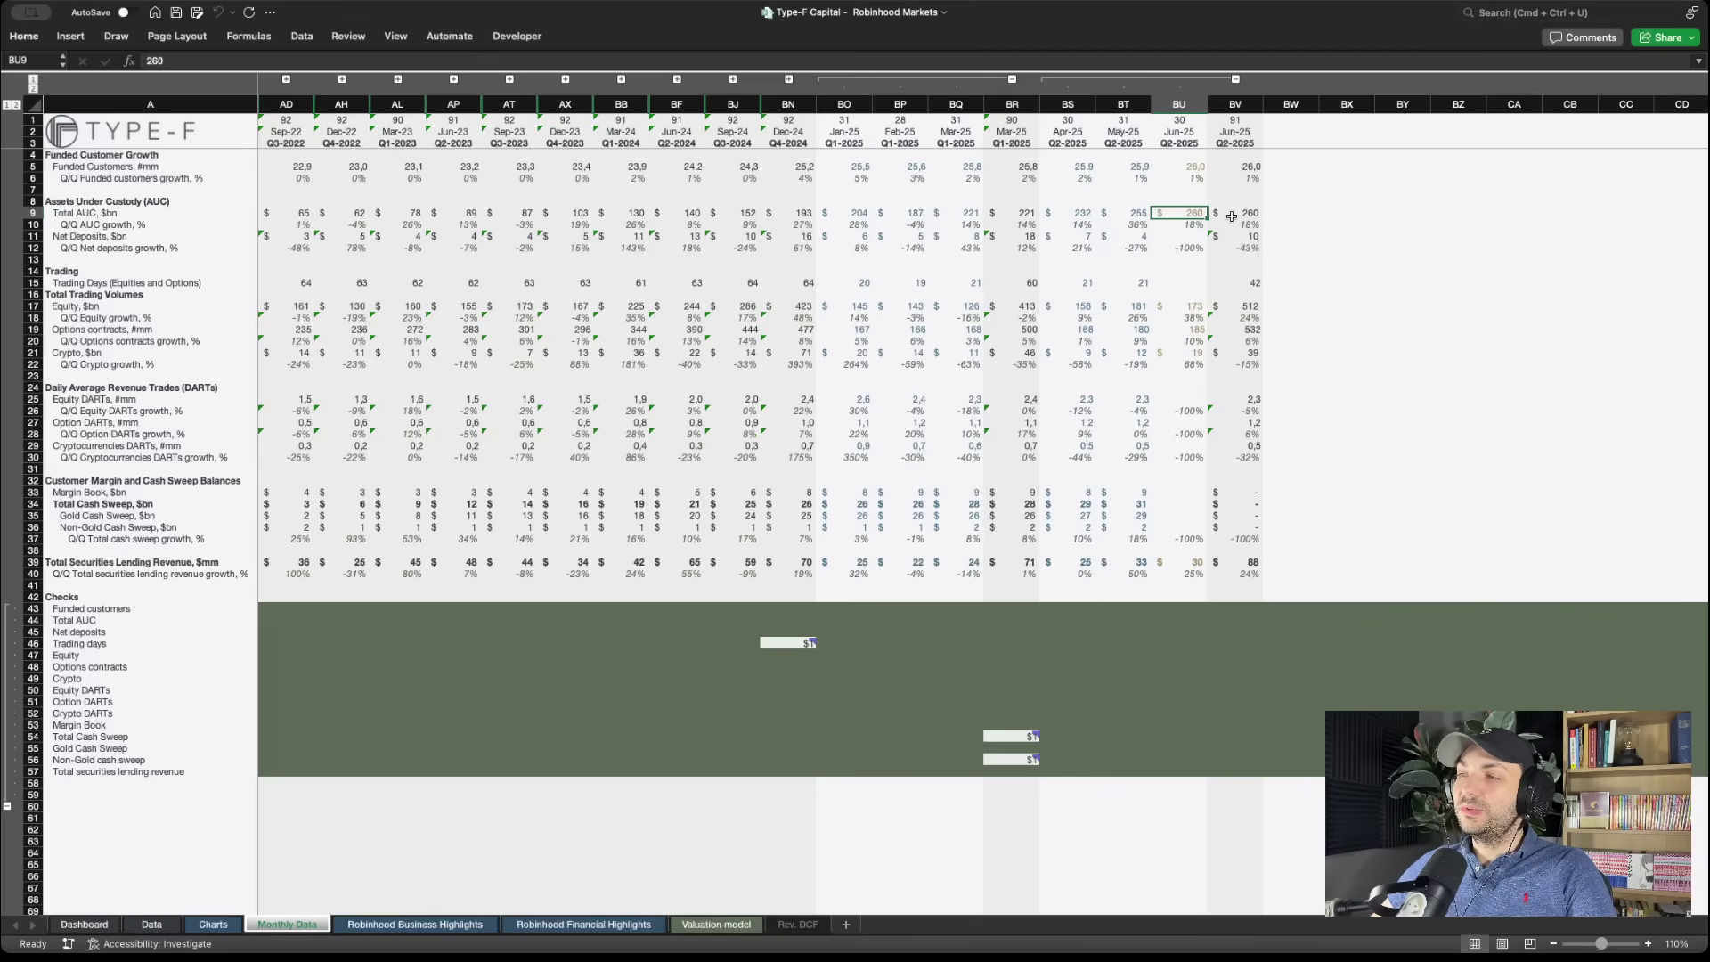
click(1132, 214)
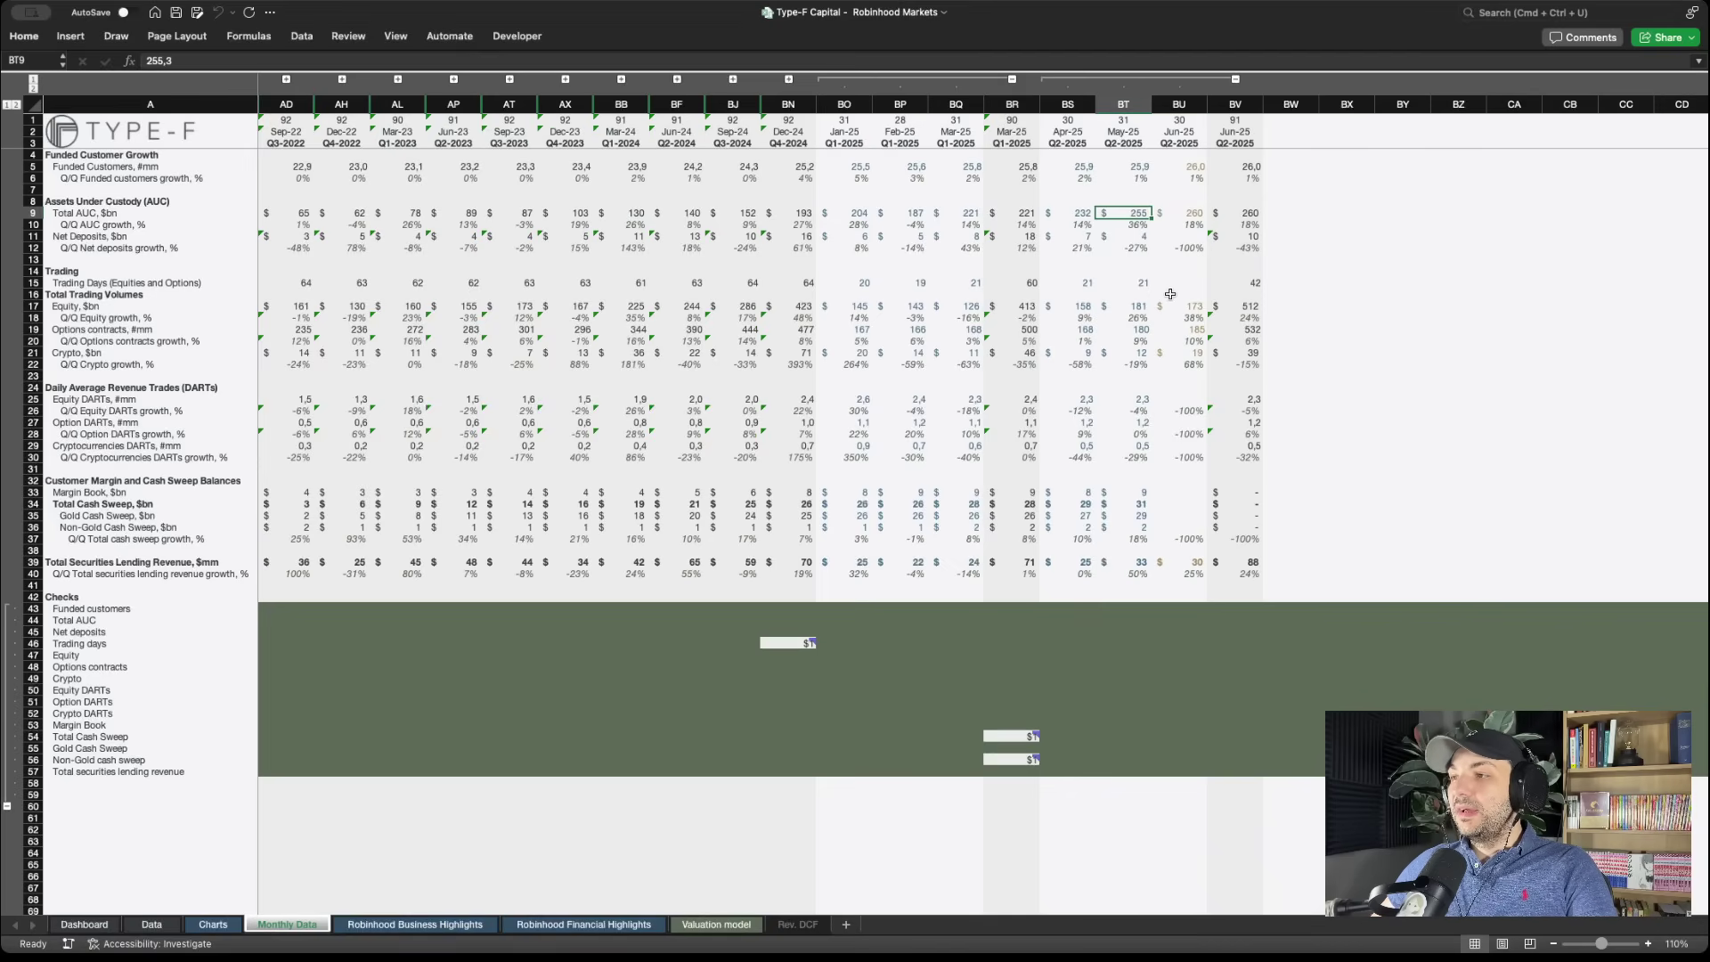
click(1132, 307)
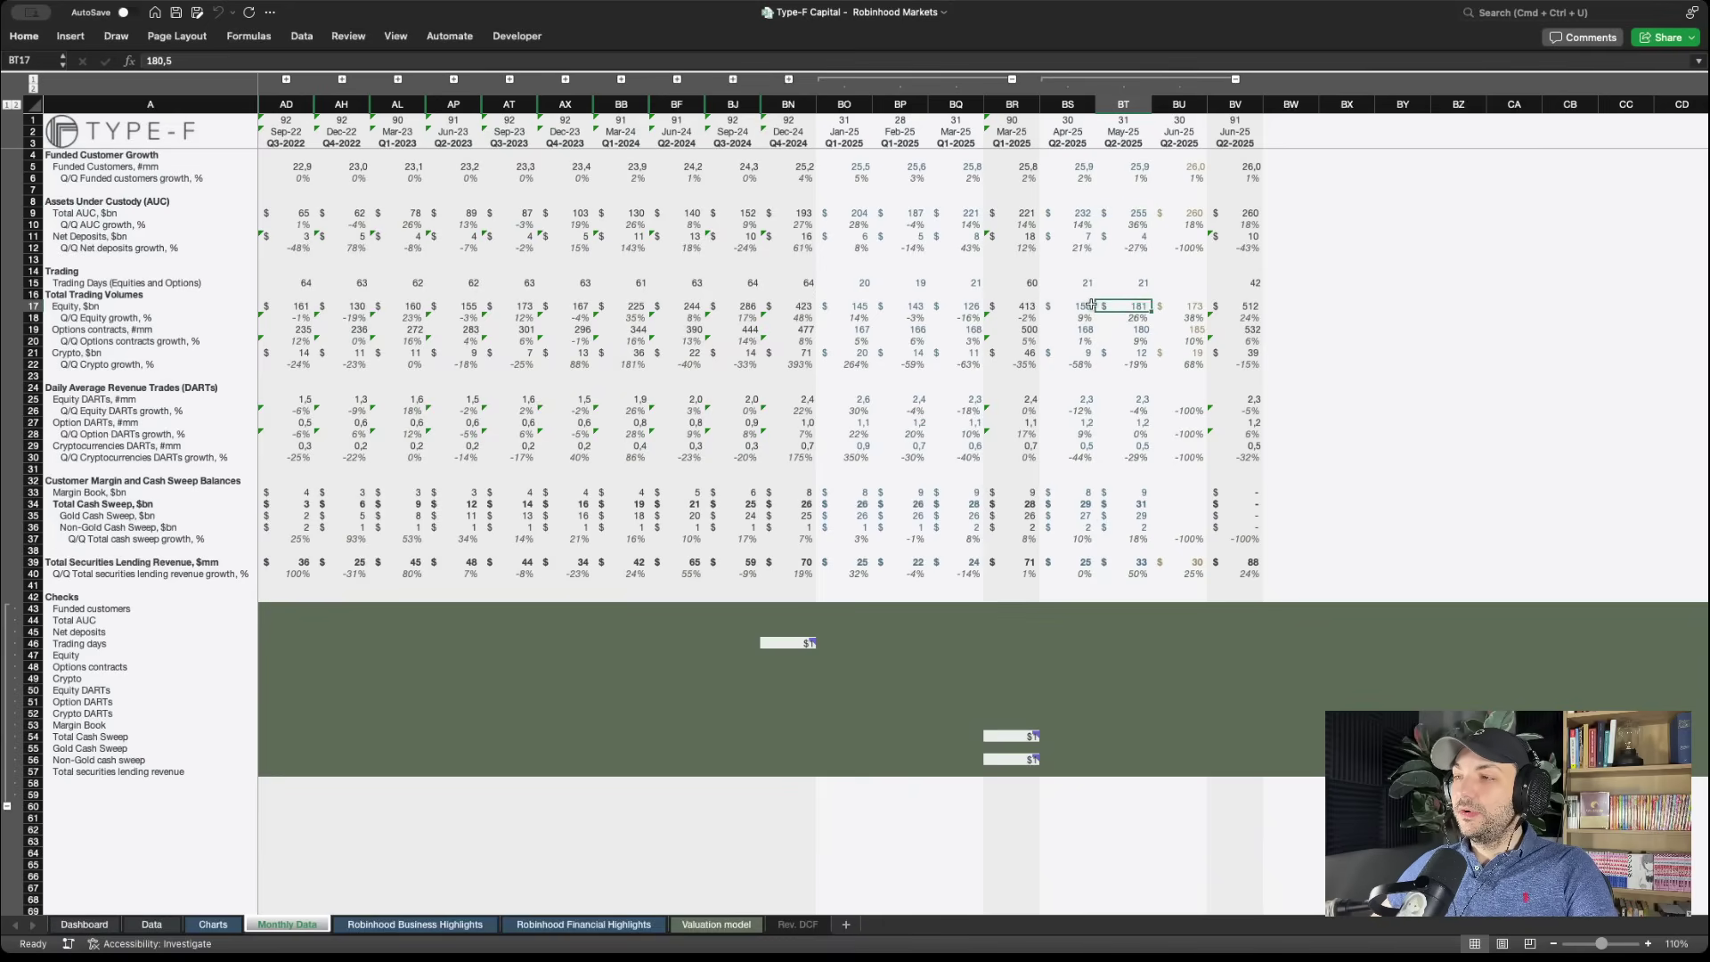
drag(1084, 307, 1123, 310)
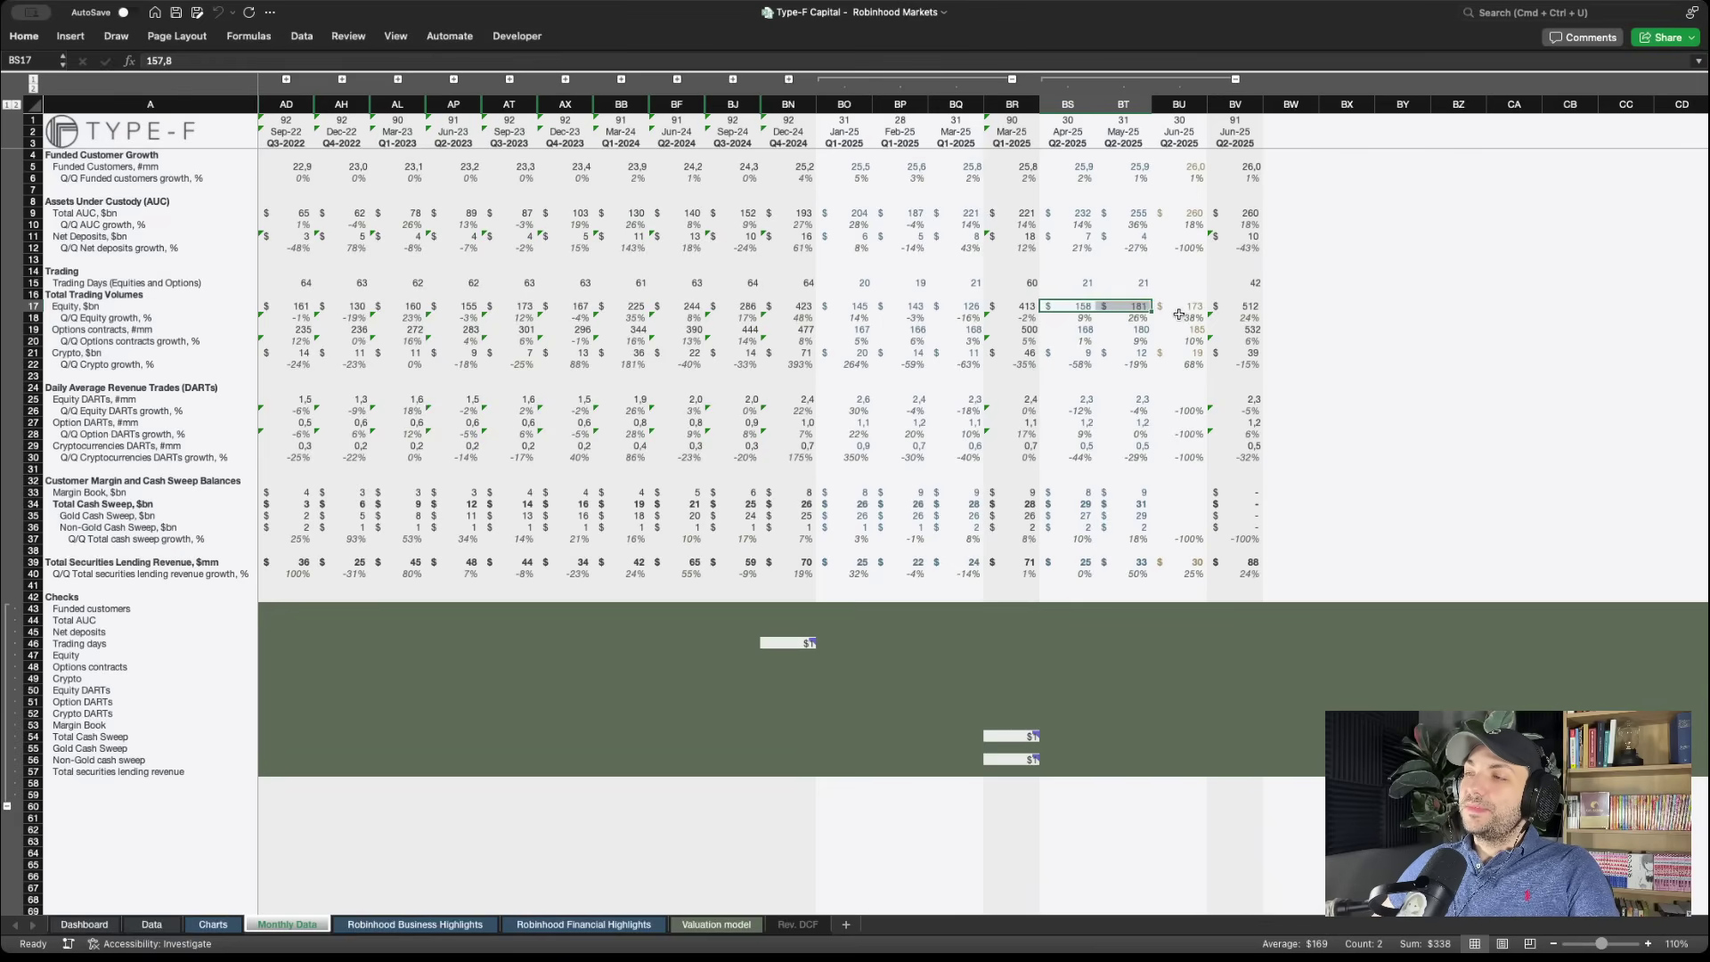
click(1178, 313)
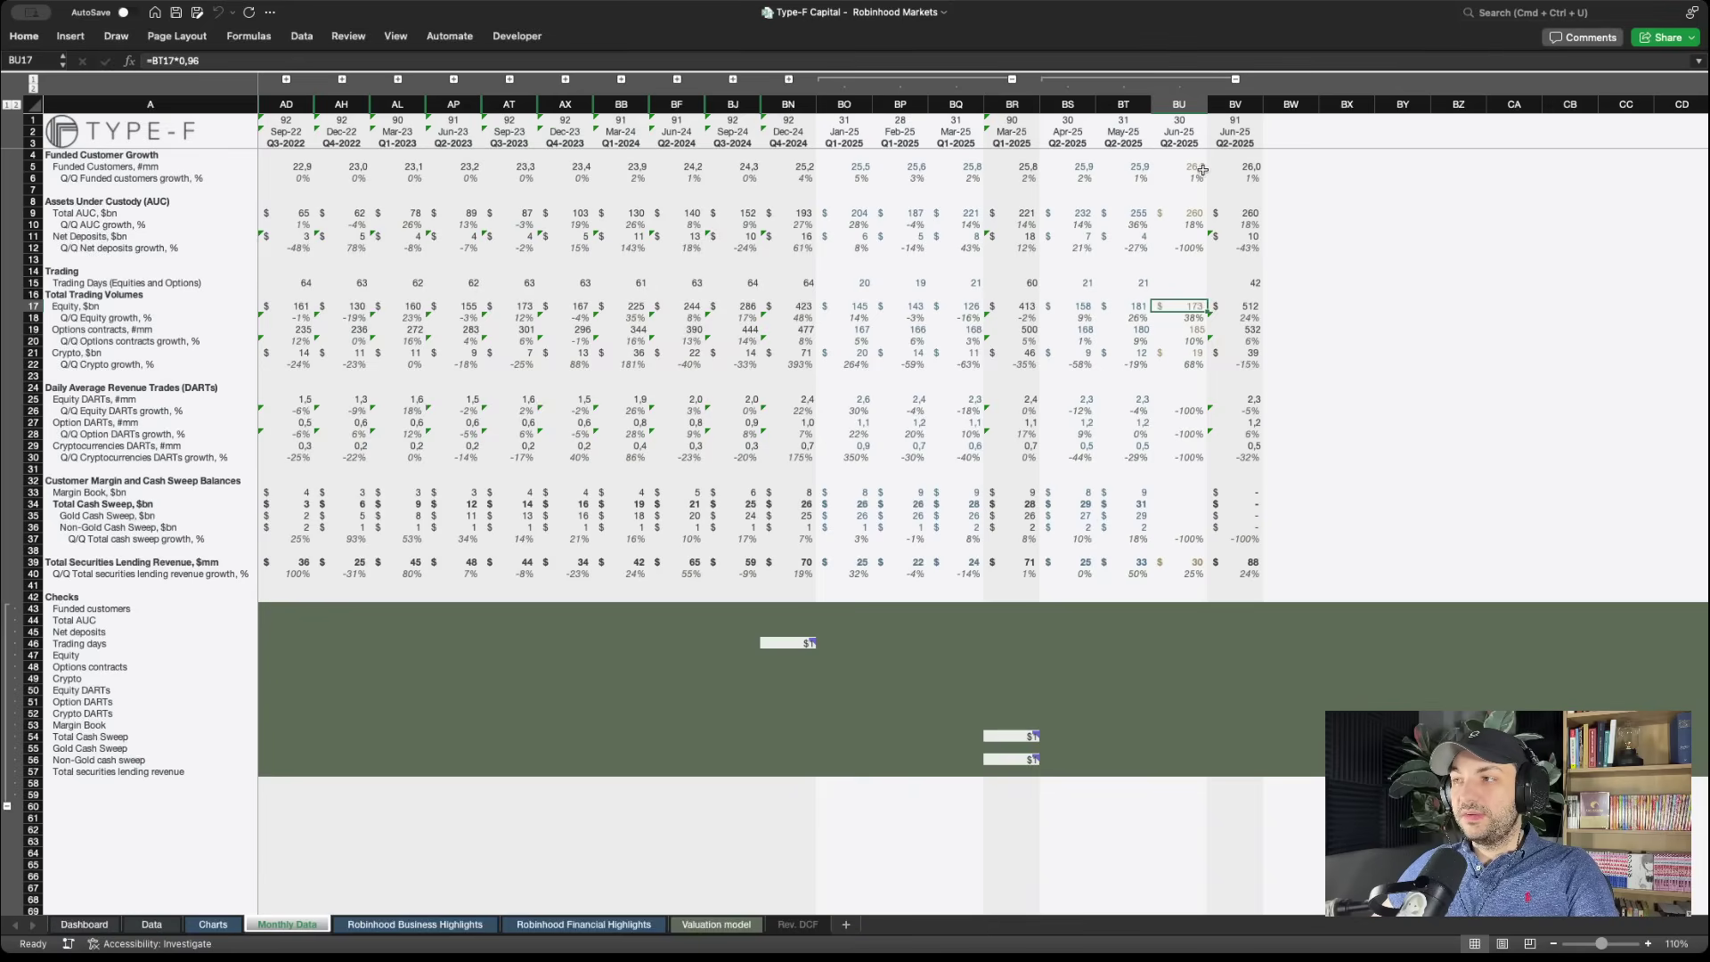
click(1182, 107)
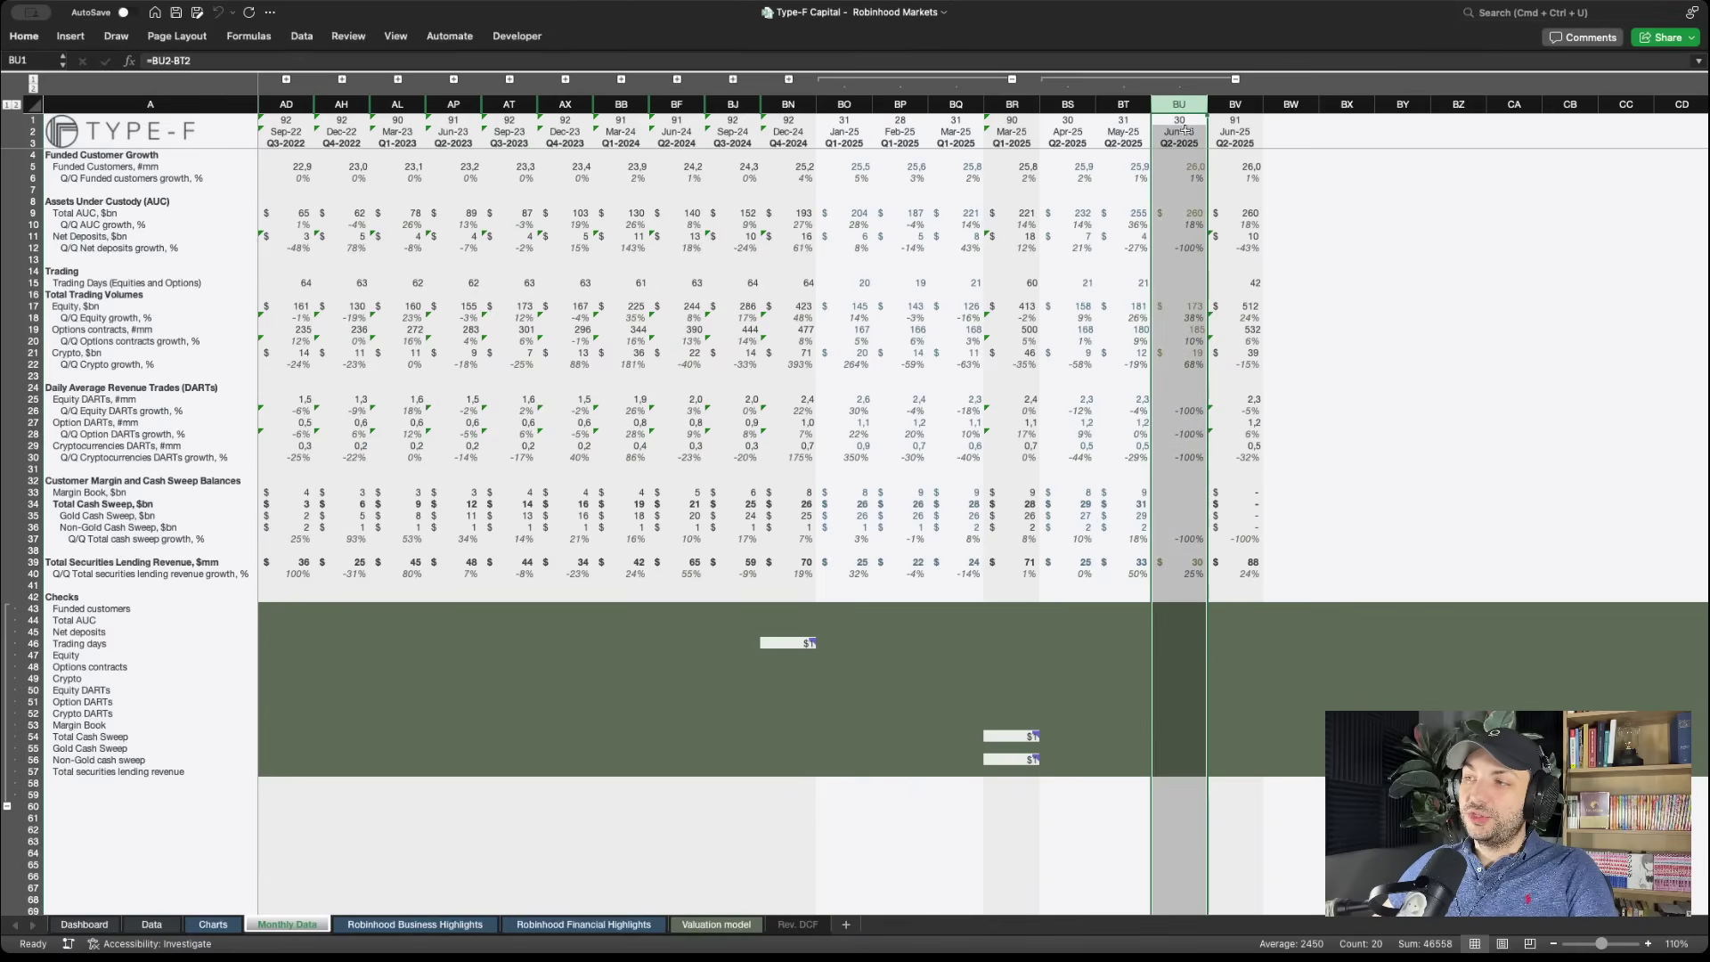
click(1193, 307)
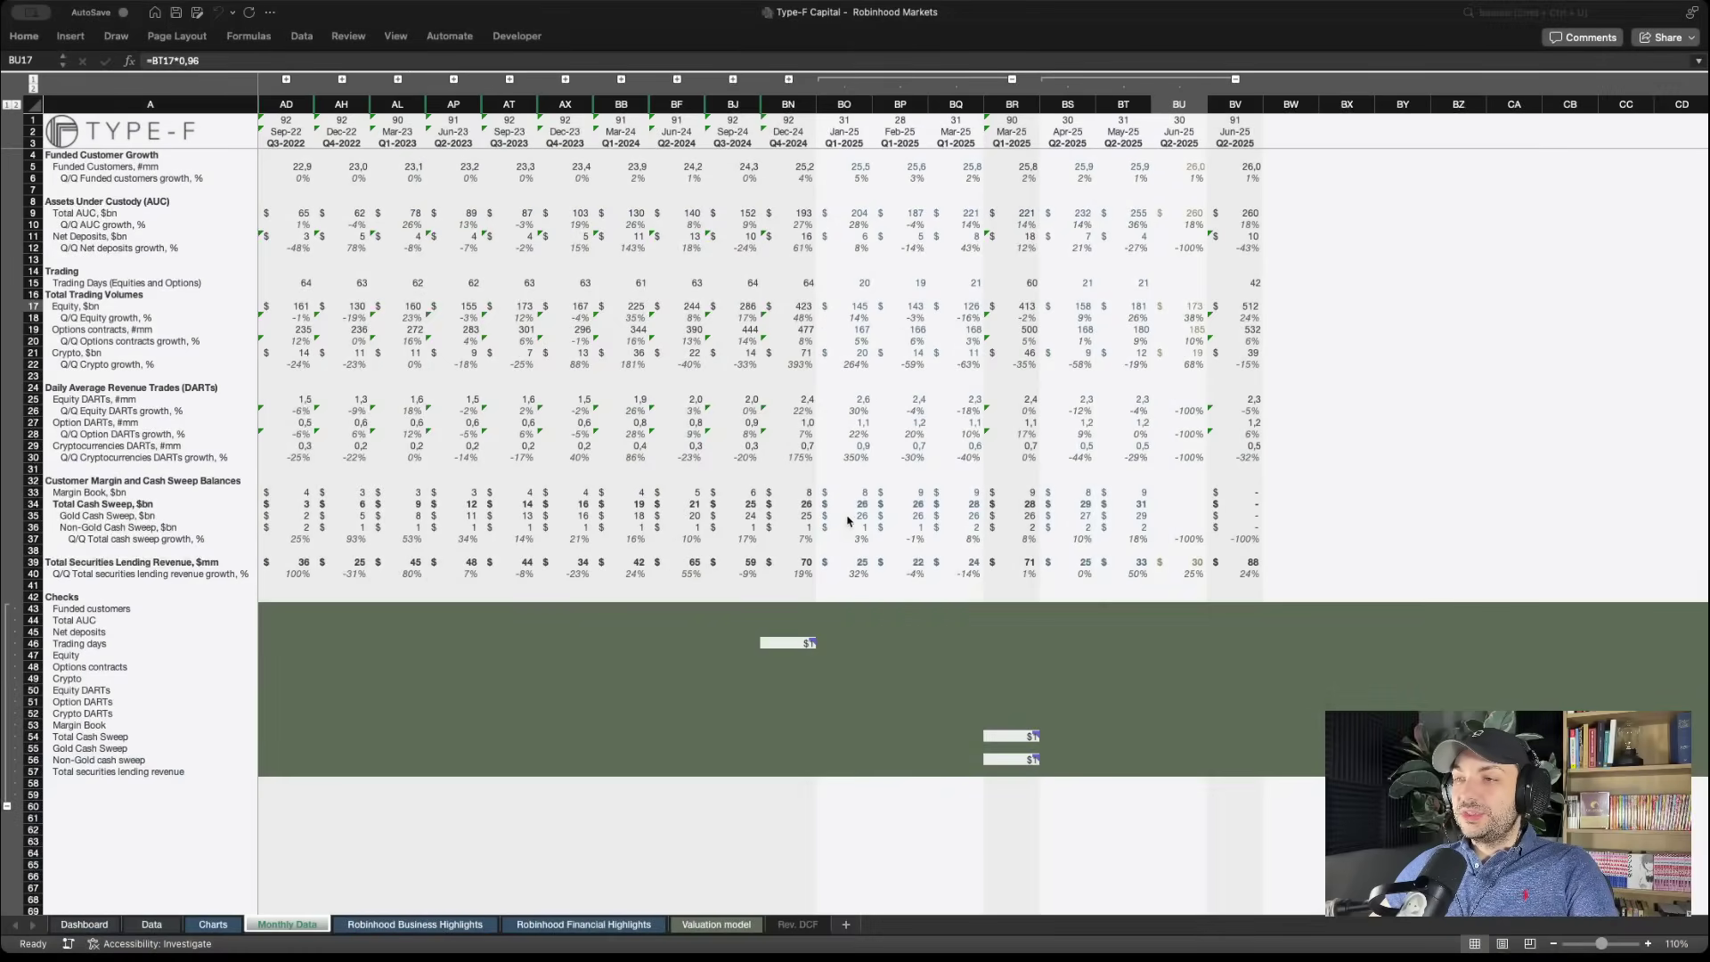
click(1190, 307)
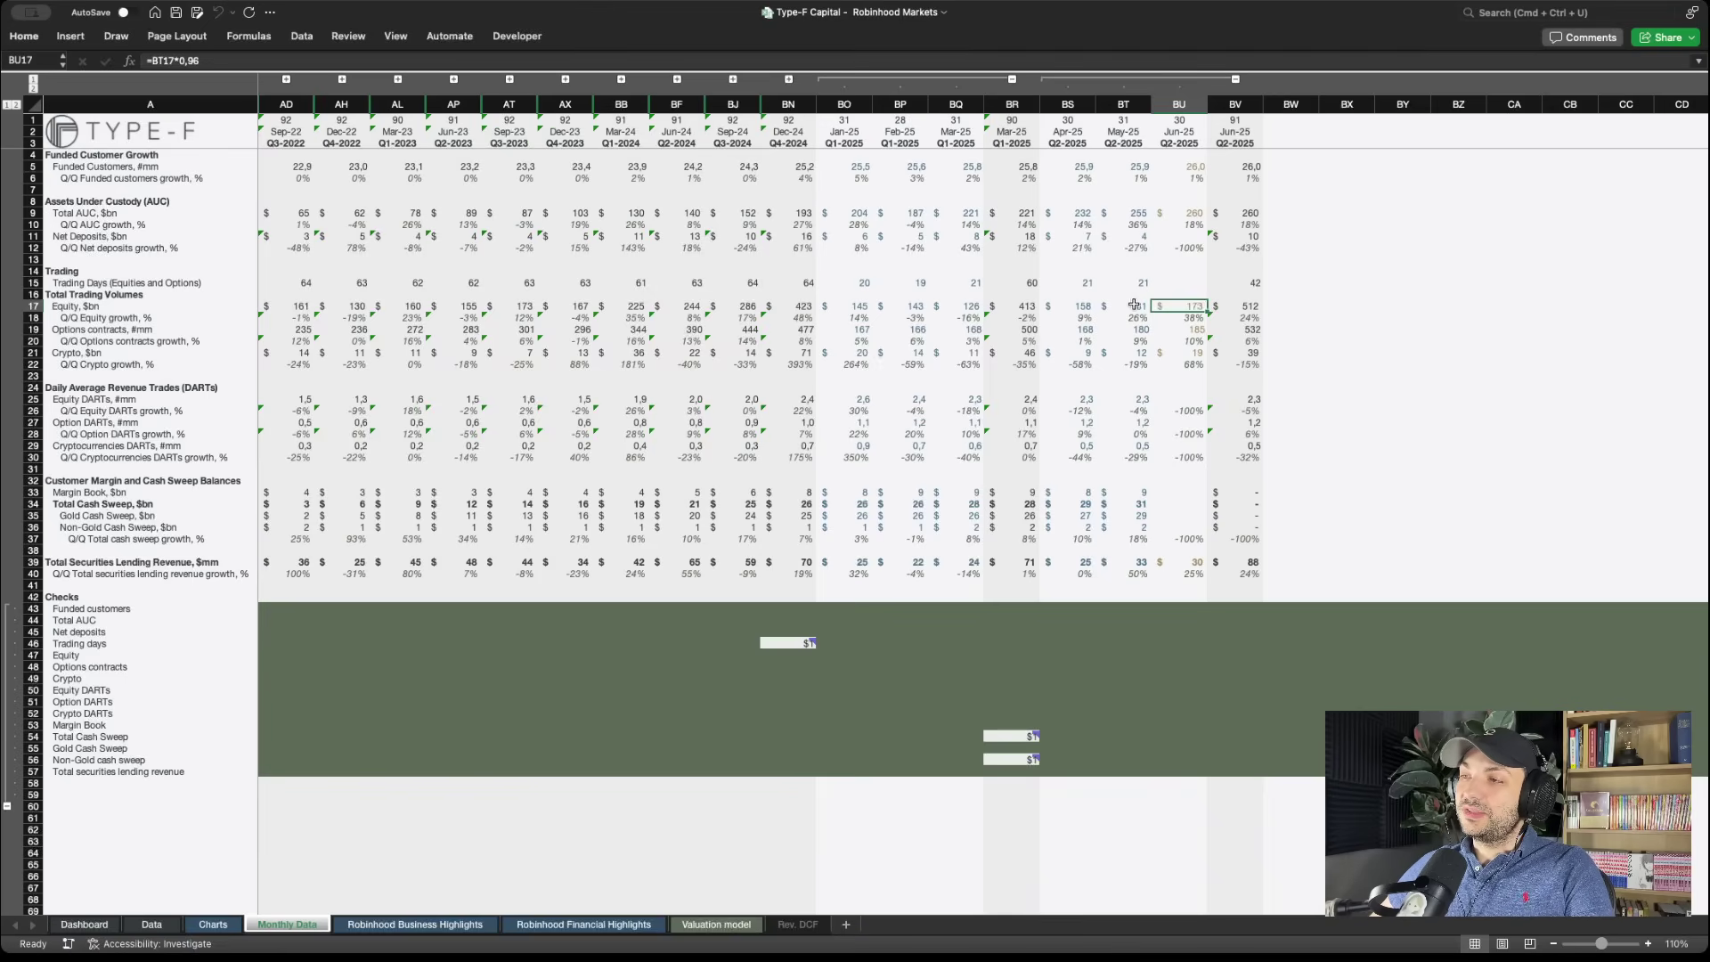
mouse_move(1135, 306)
mouse_down()
mouse_move(1183, 307)
mouse_move(1184, 324)
mouse_up()
click(1185, 309)
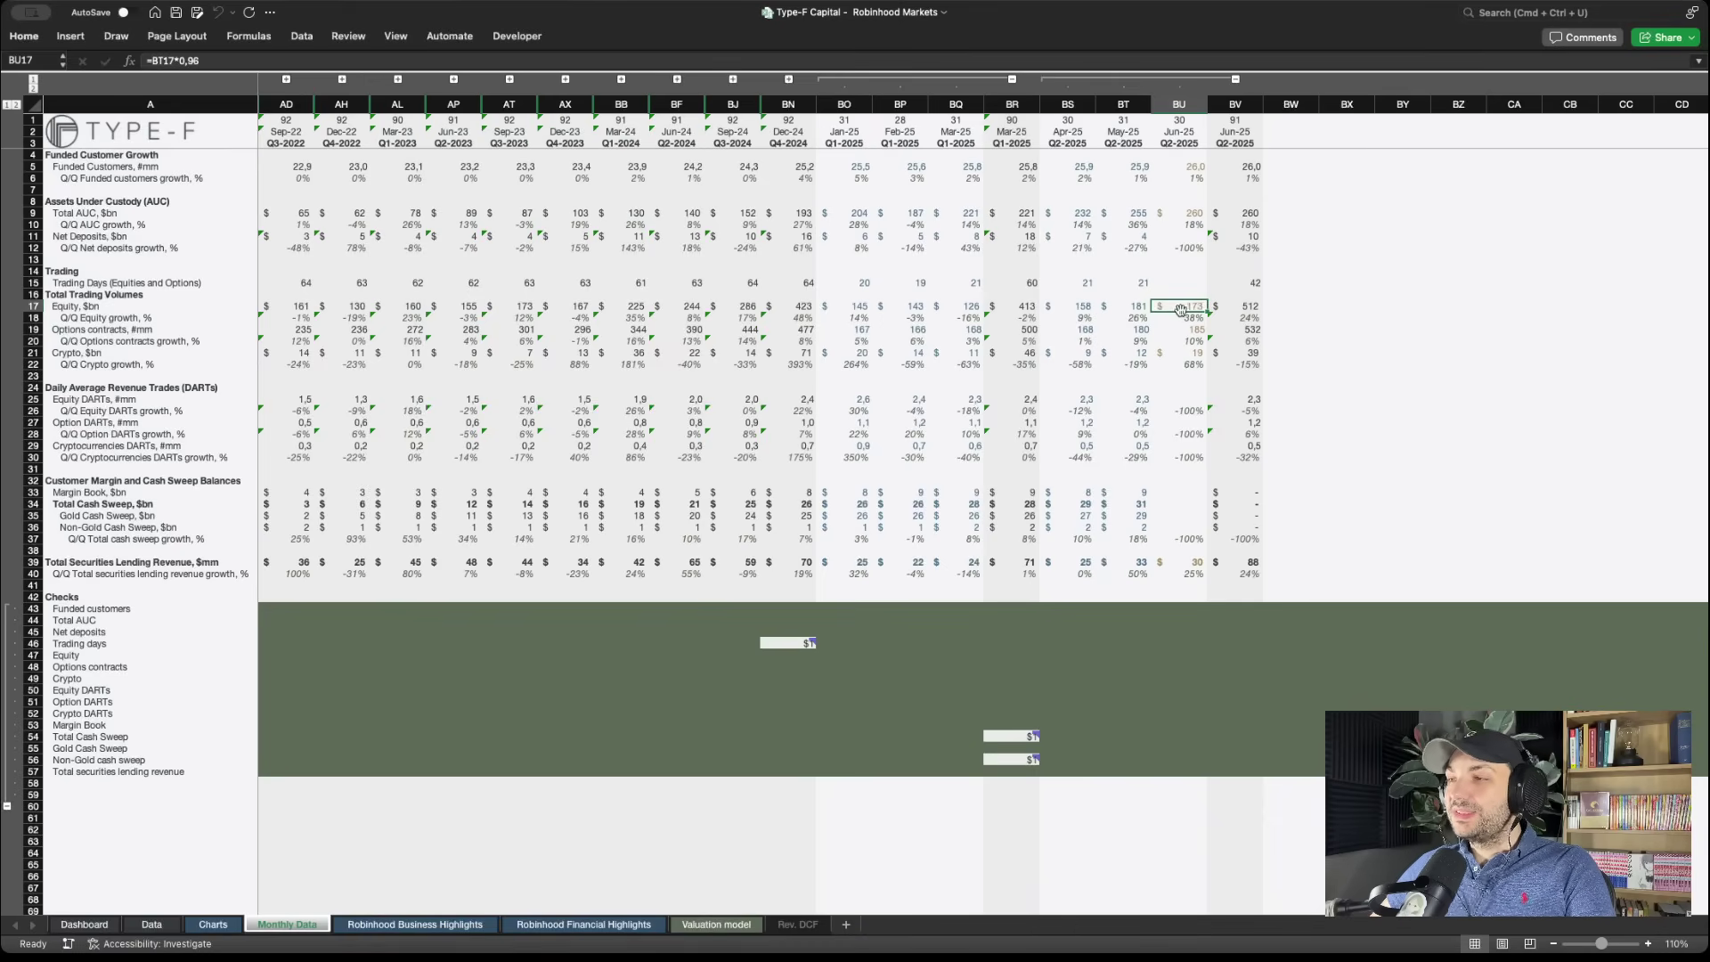
drag(1137, 306, 1164, 307)
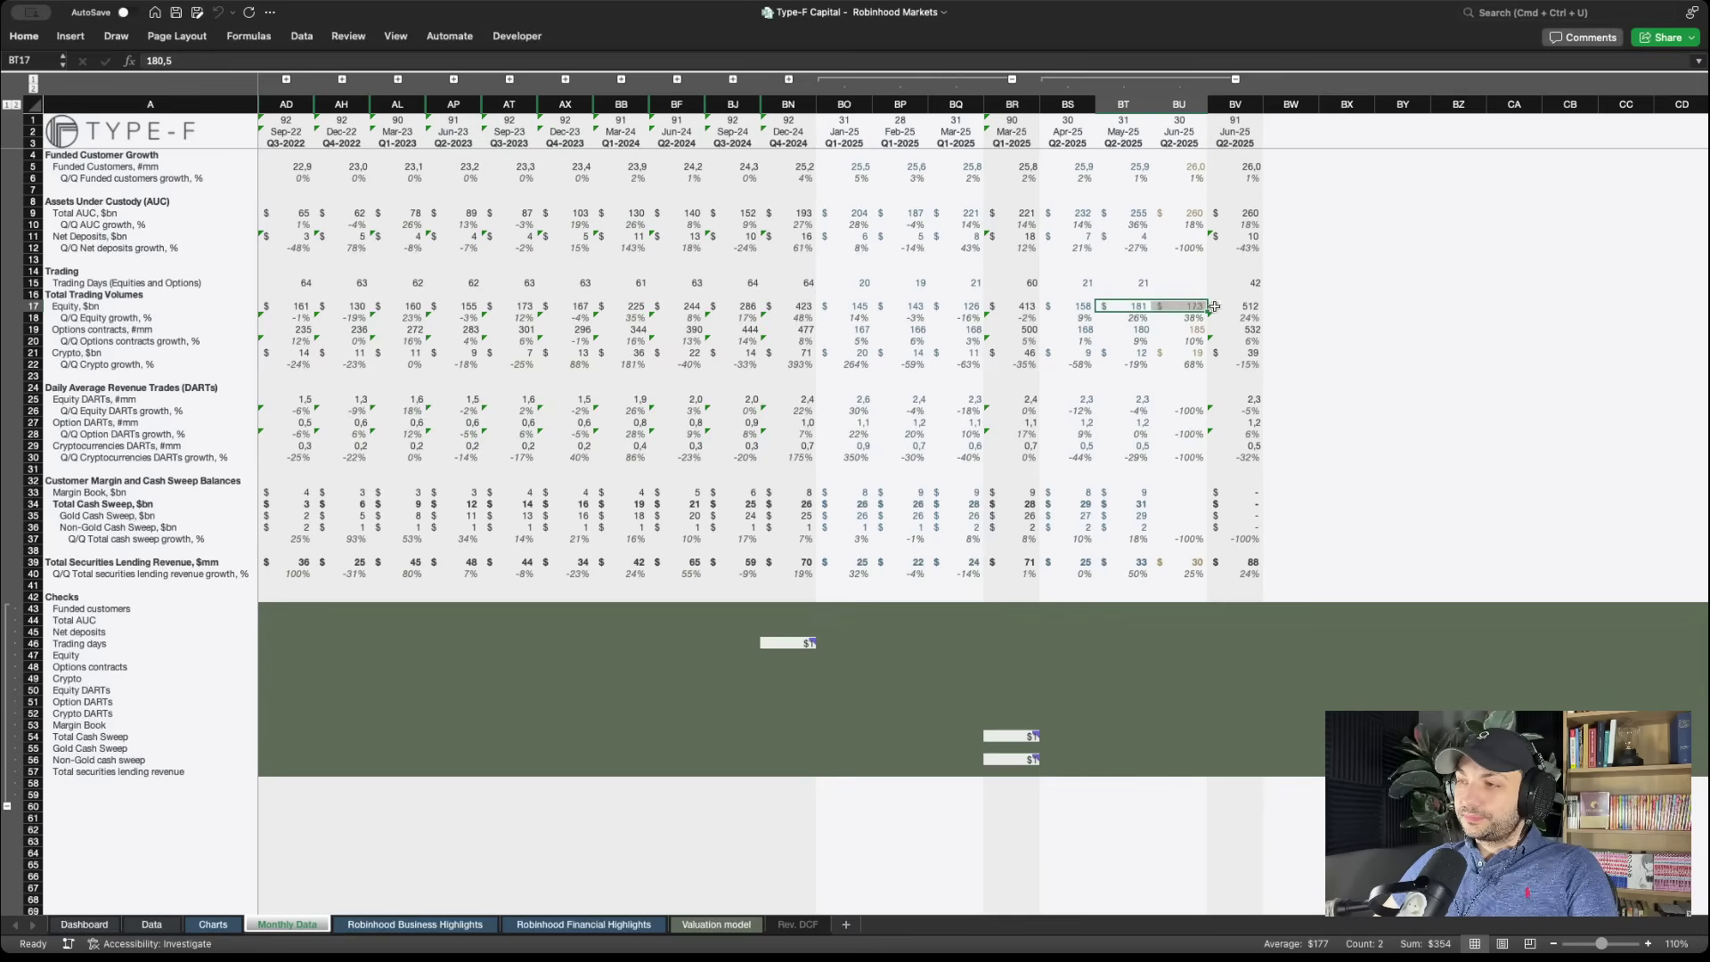
click(1185, 350)
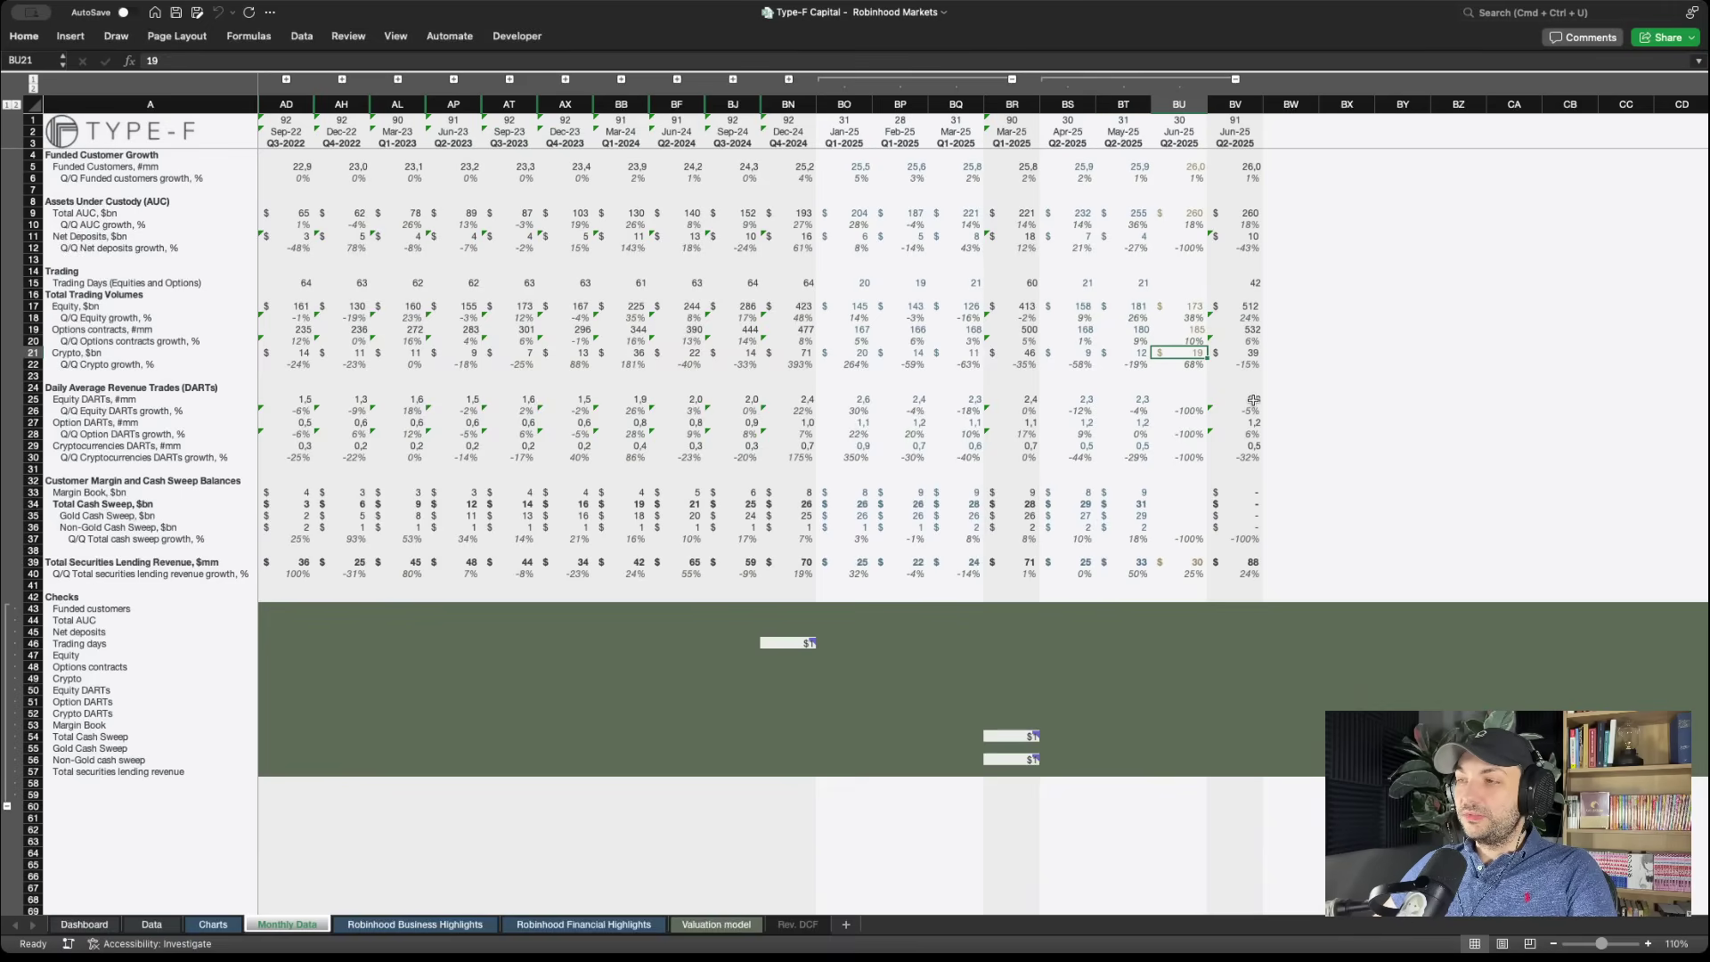
On the Data sheet, review the Q2-2025 Bitcoin, Ethereum and Dogecoin Coinmarketcap volumes and their growth formula
click(152, 924)
scroll(896, 620, down, 12)
scroll(936, 601, down, 15)
scroll(1016, 578, down, 12)
scroll(1015, 577, down, 8)
scroll(1015, 577, down, 6)
scroll(1013, 578, down, 8)
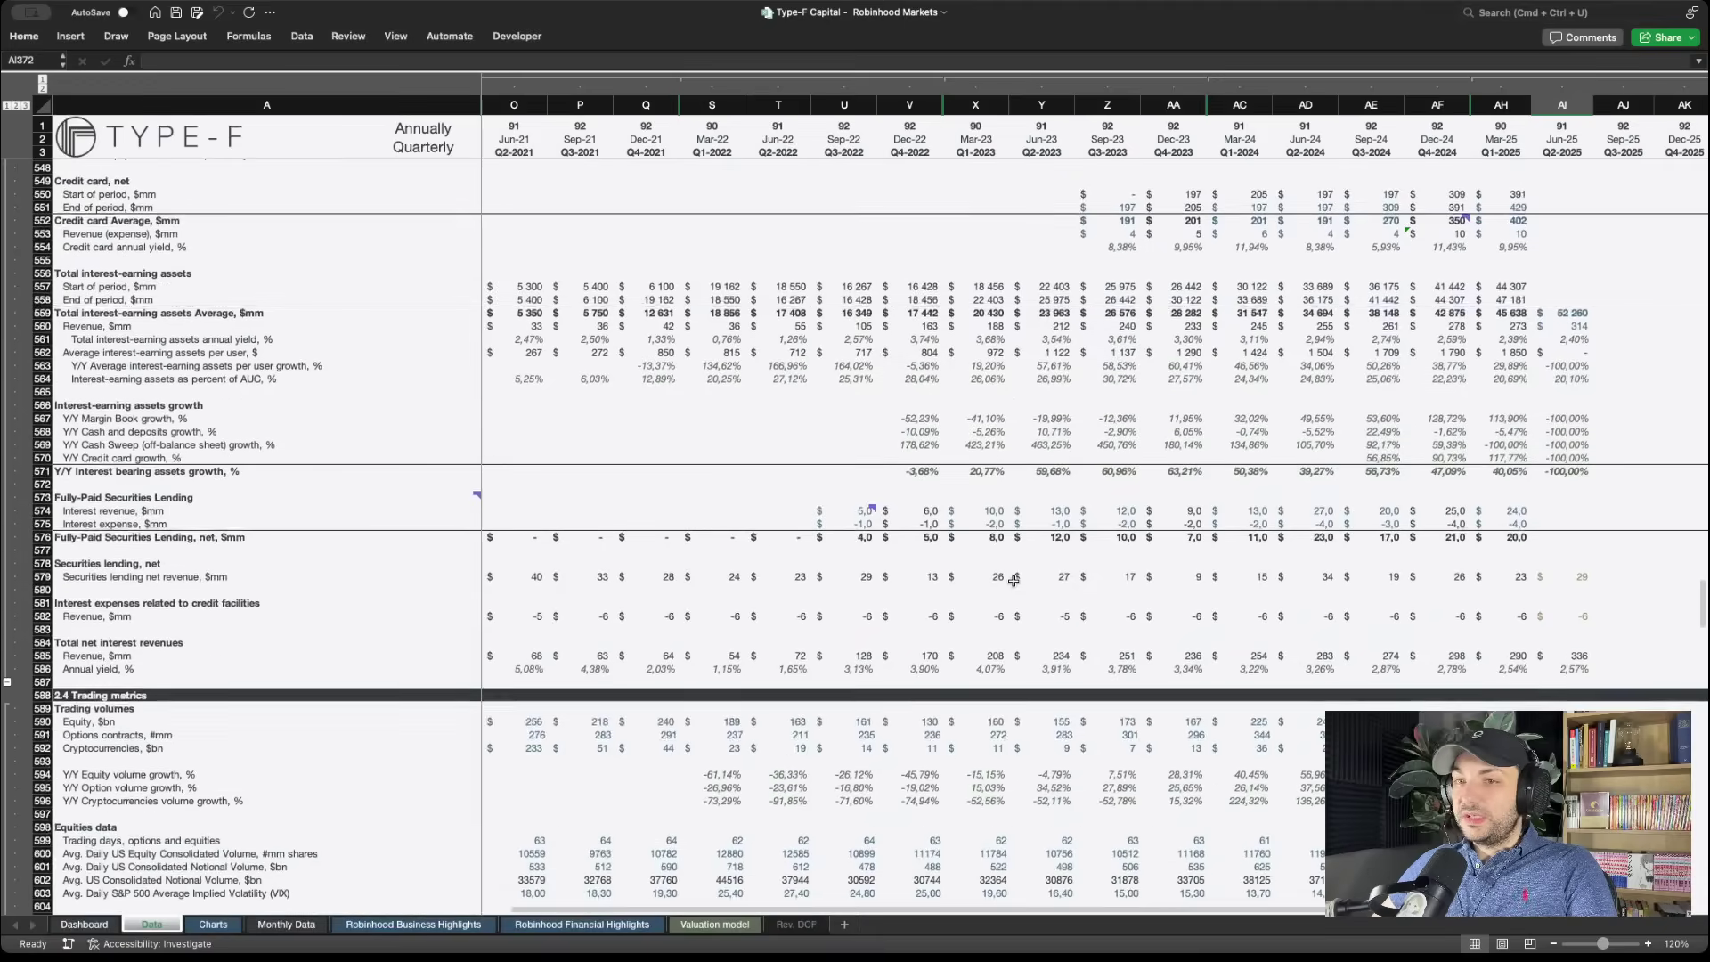
scroll(1013, 580, down, 8)
scroll(1014, 580, down, 2)
scroll(1014, 581, down, 5)
scroll(1013, 579, down, 5)
scroll(1014, 580, down, 8)
scroll(1013, 579, down, 1)
scroll(1013, 580, up, 8)
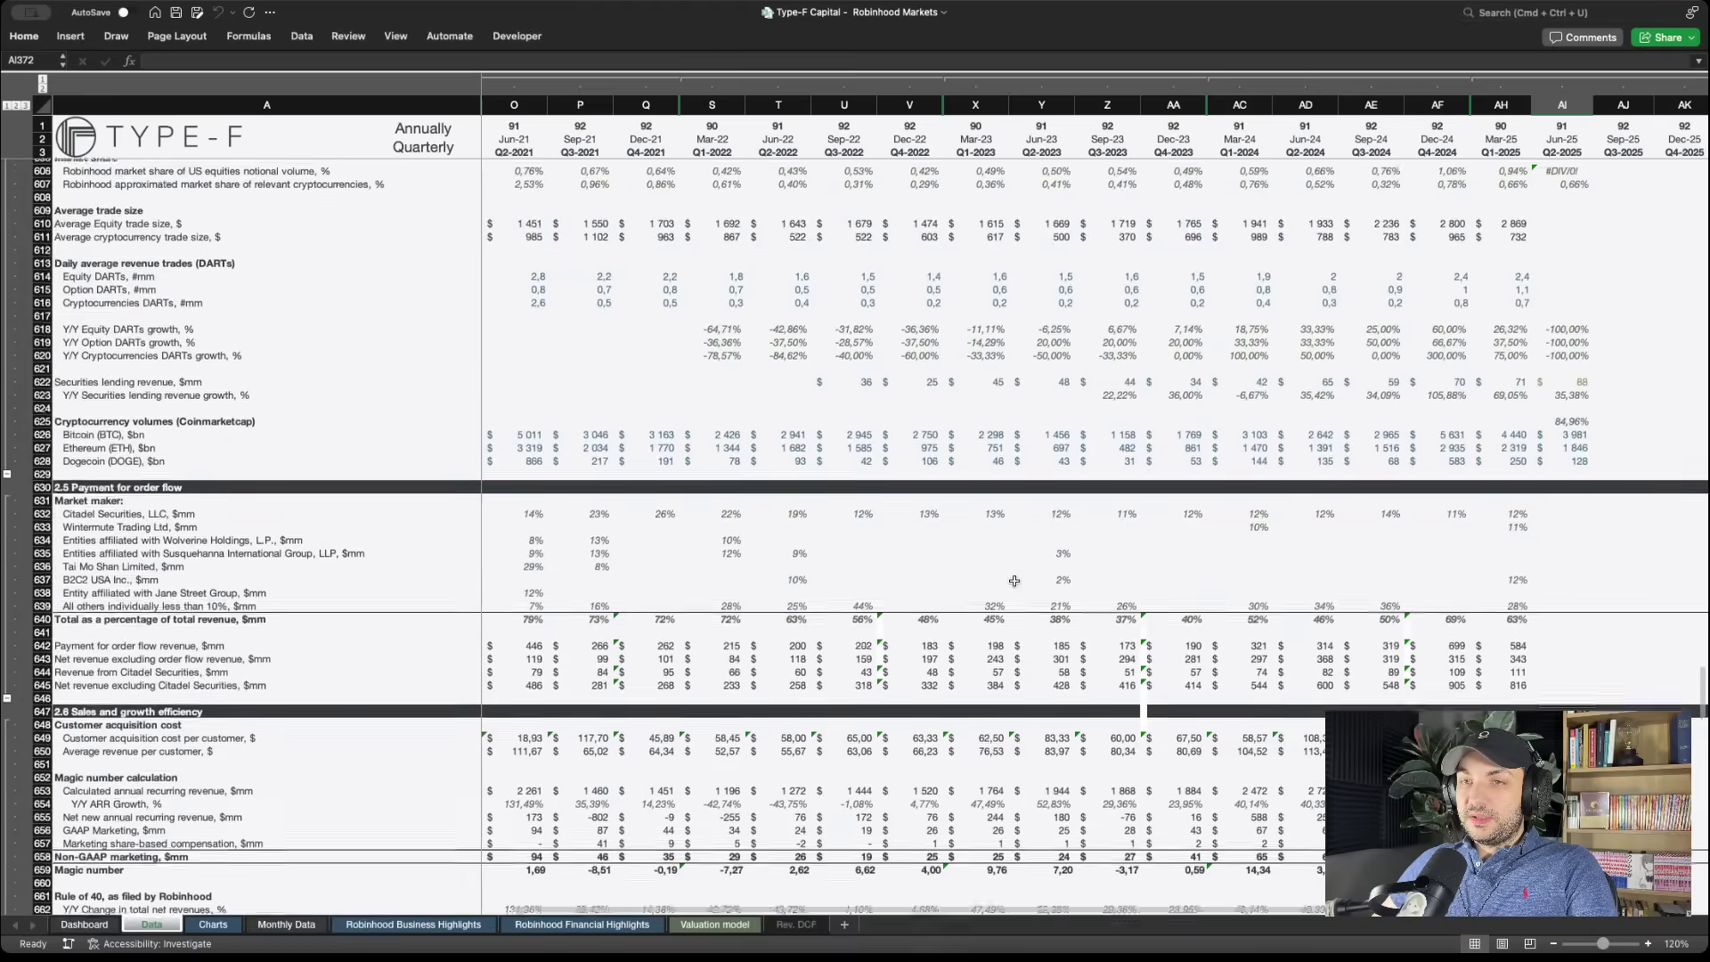
scroll(1013, 580, up, 7)
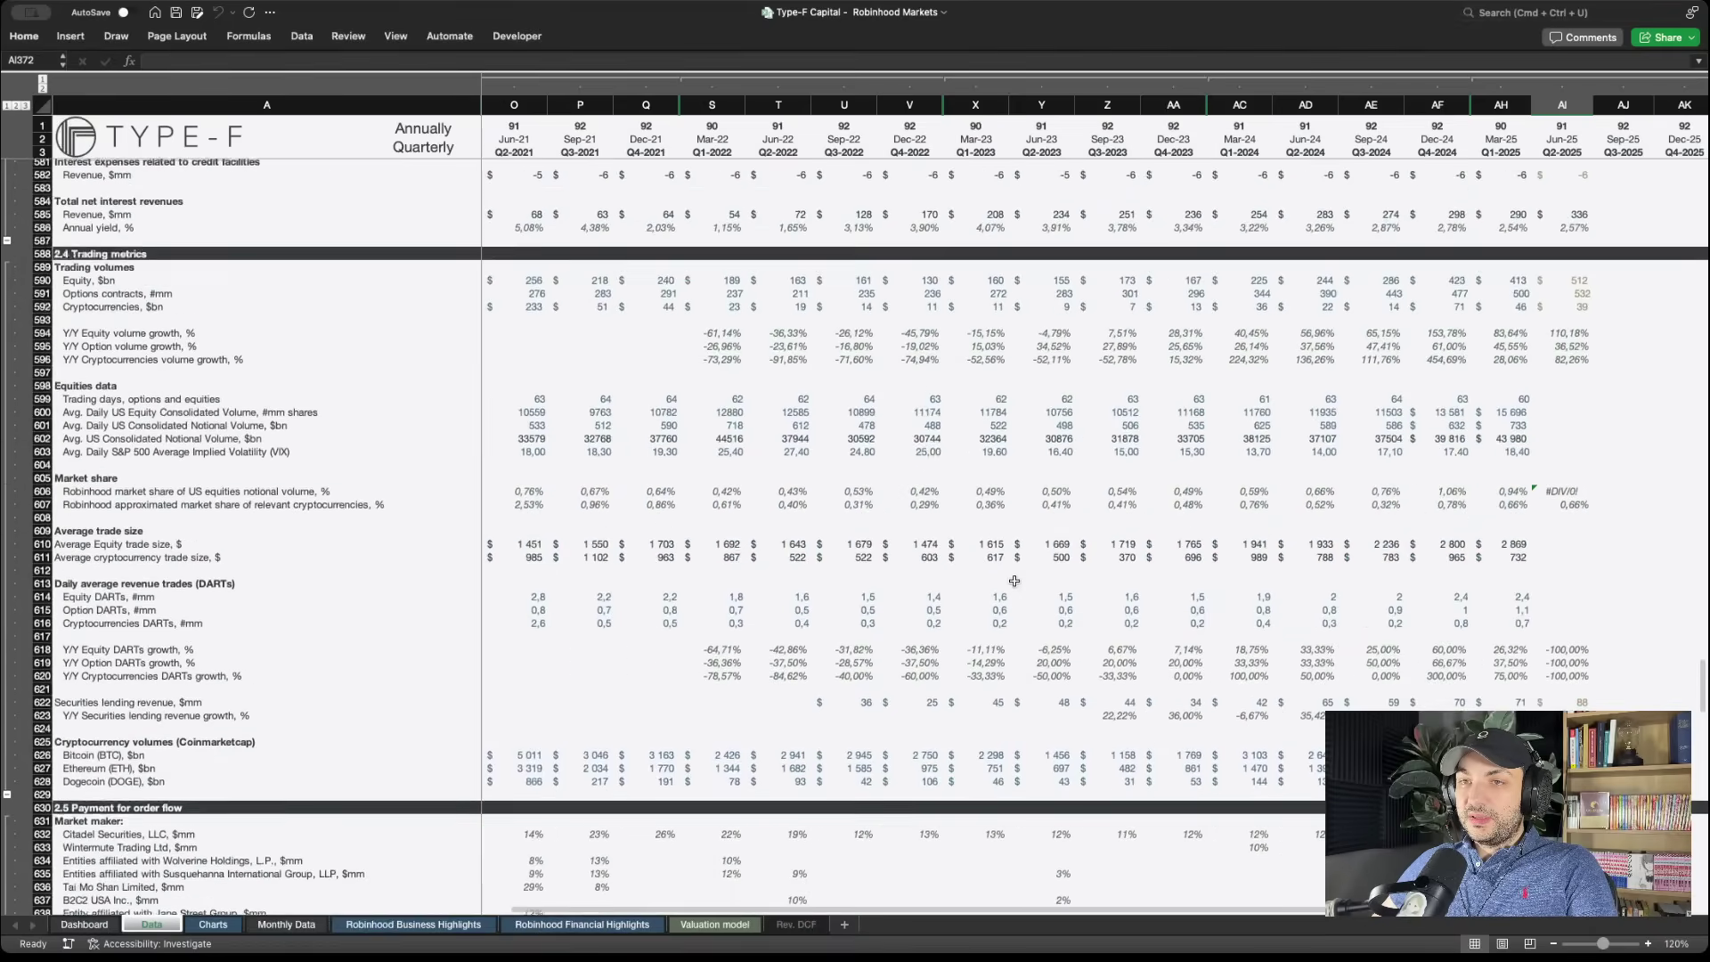
click(128, 743)
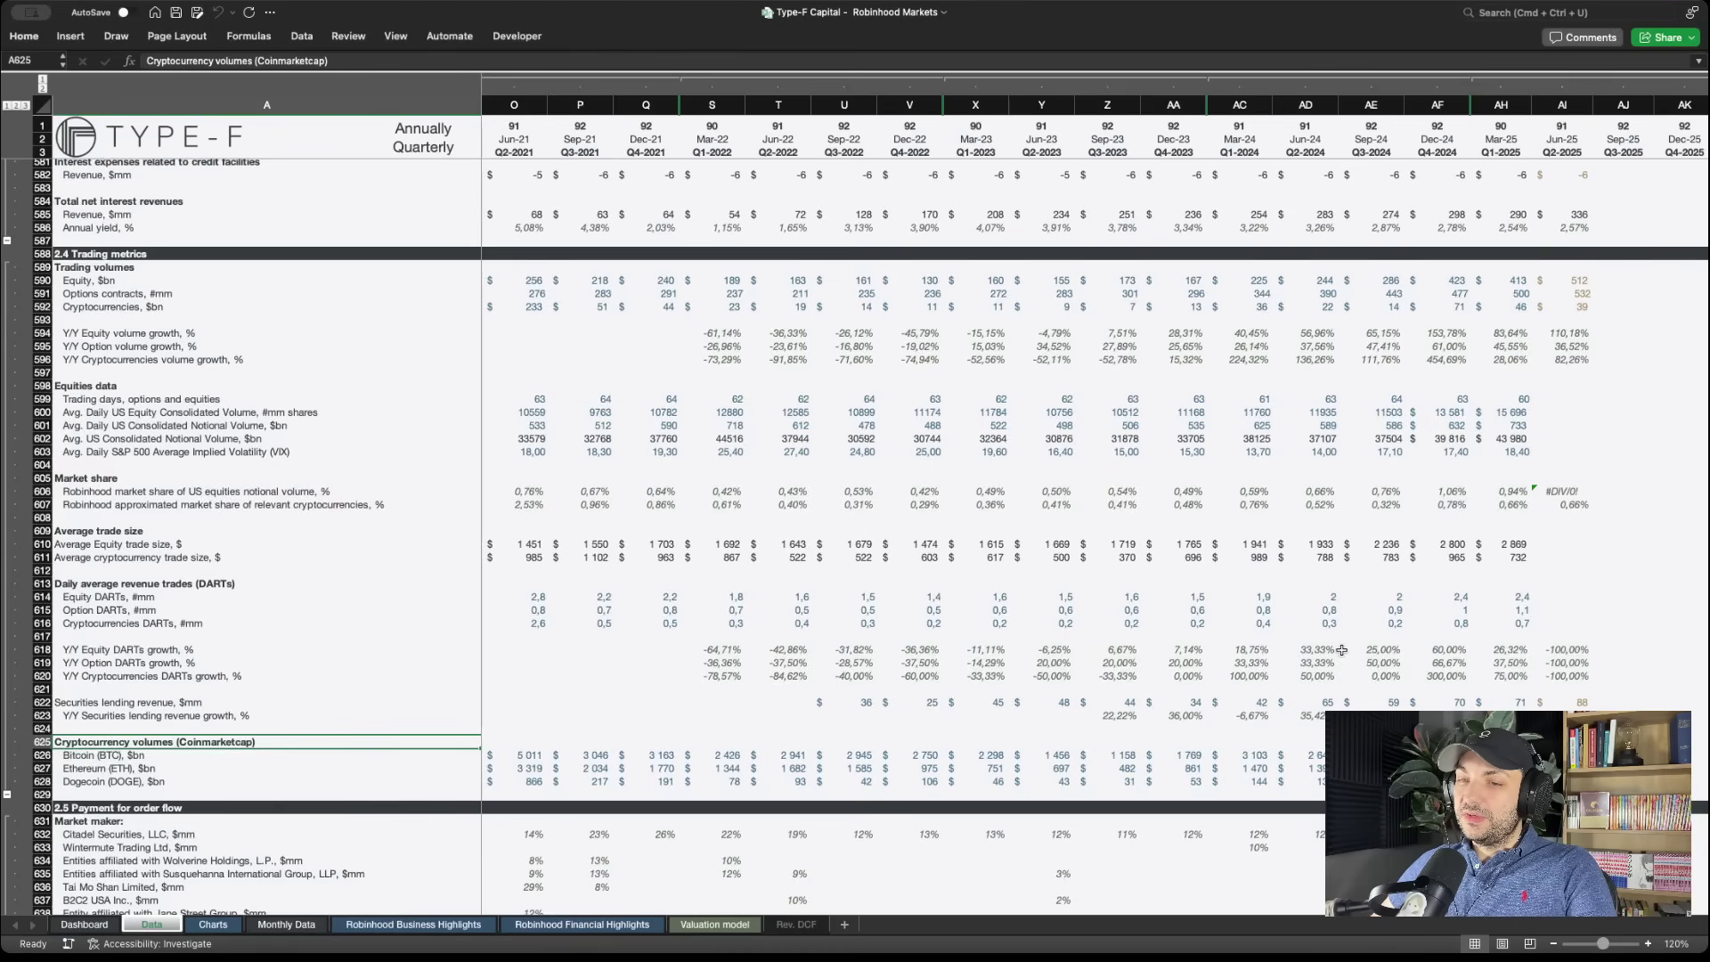
drag(229, 756, 230, 783)
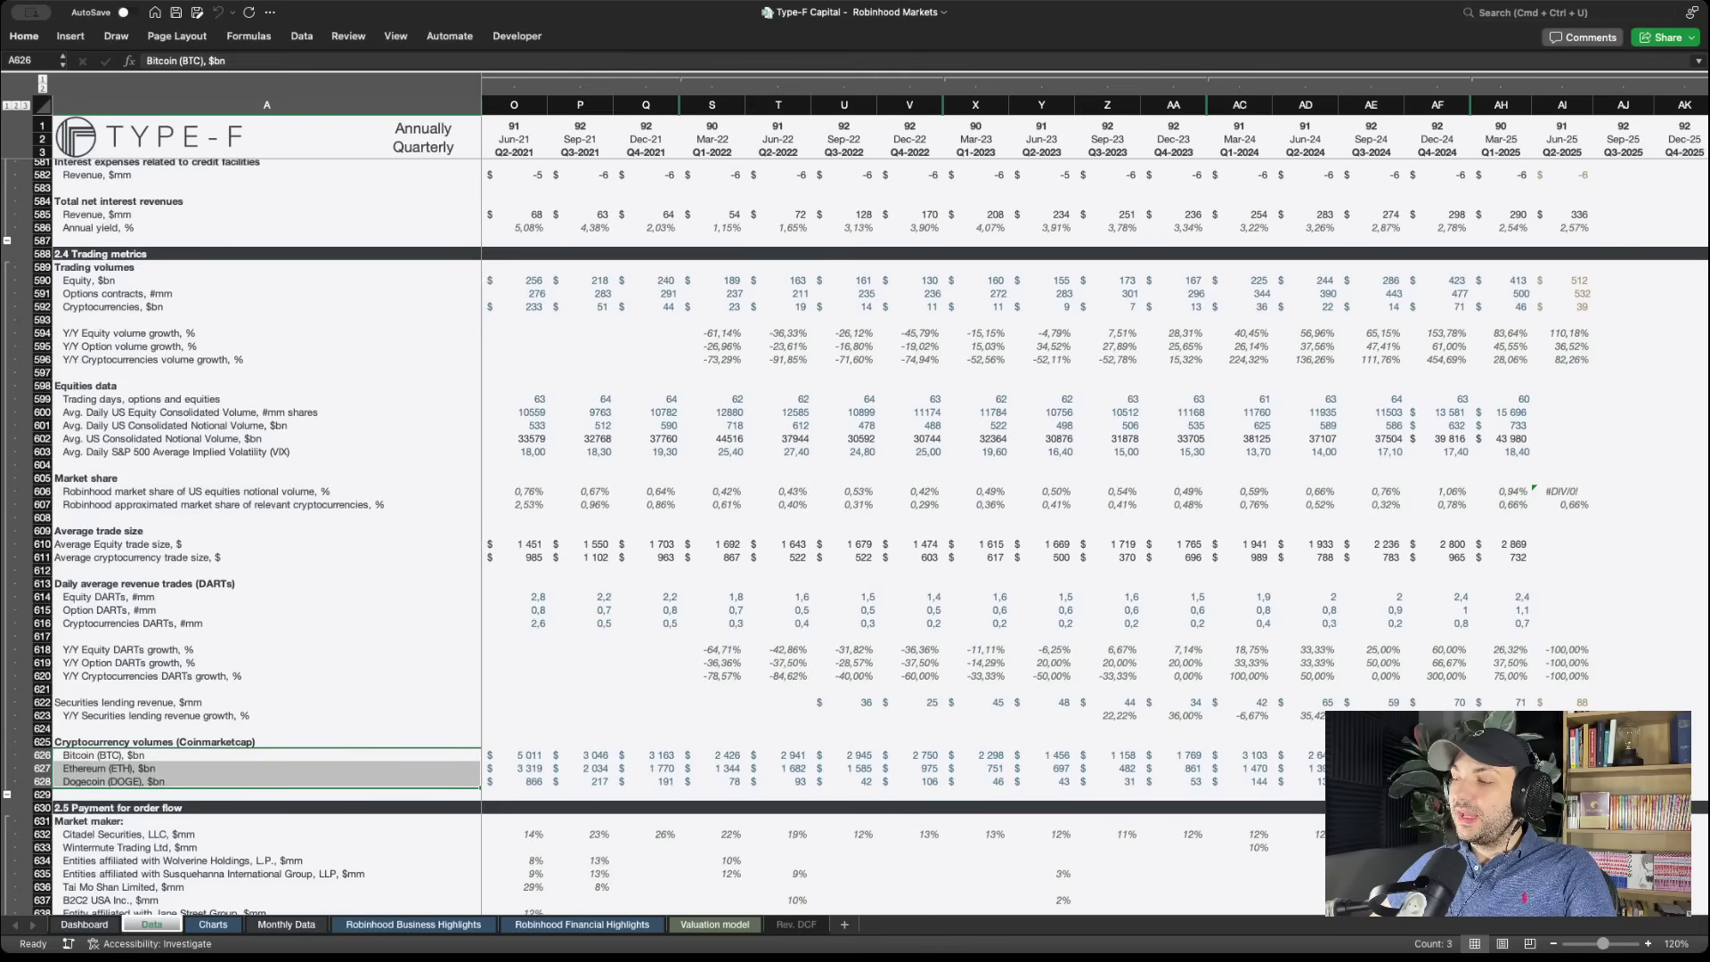
drag(1562, 755, 1562, 781)
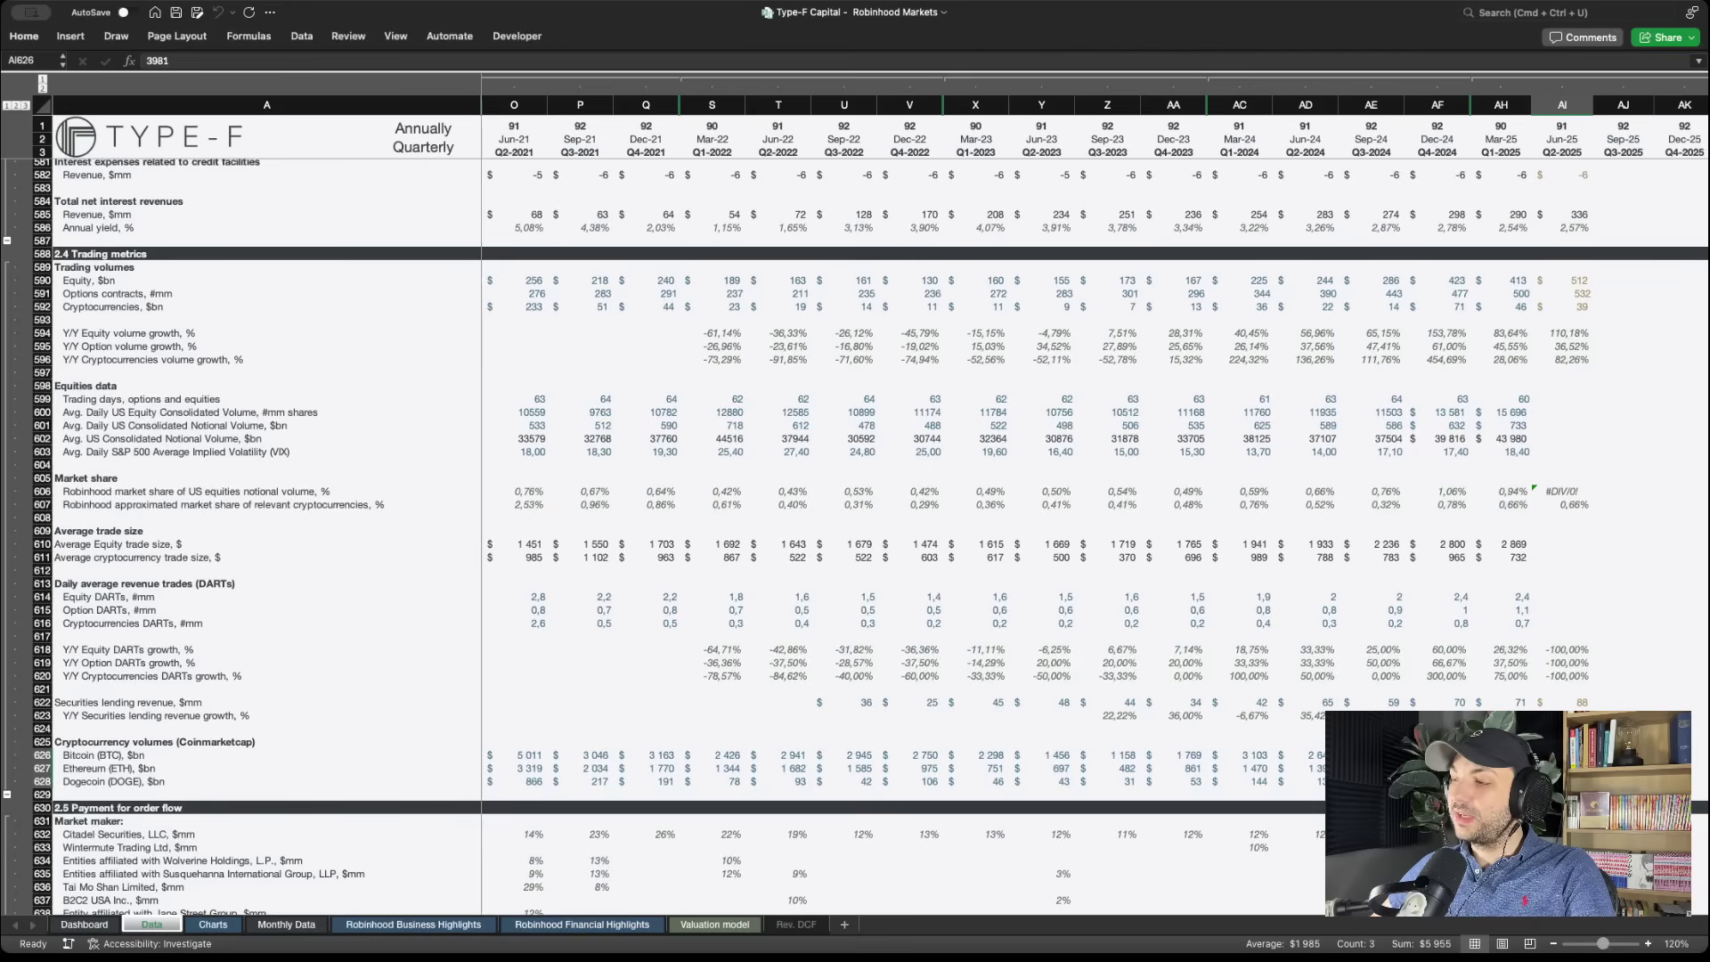
key(Up)
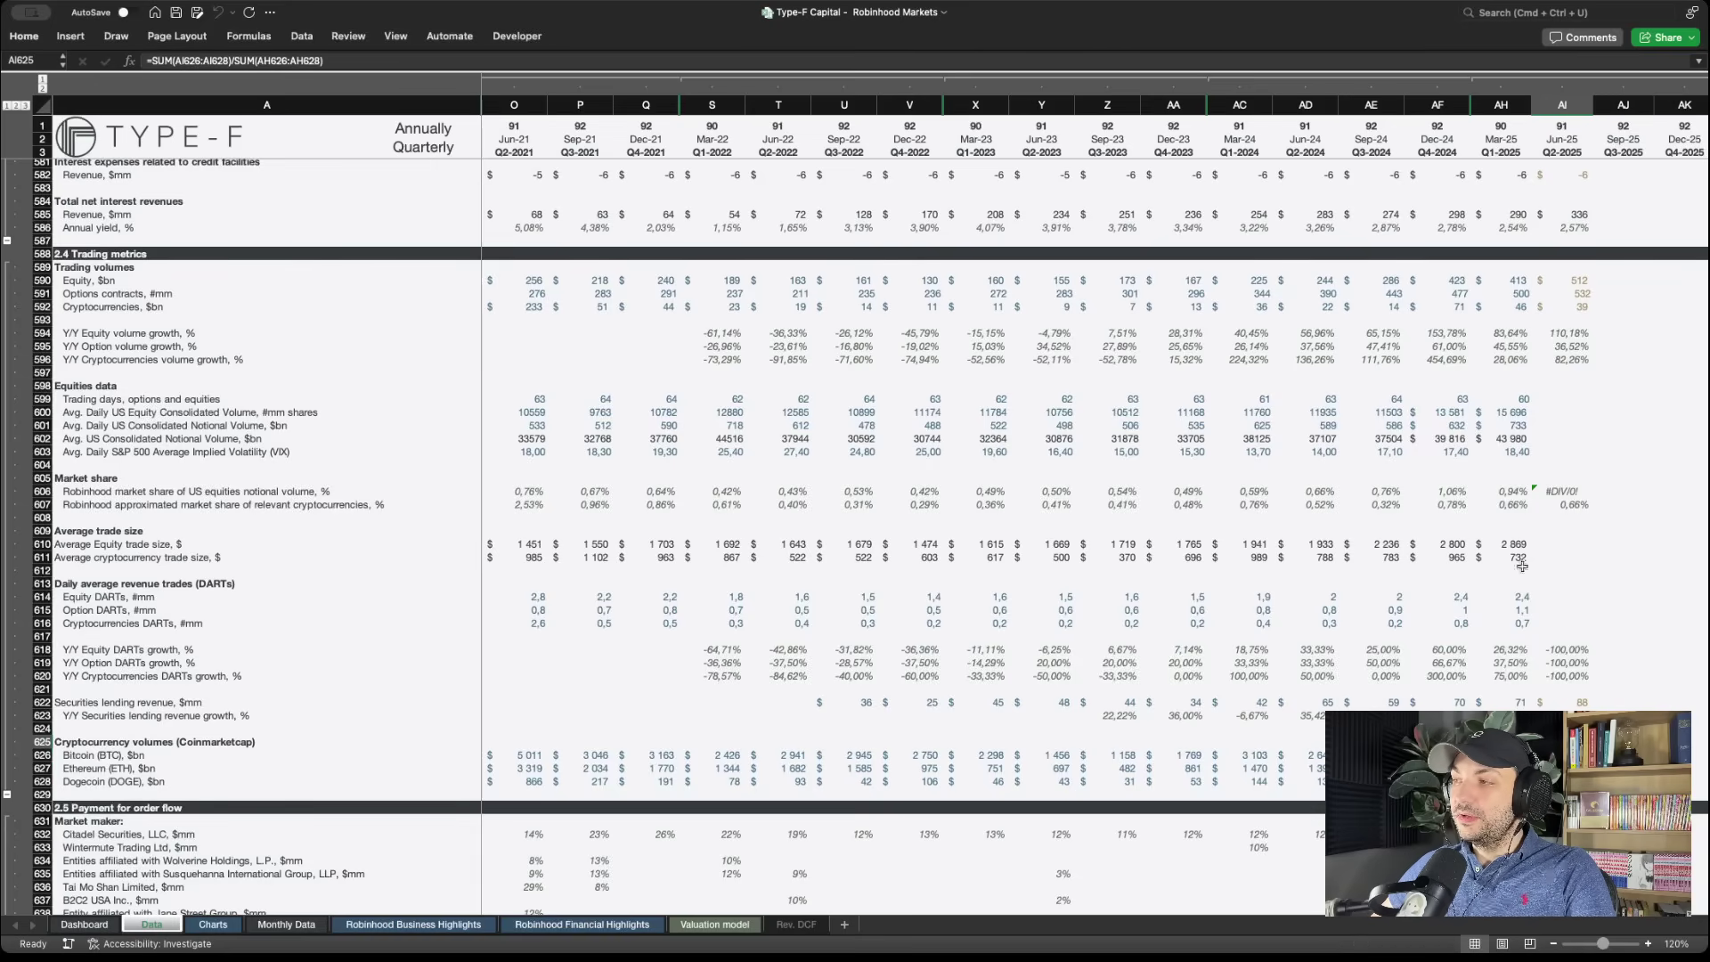
Edit the Q2-2025 cryptocurrency volume in AI592 to =AH592*0,85, 85% of Q1-2025
click(1576, 307)
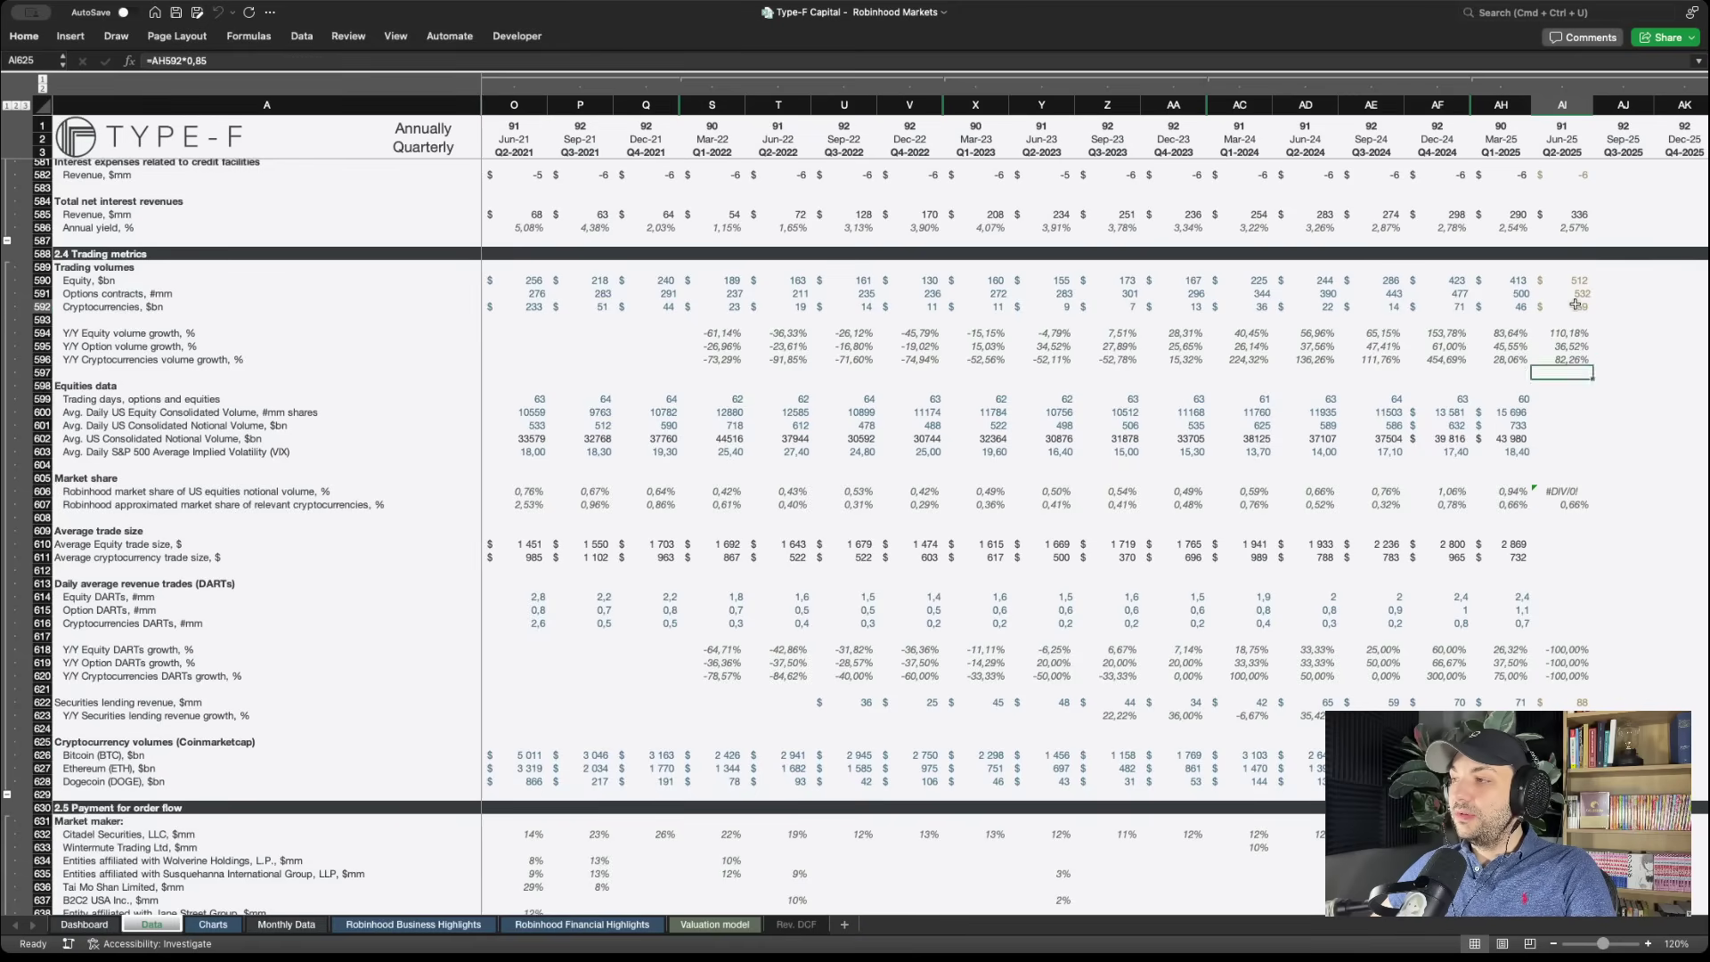
text(=)
click(1509, 308)
text(*0,85)
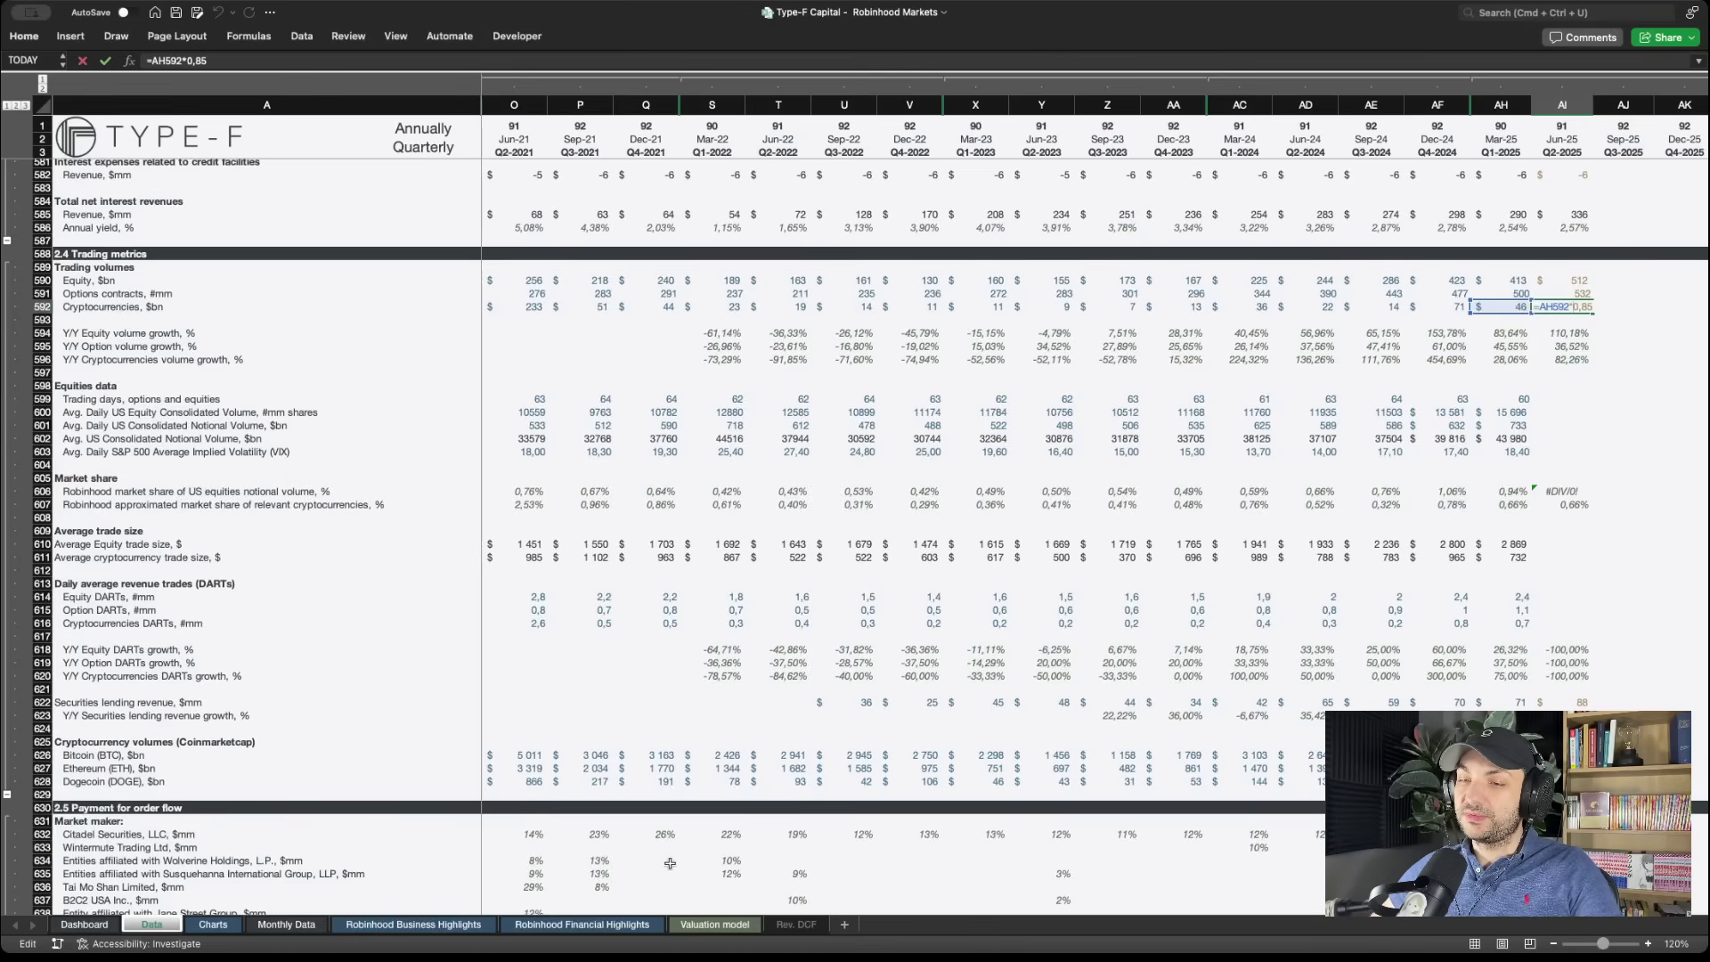
Commit the crypto volume formula and chart Cryptocurrencies yield, briefly checking the Data sheet
key(Return)
click(213, 923)
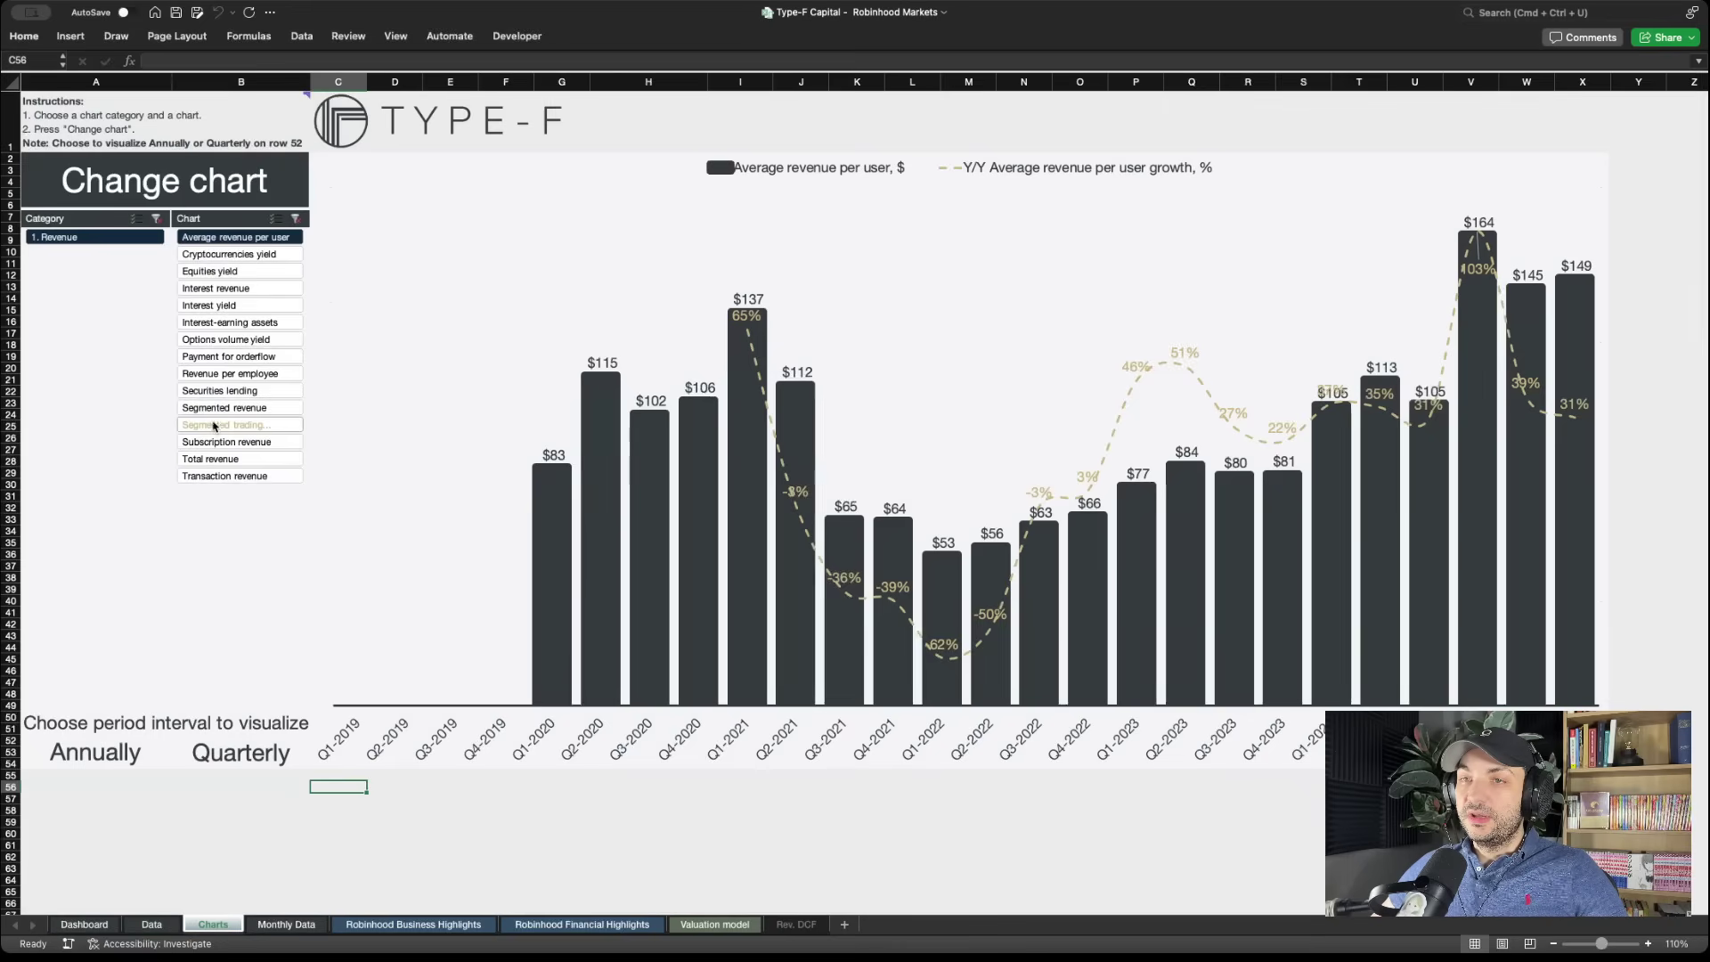
click(229, 253)
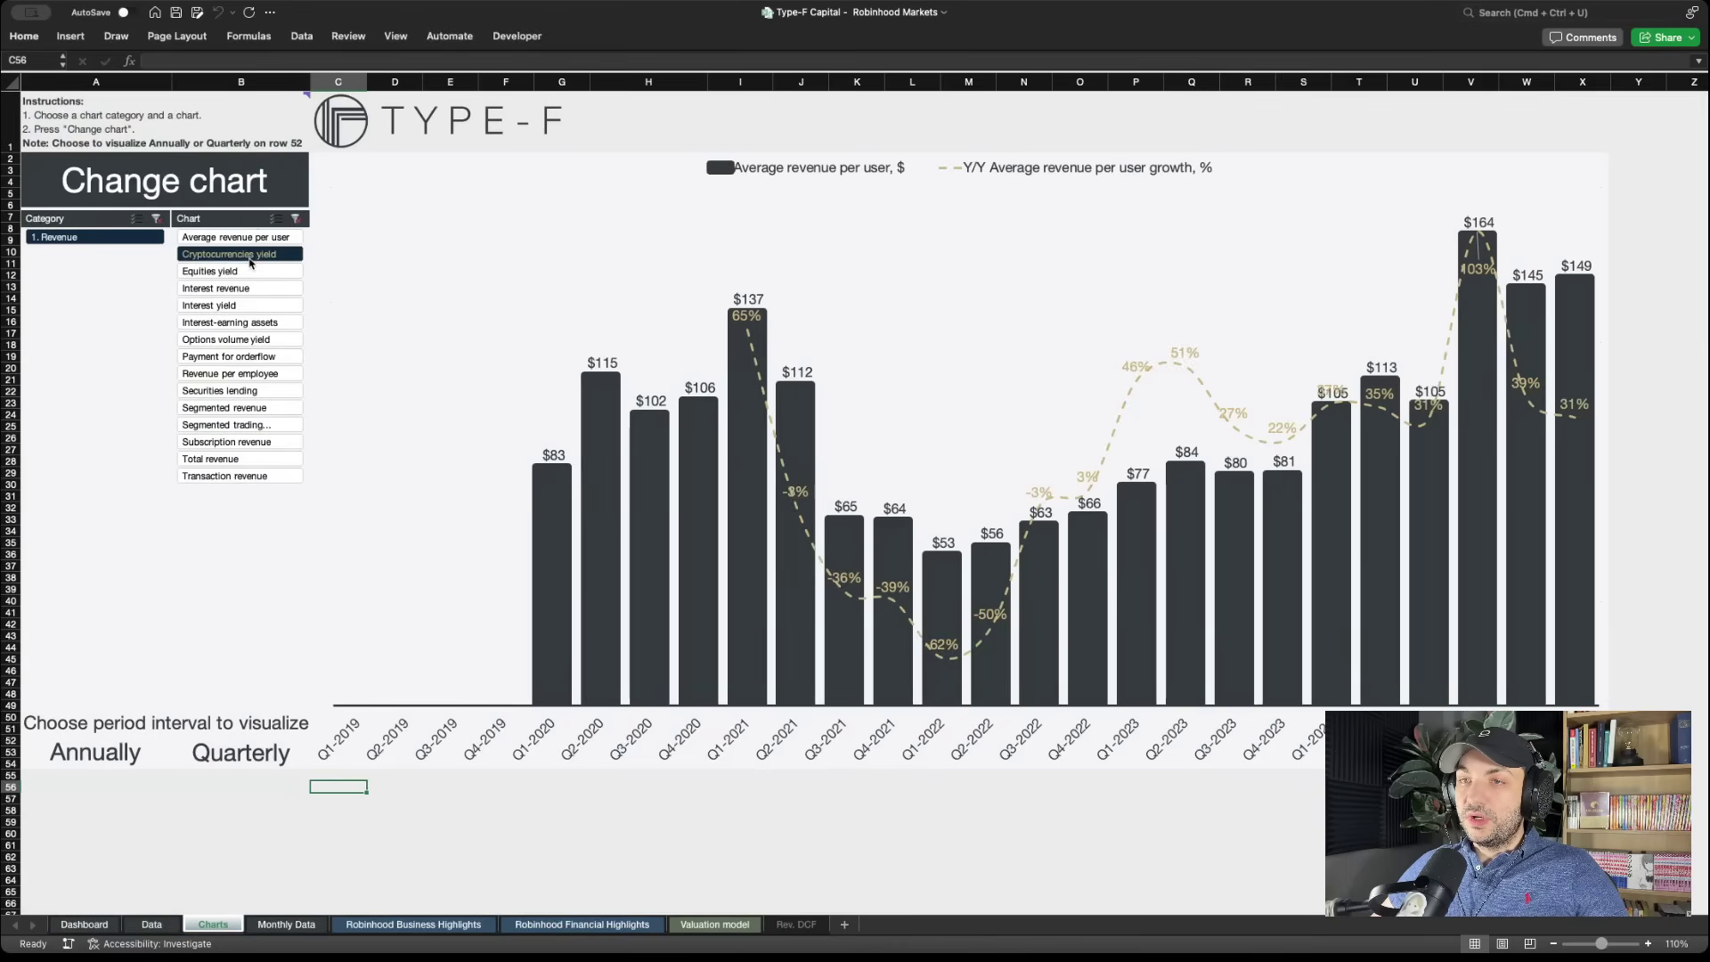
click(250, 191)
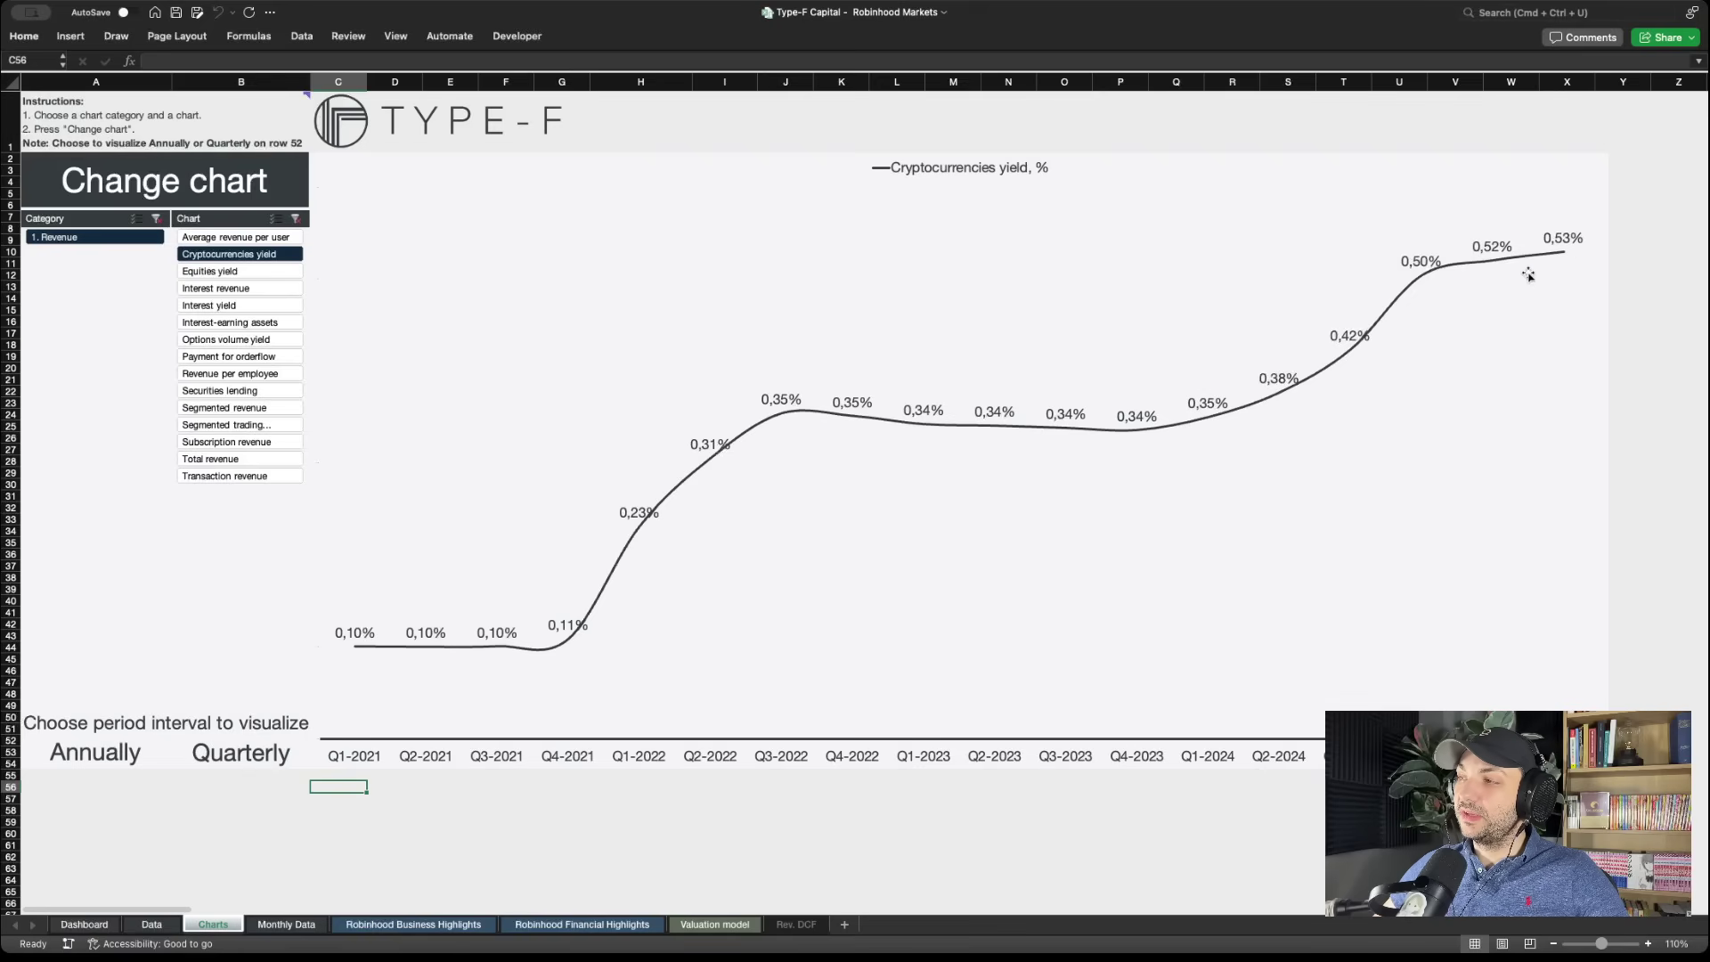
click(152, 925)
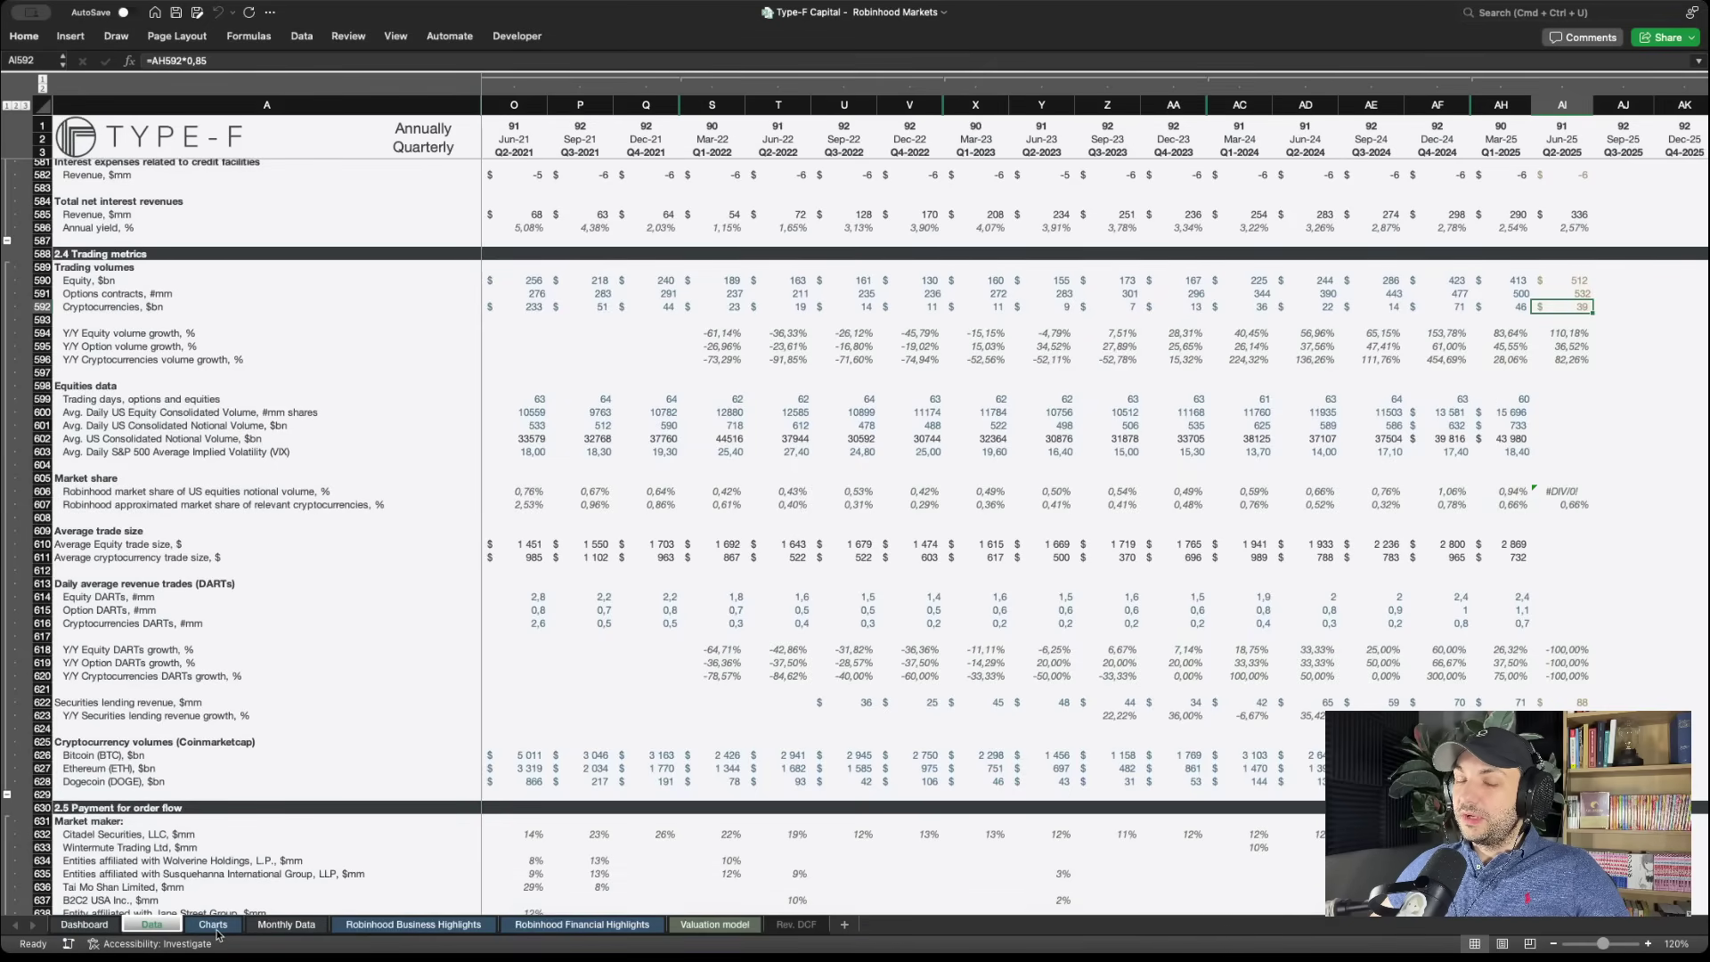
click(214, 925)
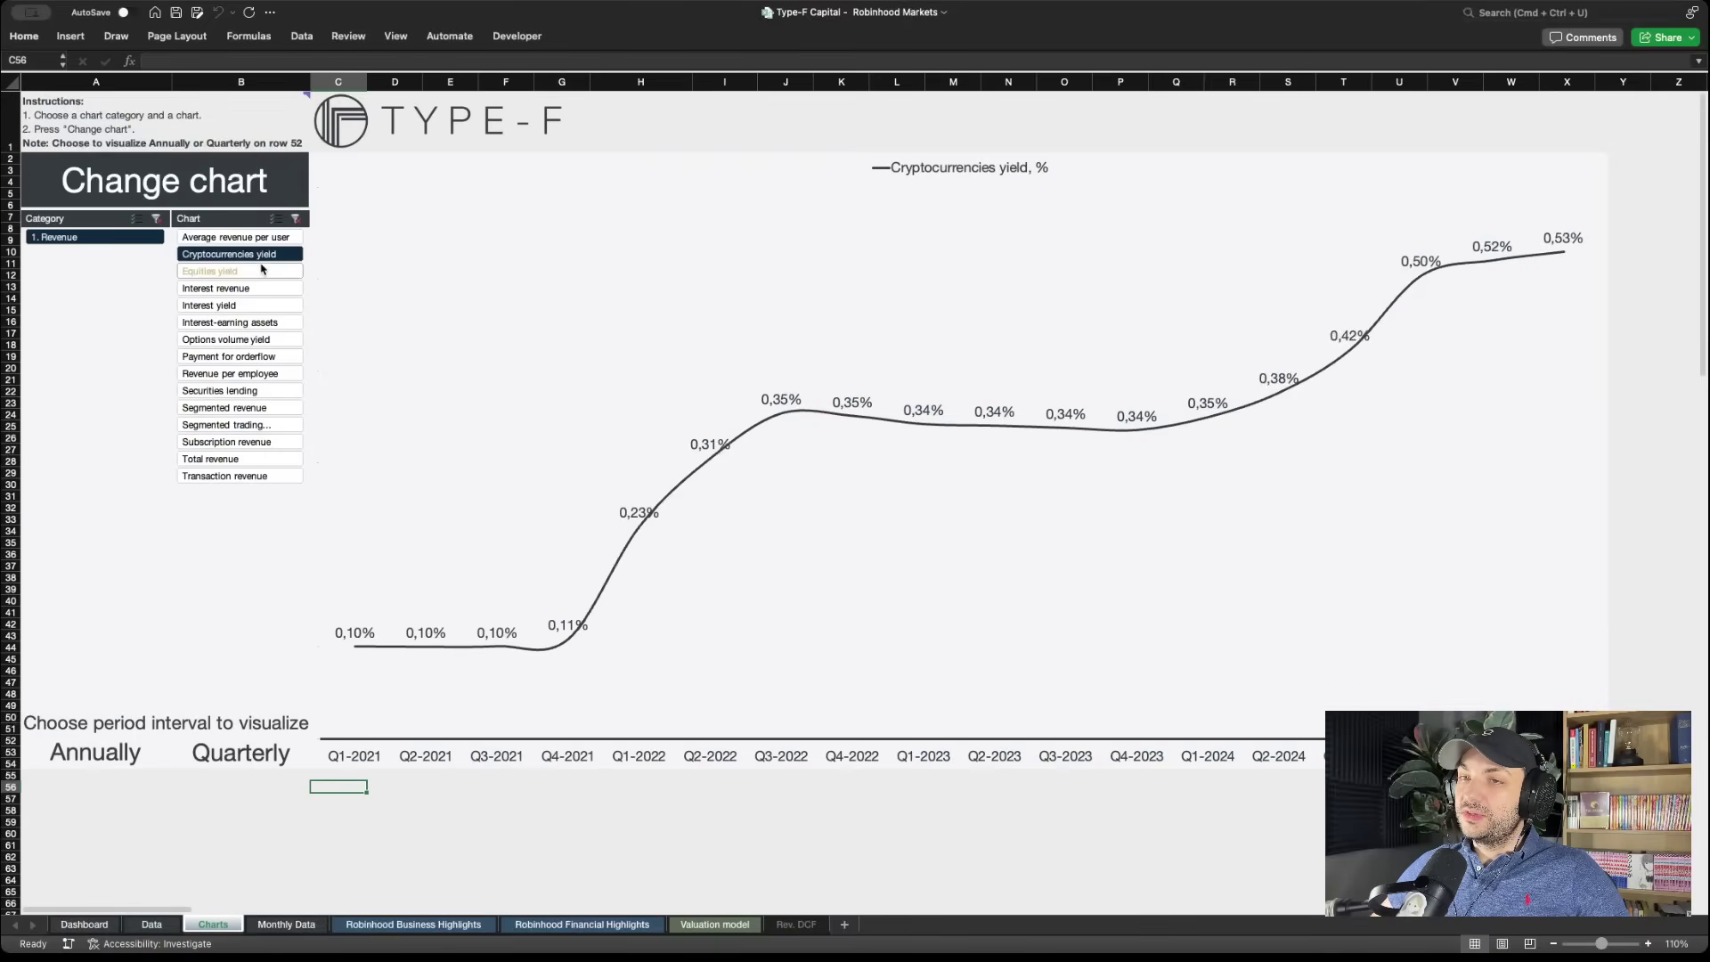
Step the chart through Equities yield, Options volume yield and Transaction revenue
click(267, 187)
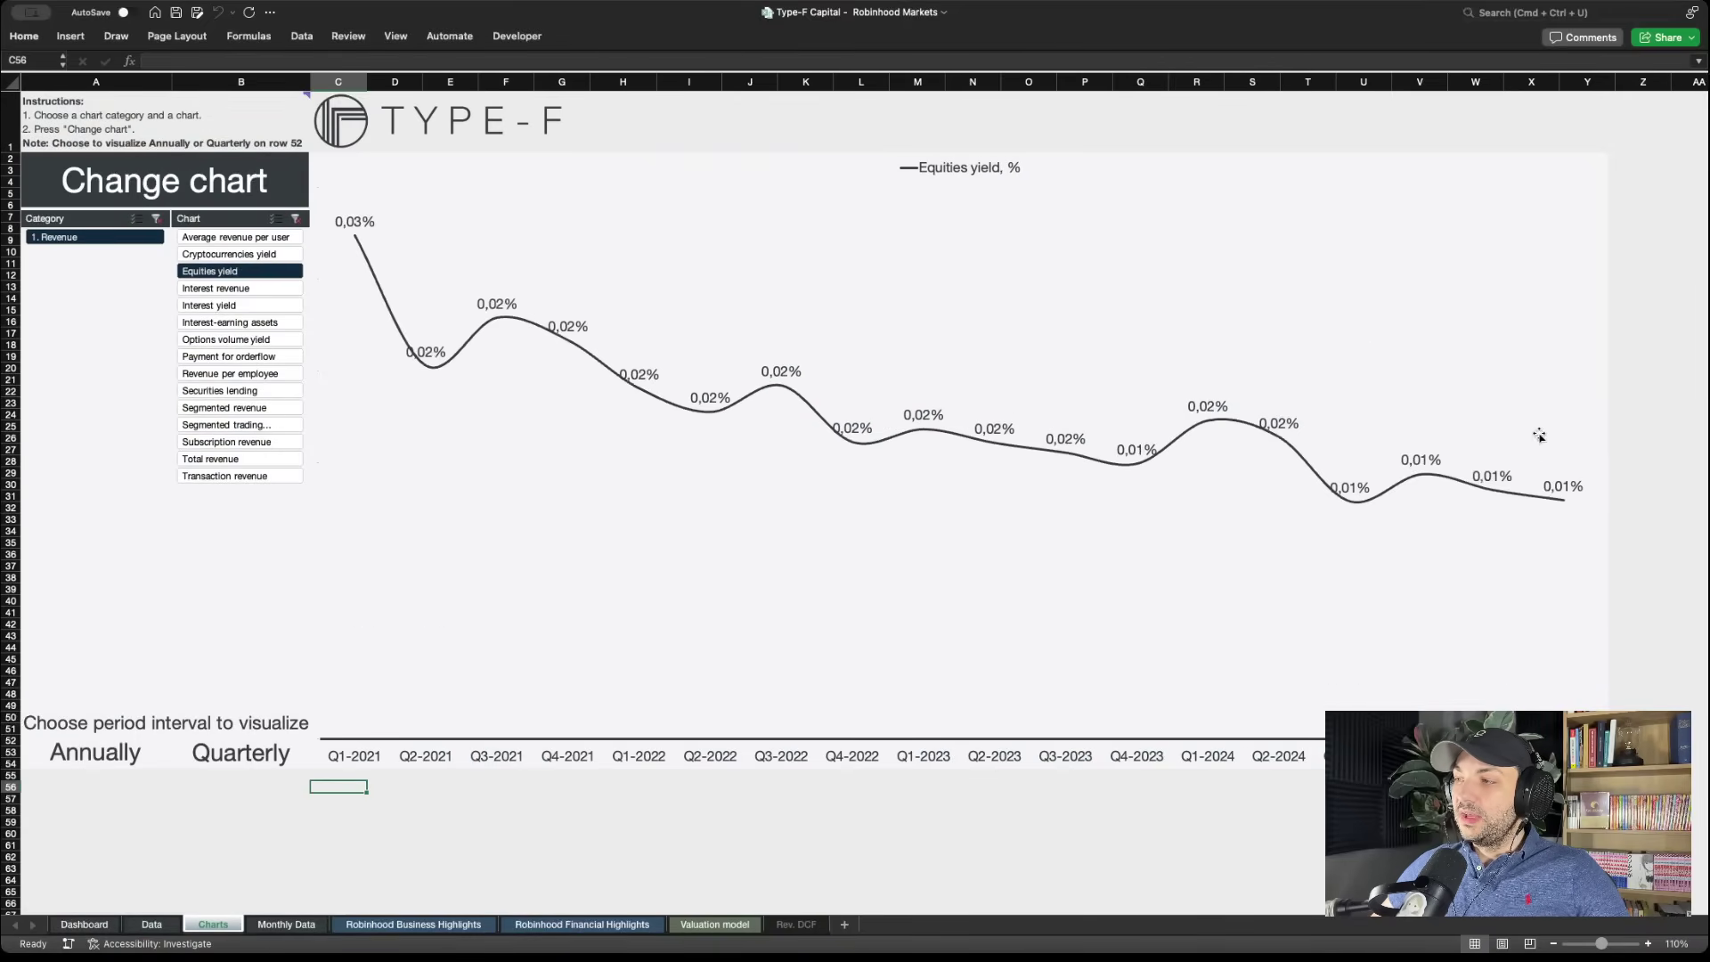
click(285, 339)
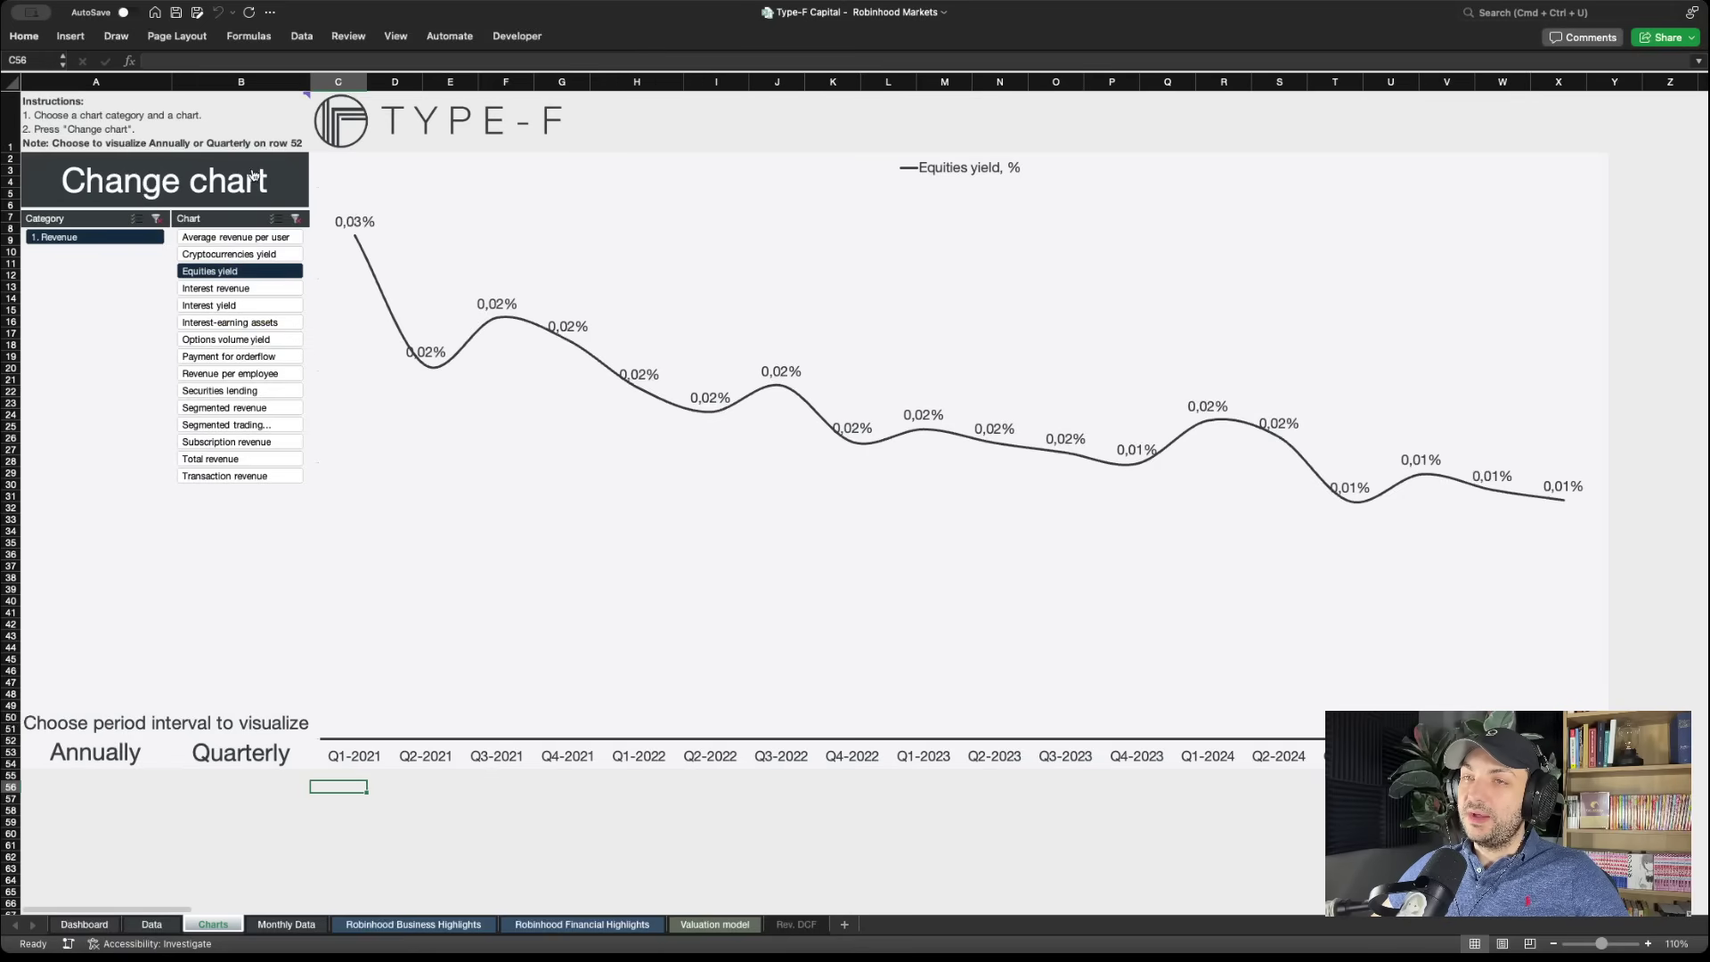
click(234, 475)
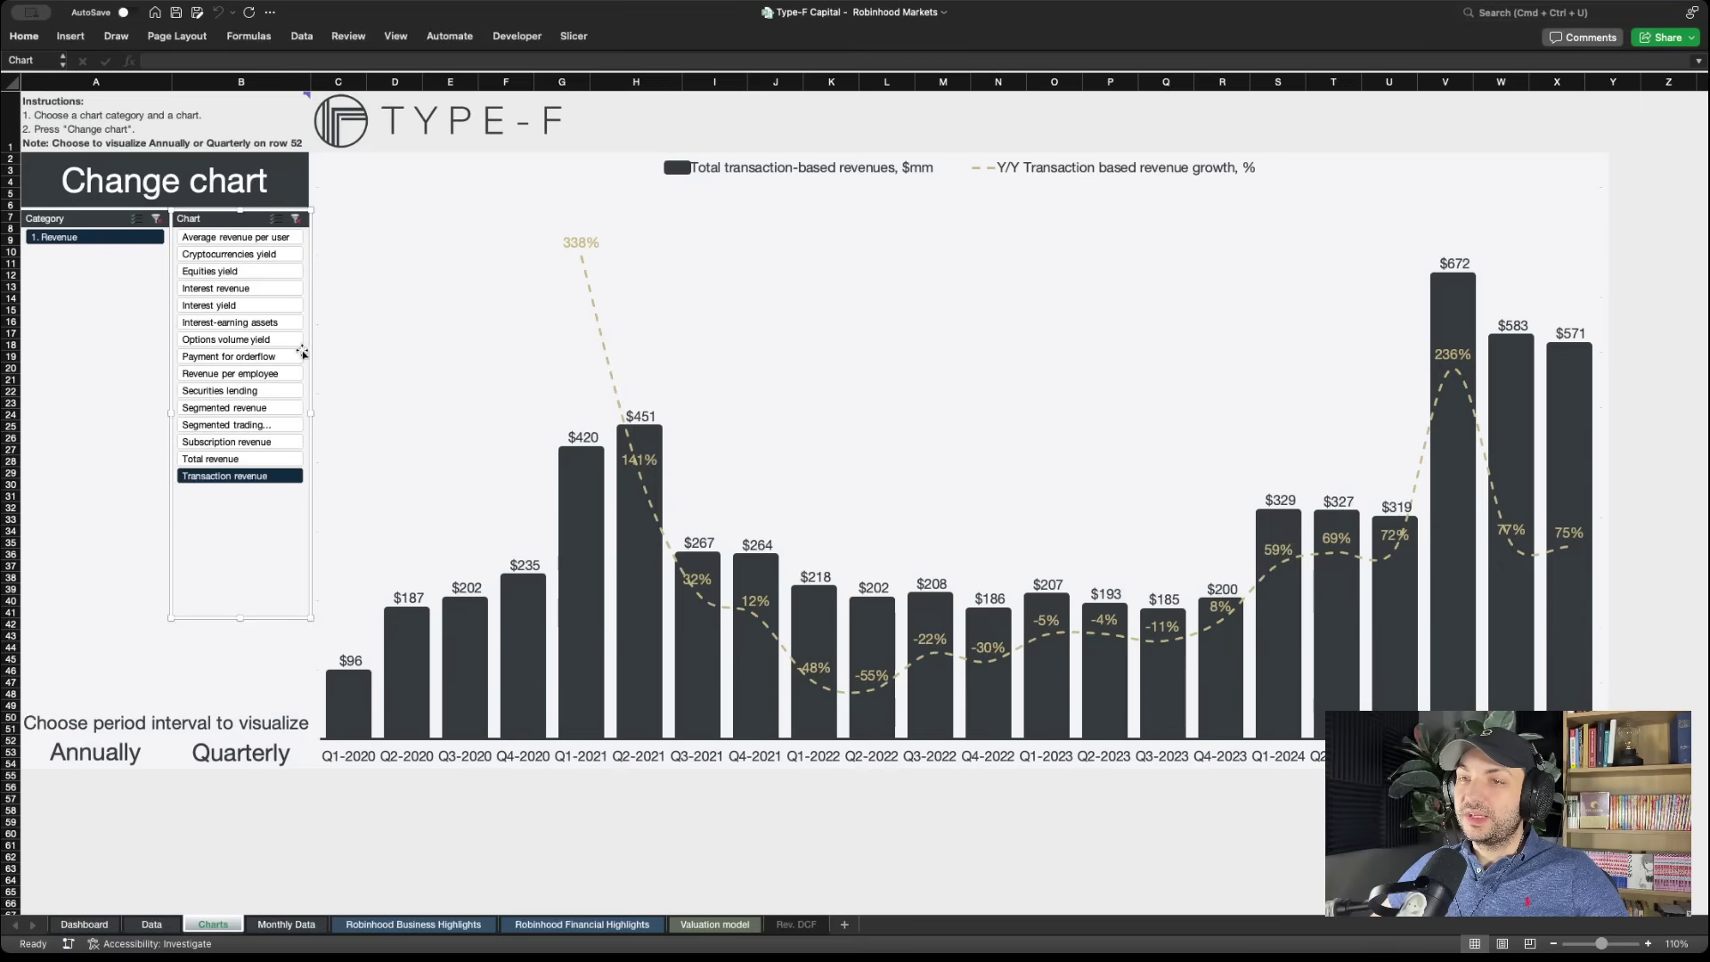
Show the segmented trading revenue chart before returning to the Data sheet
click(226, 424)
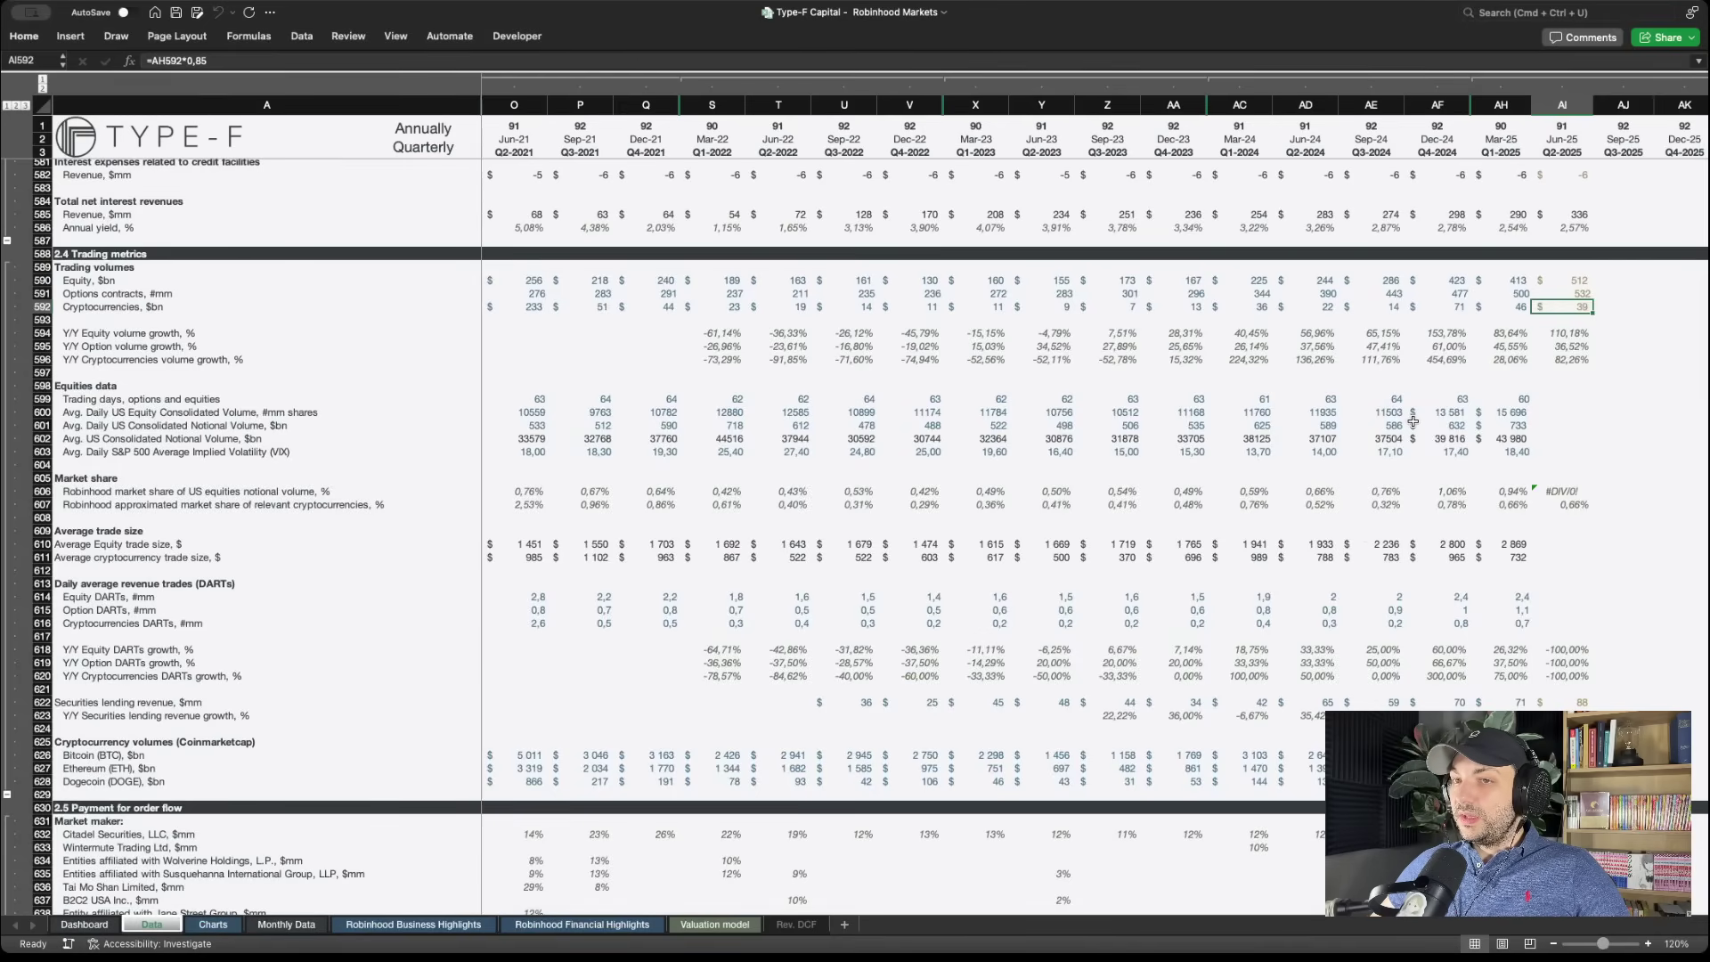
click(1587, 281)
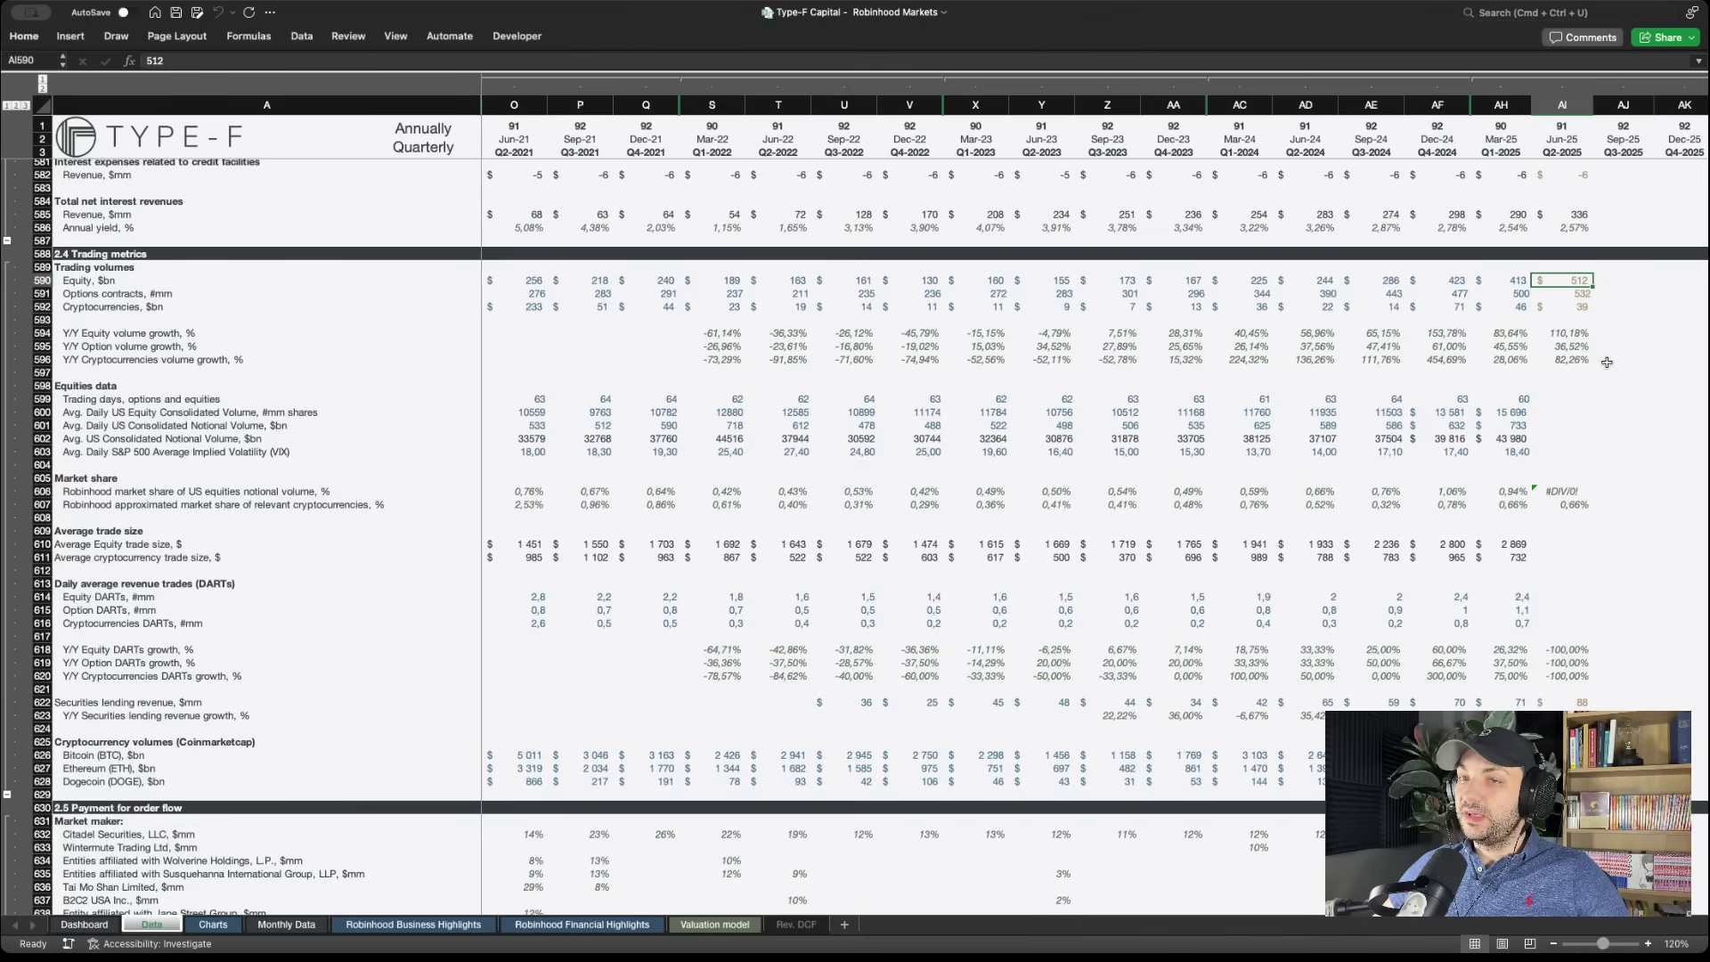
click(1580, 295)
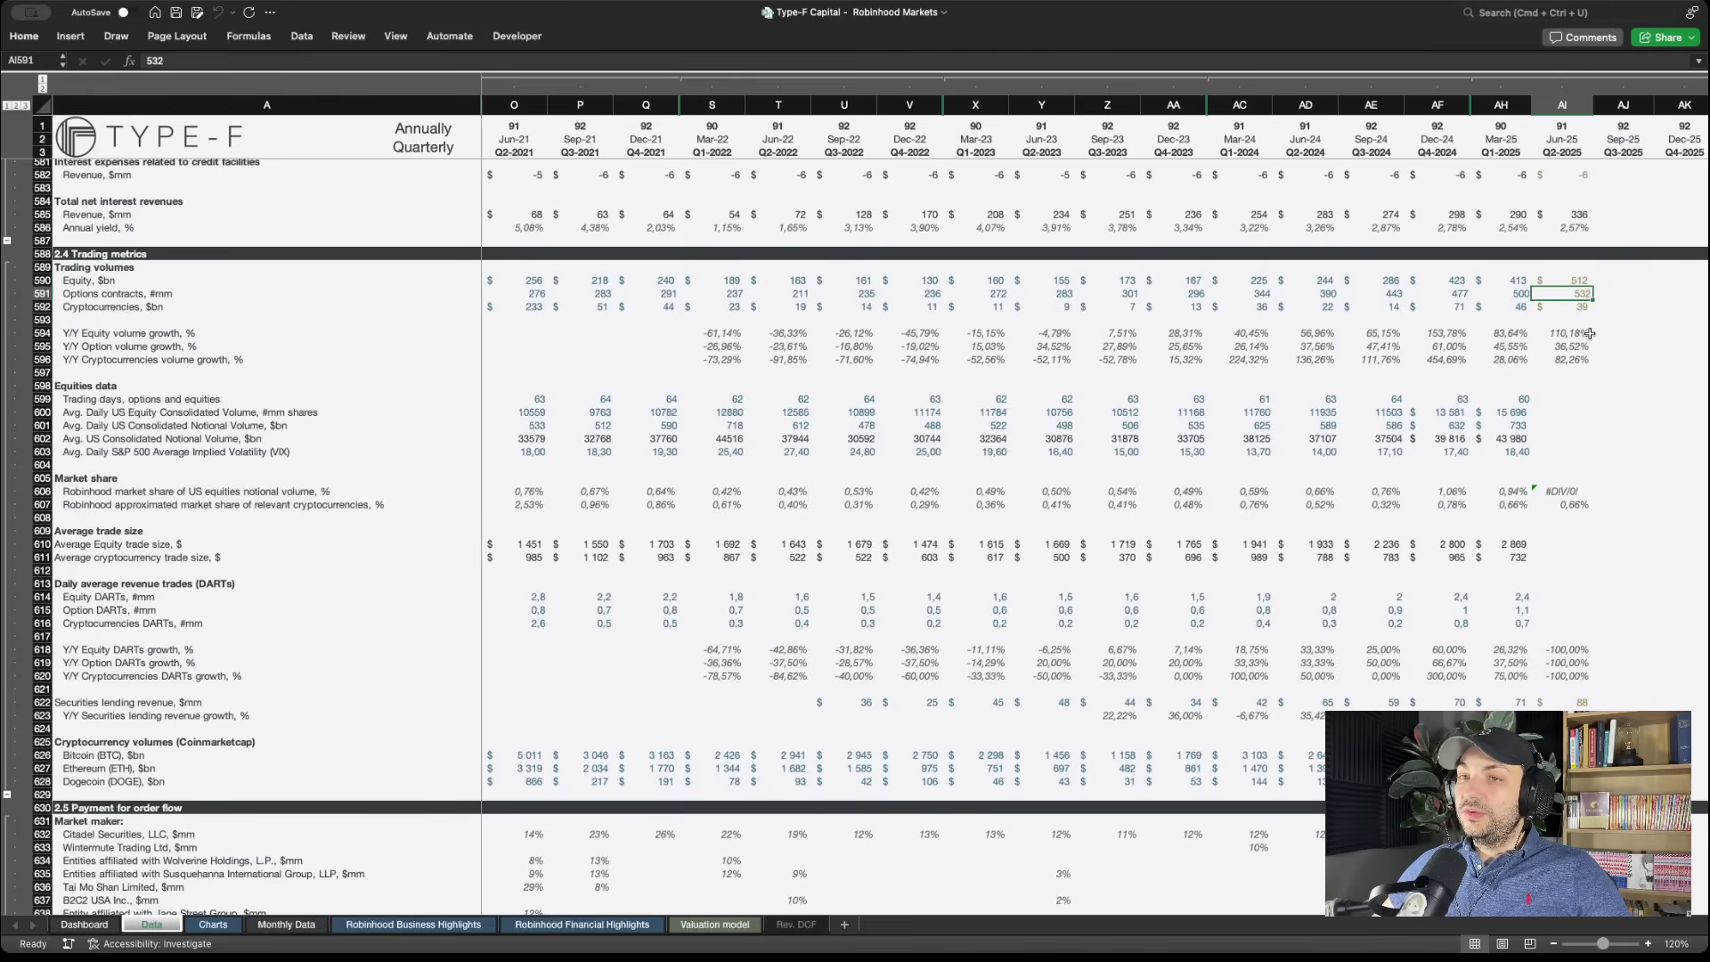
click(1514, 293)
click(1582, 305)
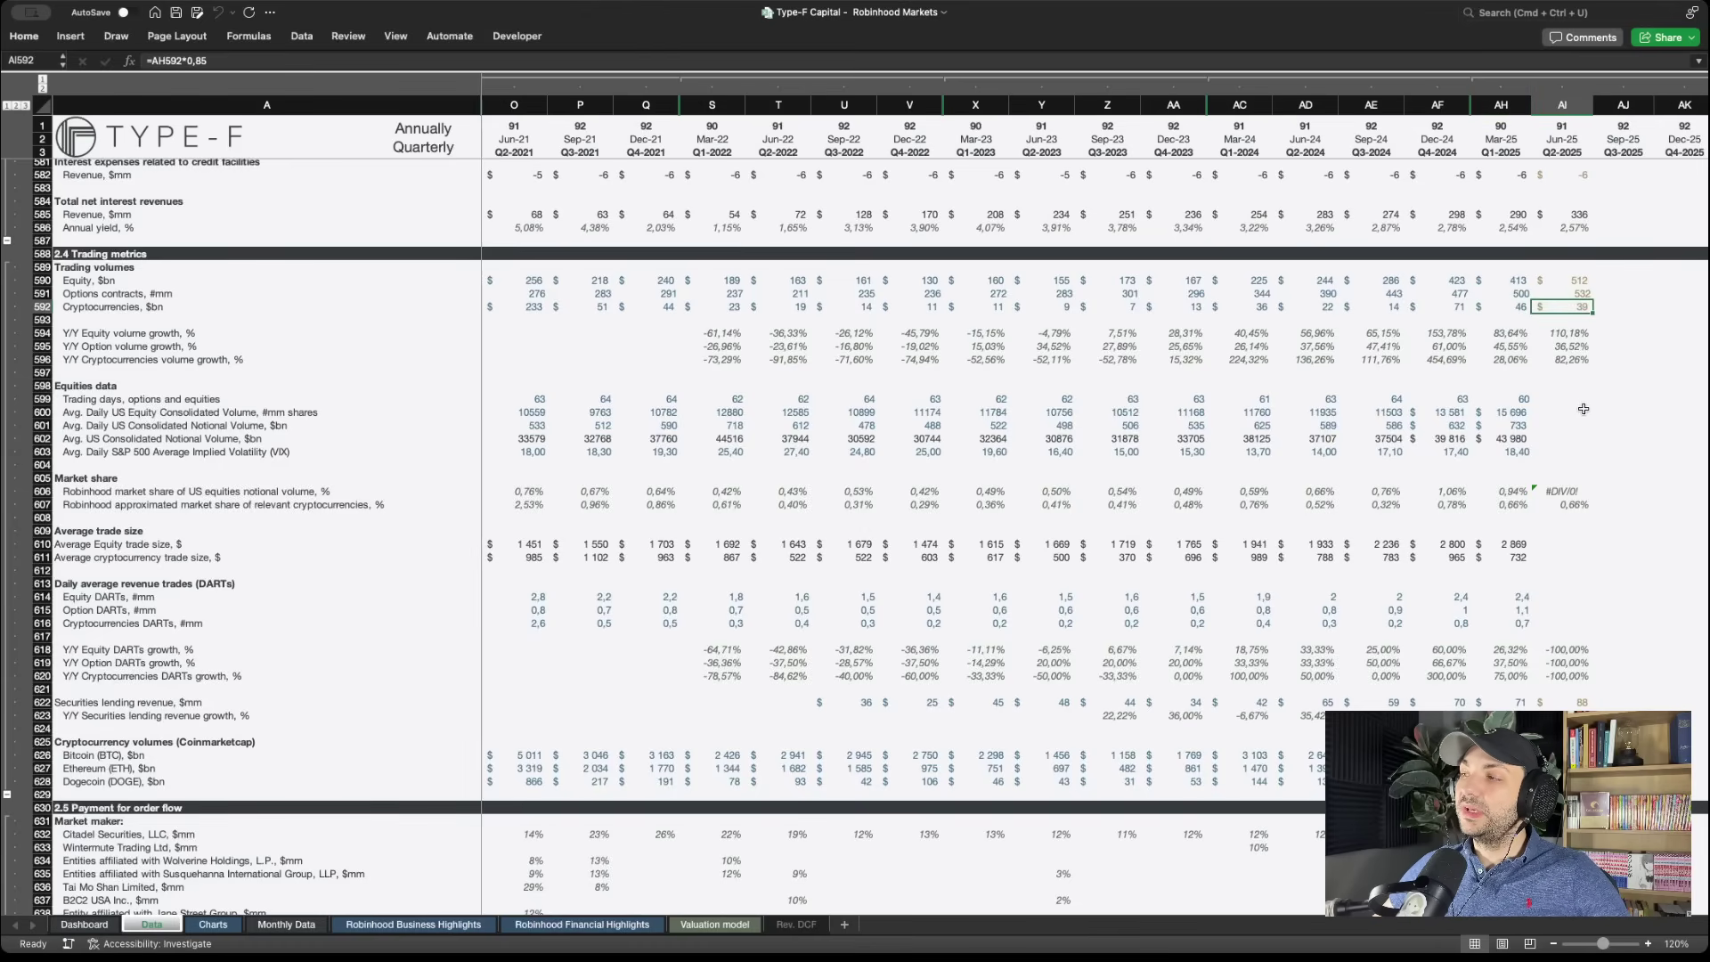
click(1521, 308)
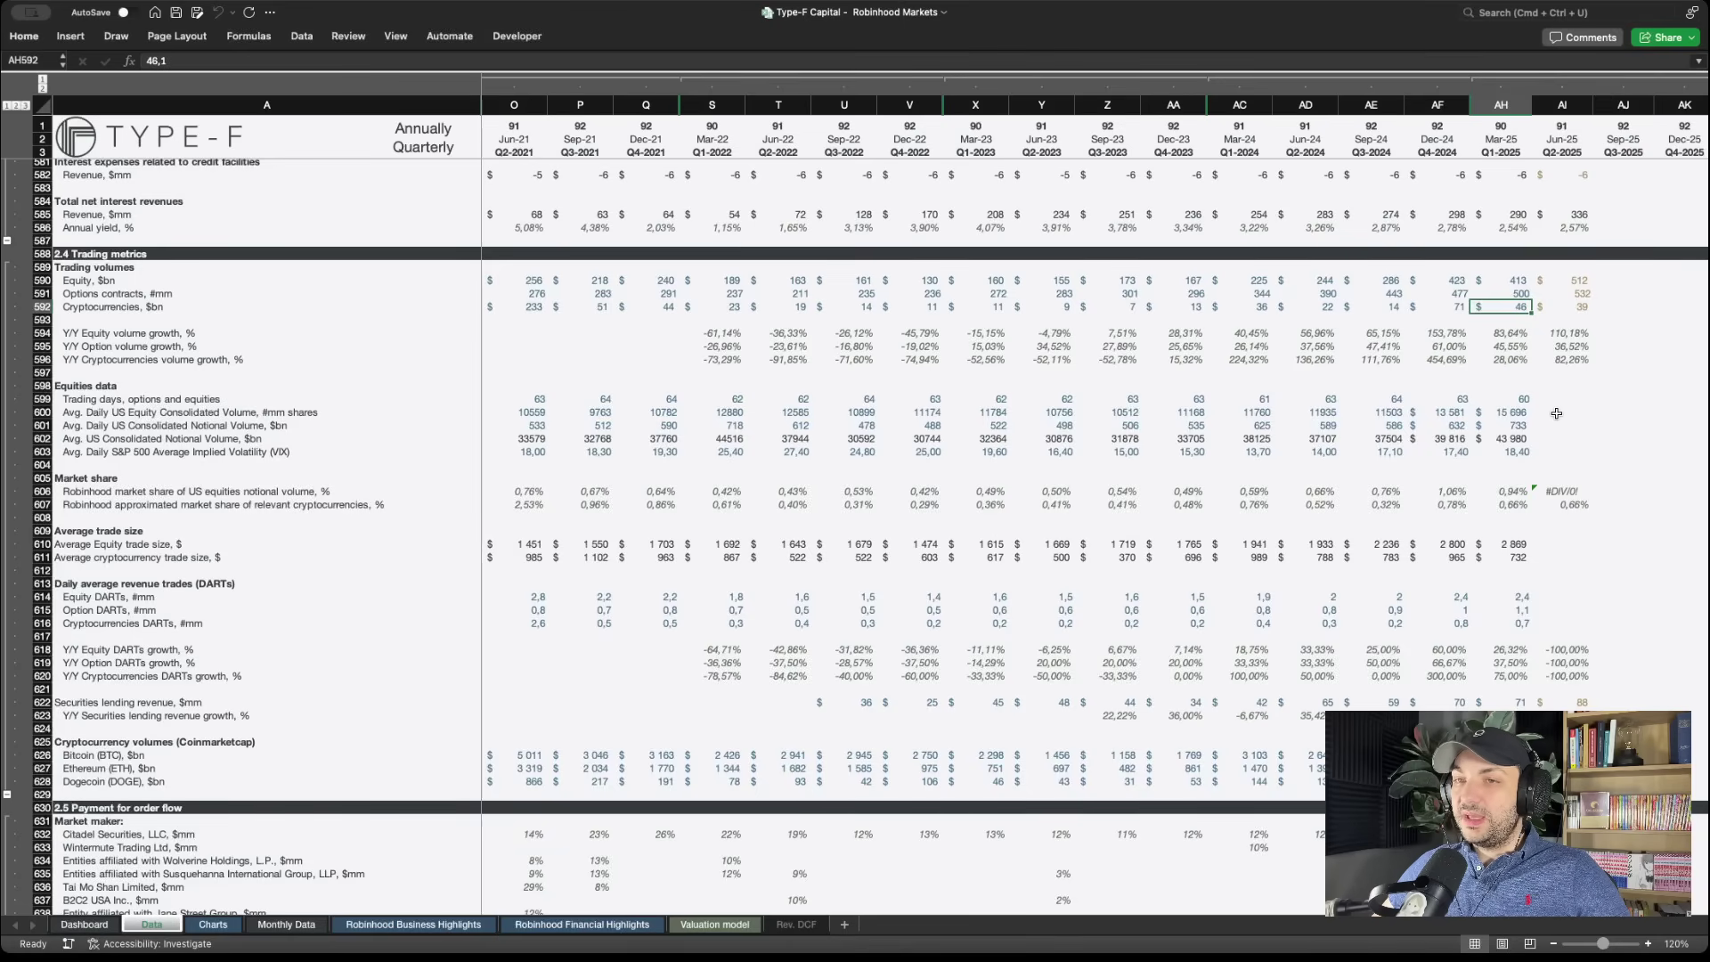
scroll(1555, 413, up, 5)
scroll(1556, 412, up, 5)
scroll(1559, 413, up, 3)
scroll(1559, 413, up, 5)
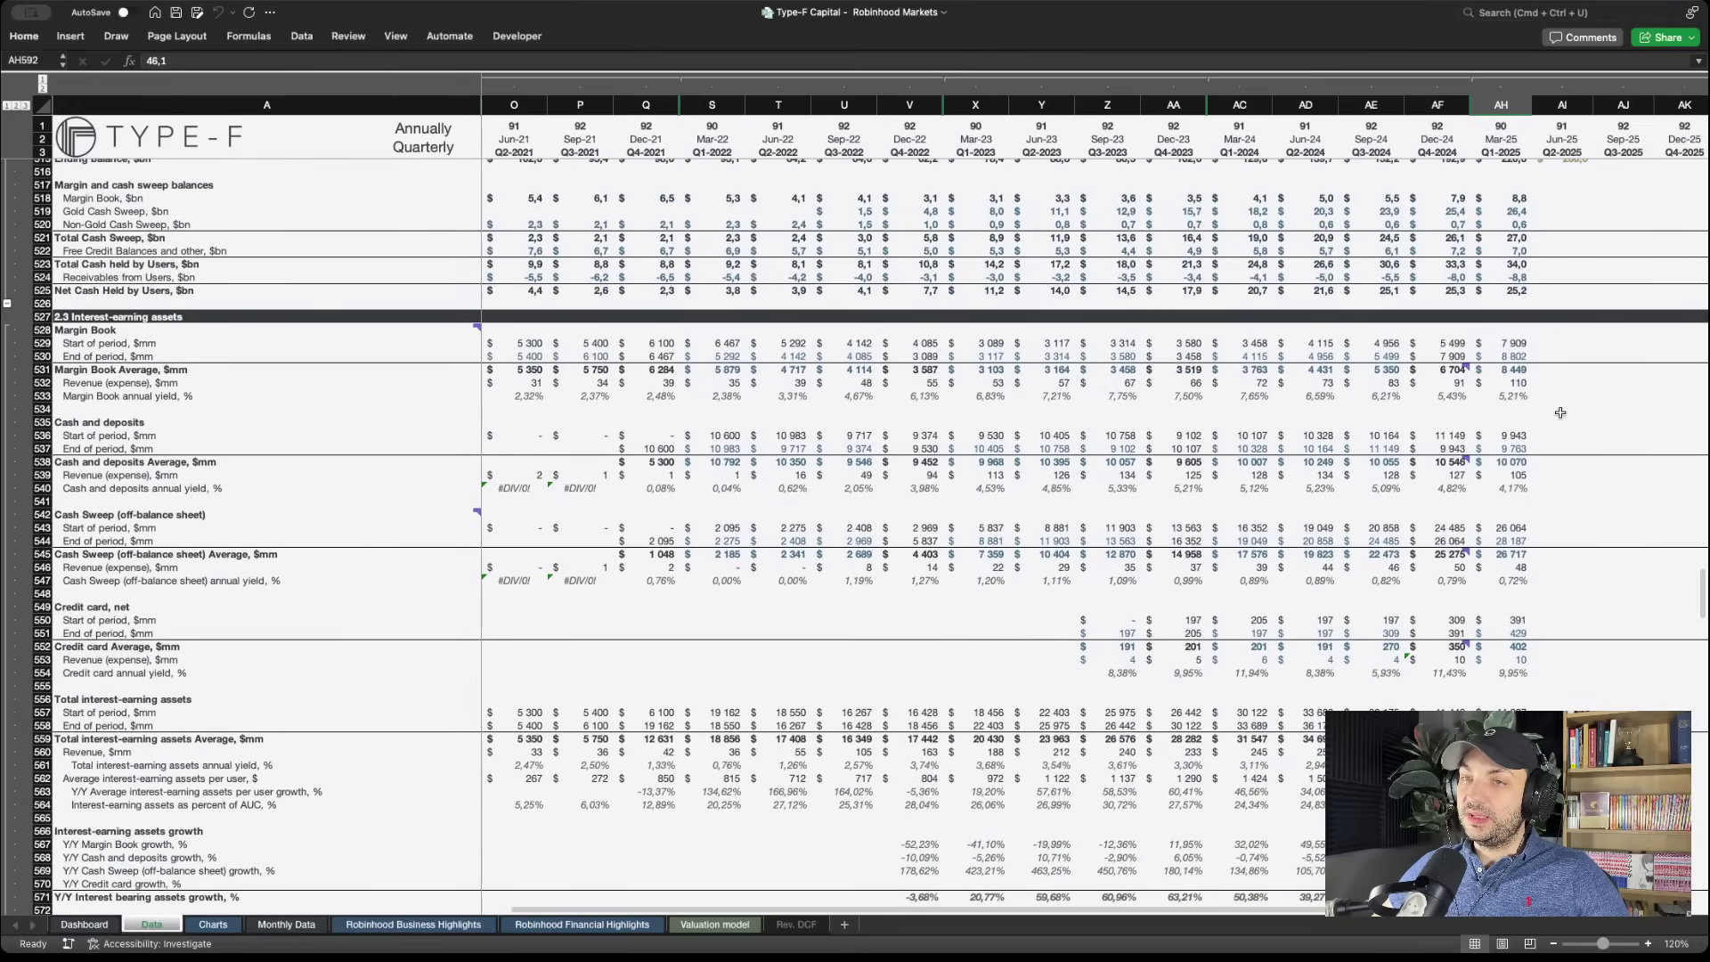
scroll(1559, 412, up, 5)
scroll(1560, 413, up, 5)
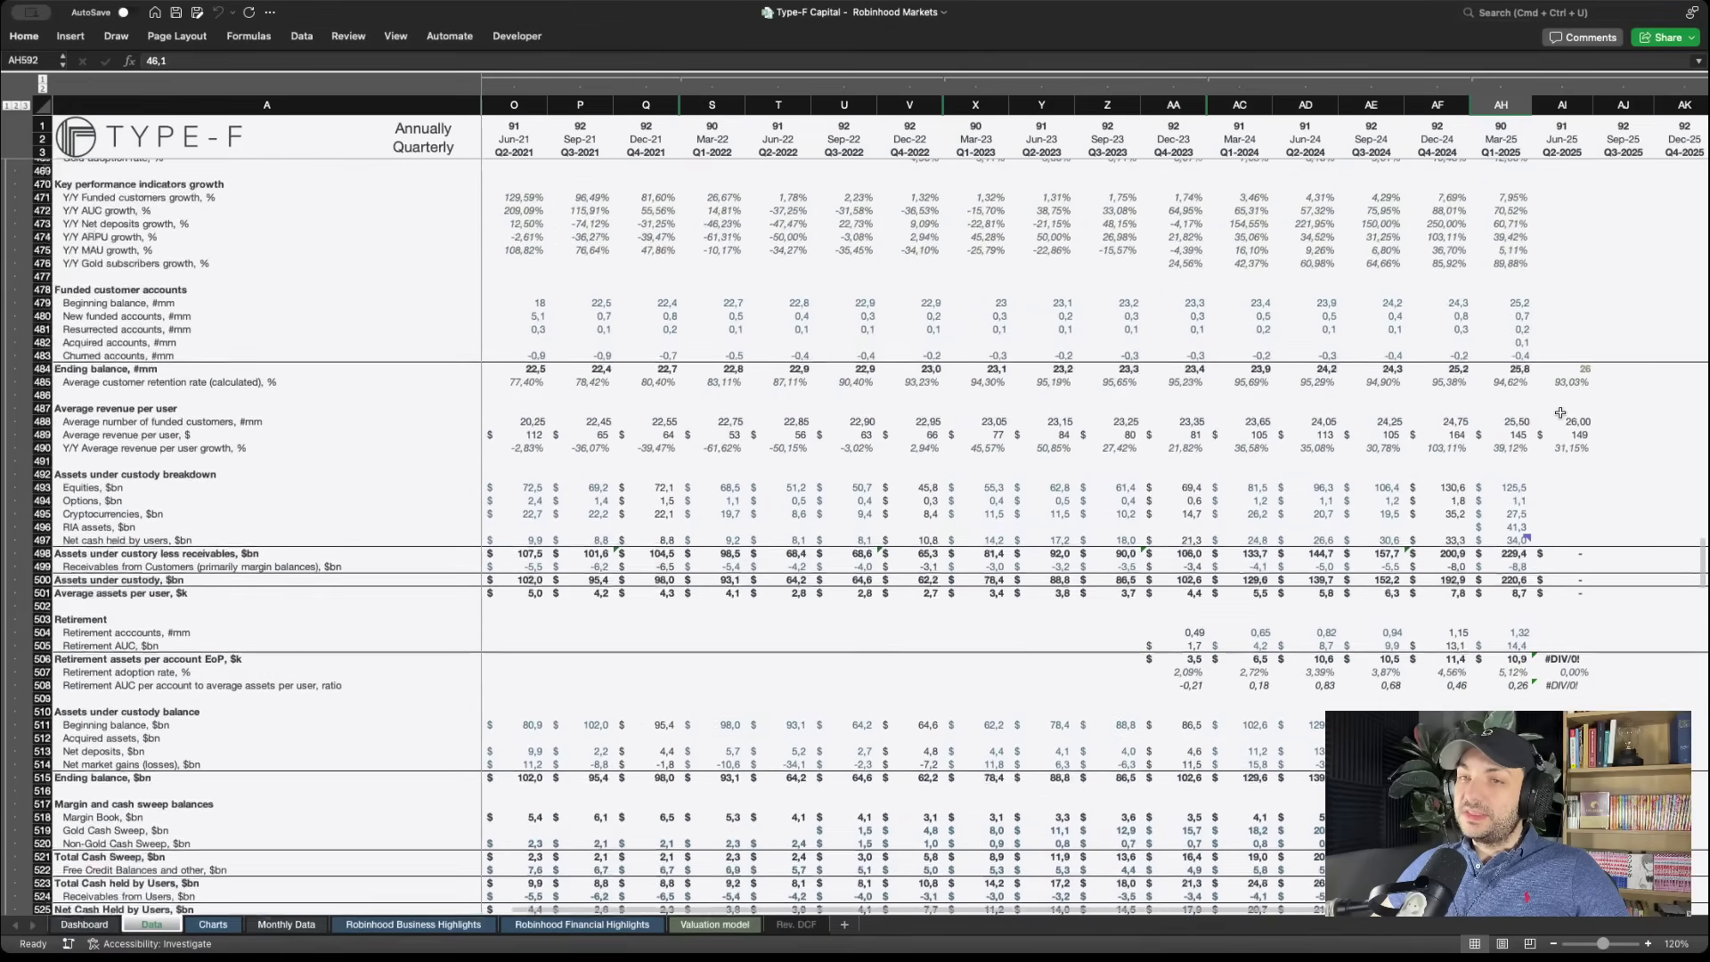
scroll(1558, 413, up, 5)
scroll(1559, 413, up, 3)
scroll(1558, 412, up, 5)
scroll(1559, 412, up, 3)
scroll(1559, 413, up, 5)
scroll(1559, 412, up, 5)
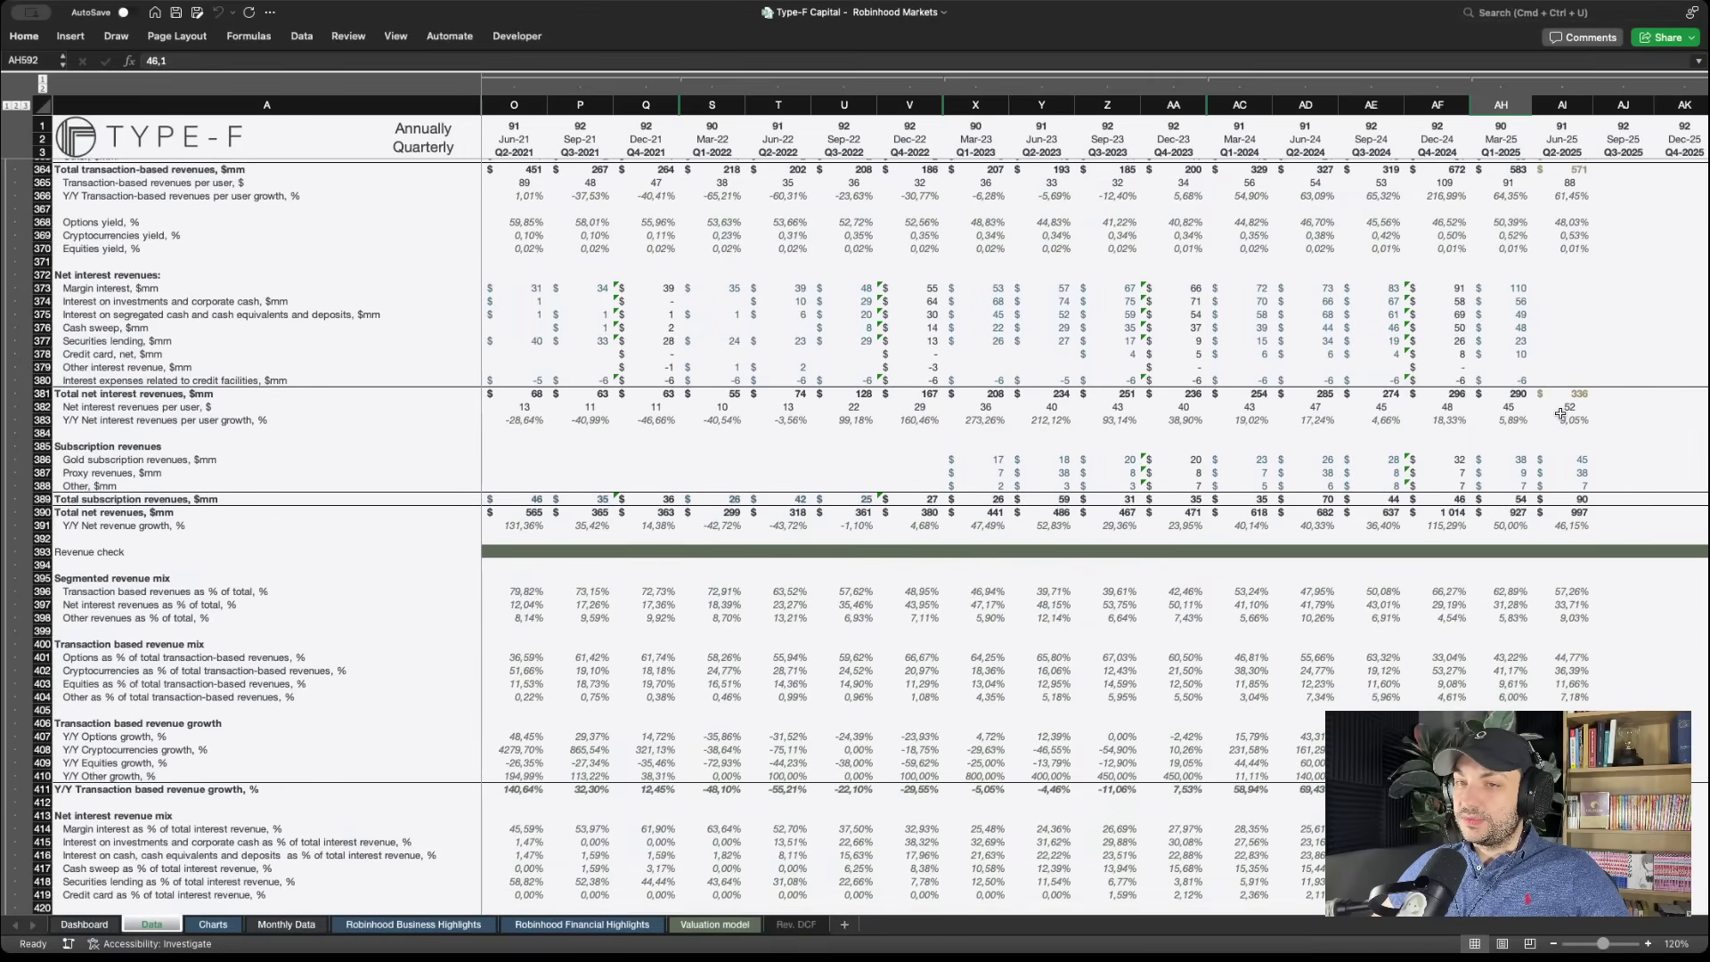
scroll(1558, 414, up, 3)
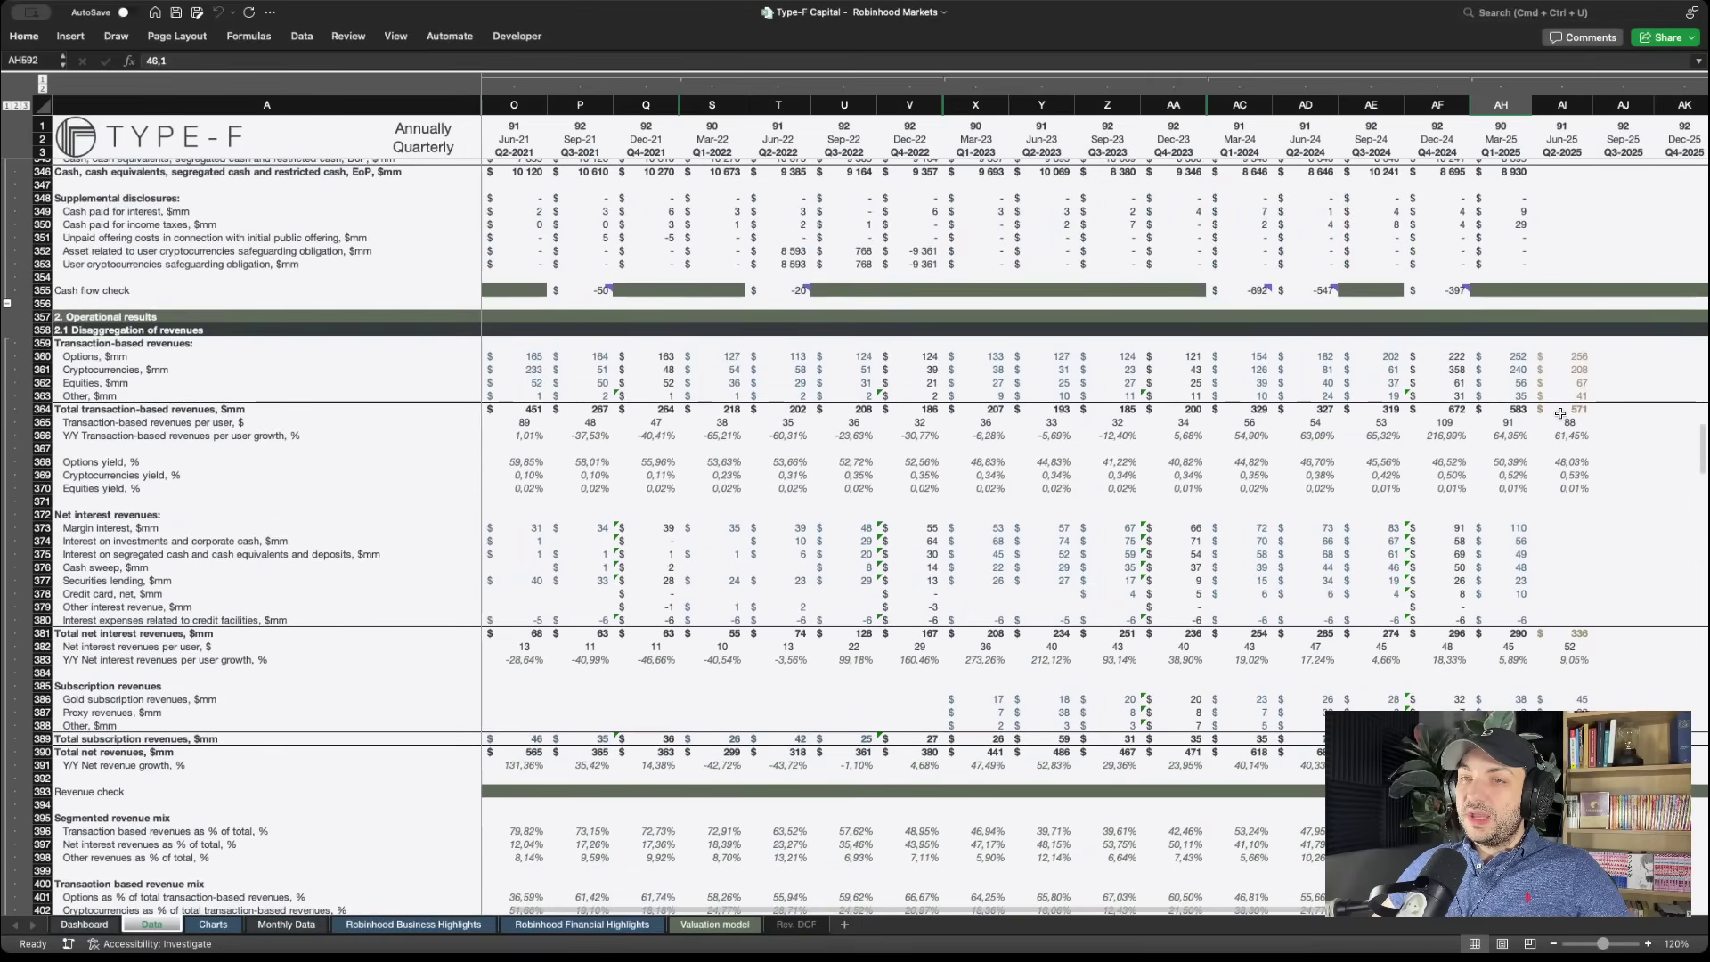
scroll(1559, 413, down, 3)
scroll(1558, 413, down, 5)
scroll(1558, 414, down, 6)
scroll(1558, 413, down, 5)
scroll(1560, 413, down, 3)
scroll(1558, 413, down, 4)
scroll(1559, 414, down, 5)
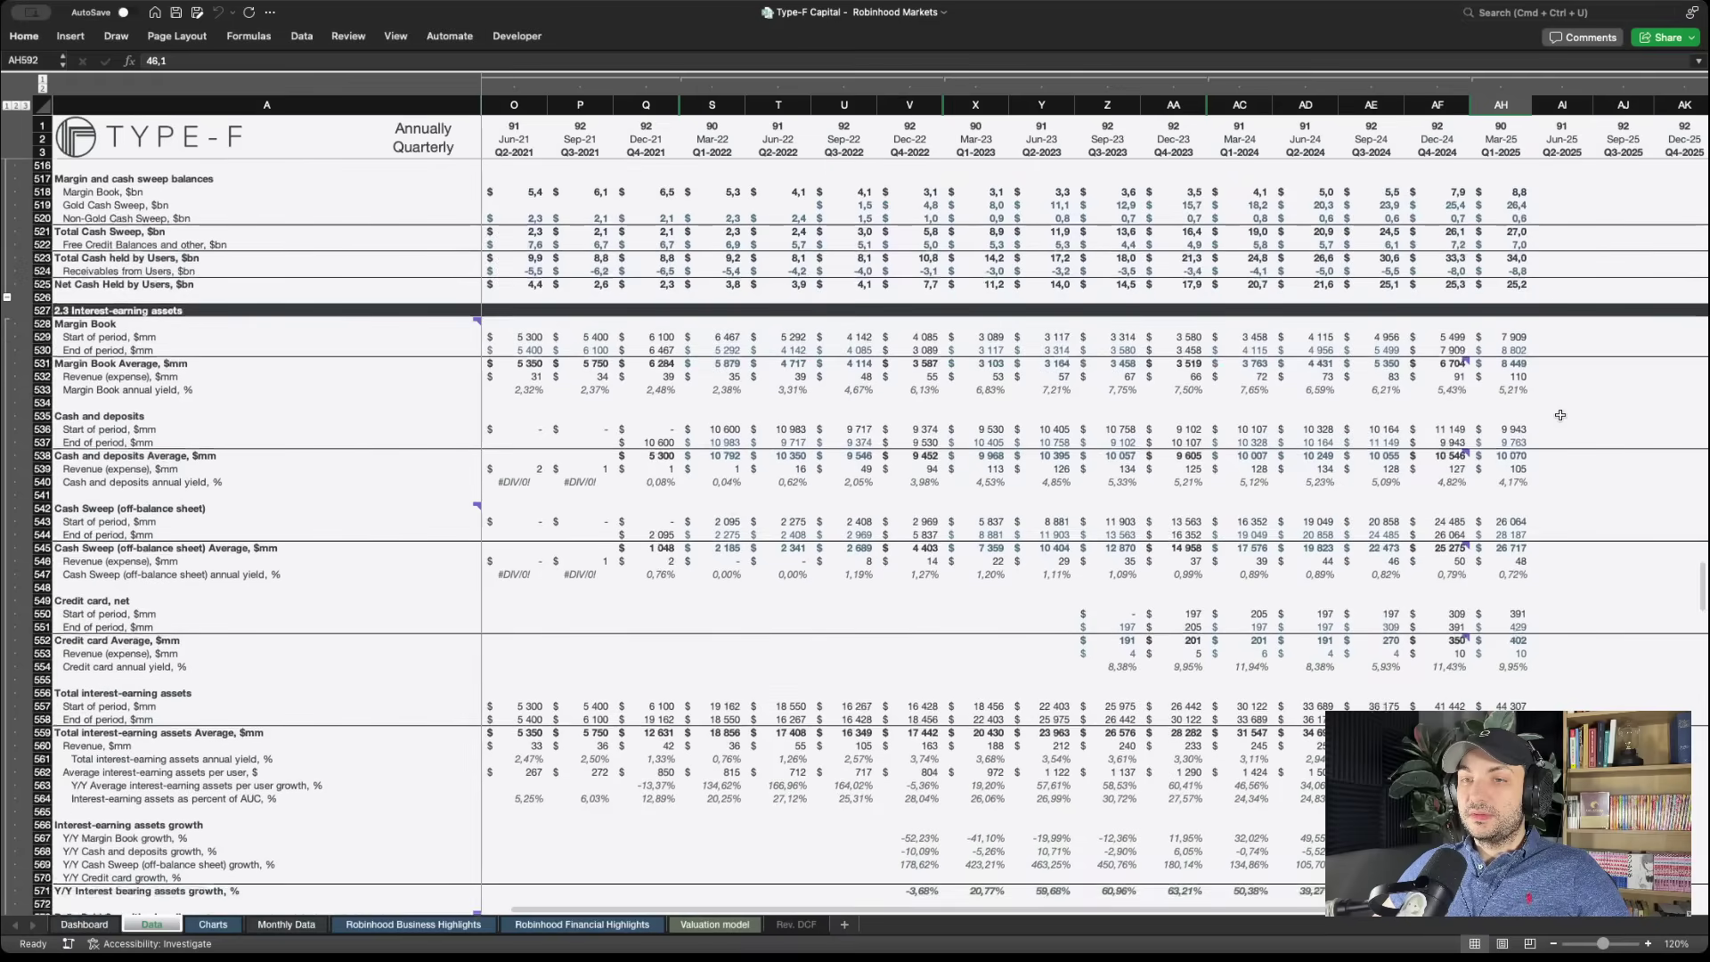
scroll(1558, 414, down, 4)
scroll(1559, 415, down, 3)
scroll(1558, 414, down, 1)
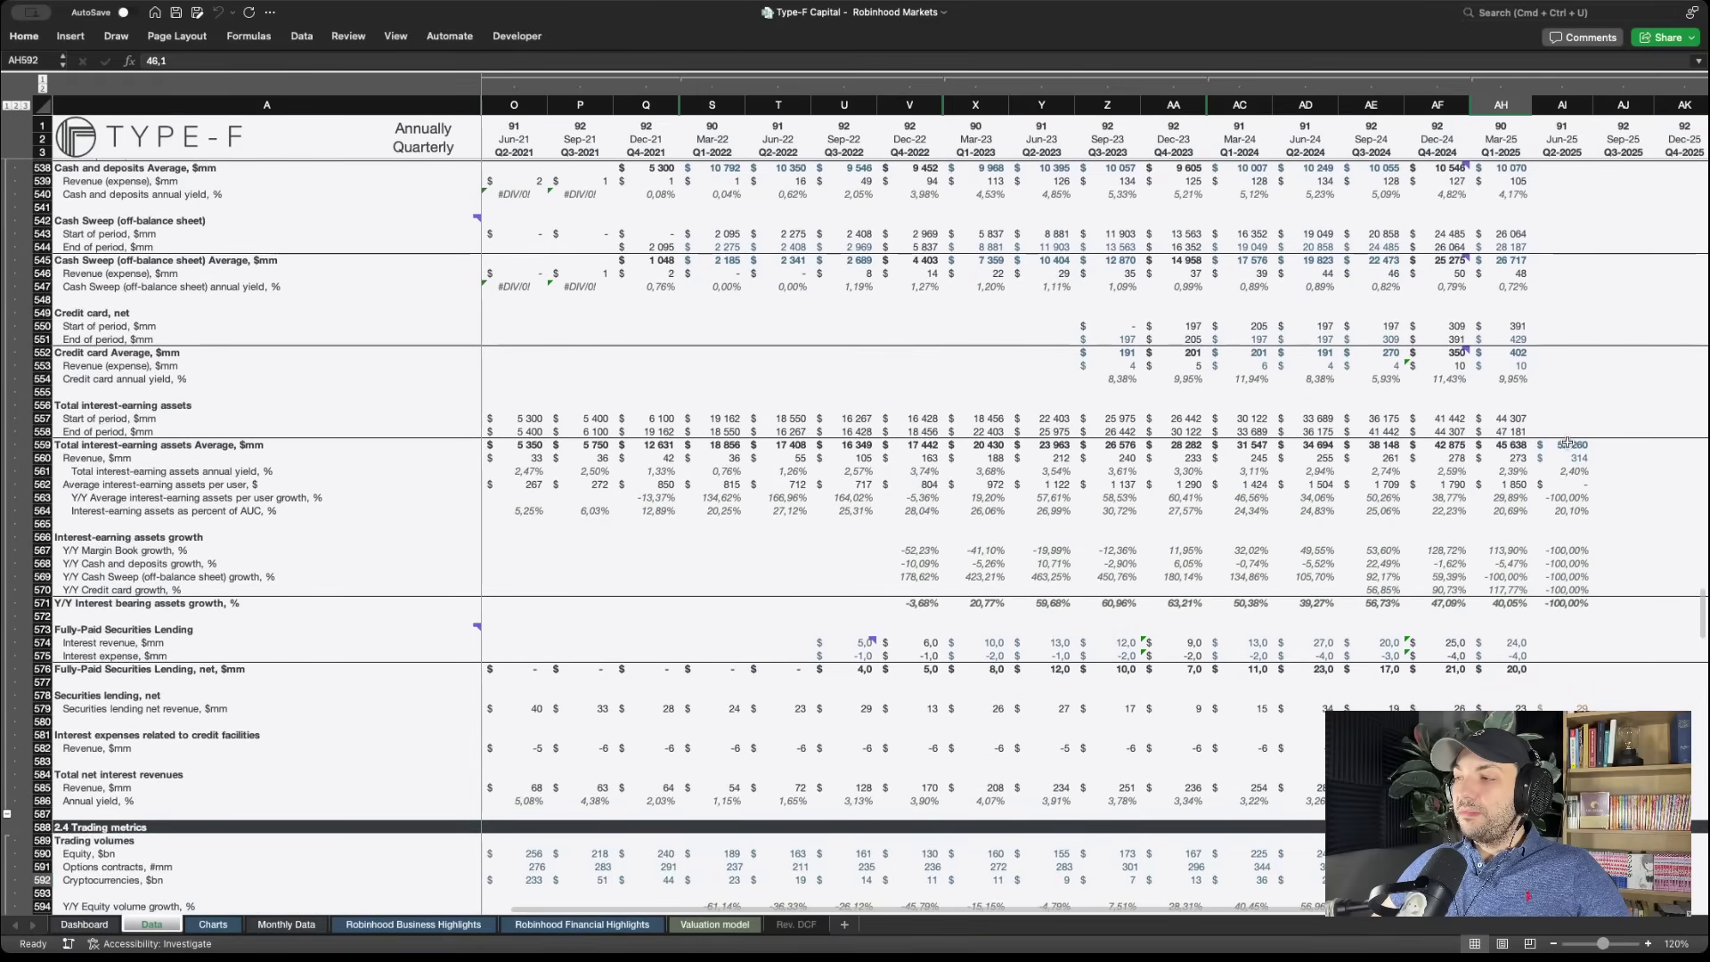
click(1566, 448)
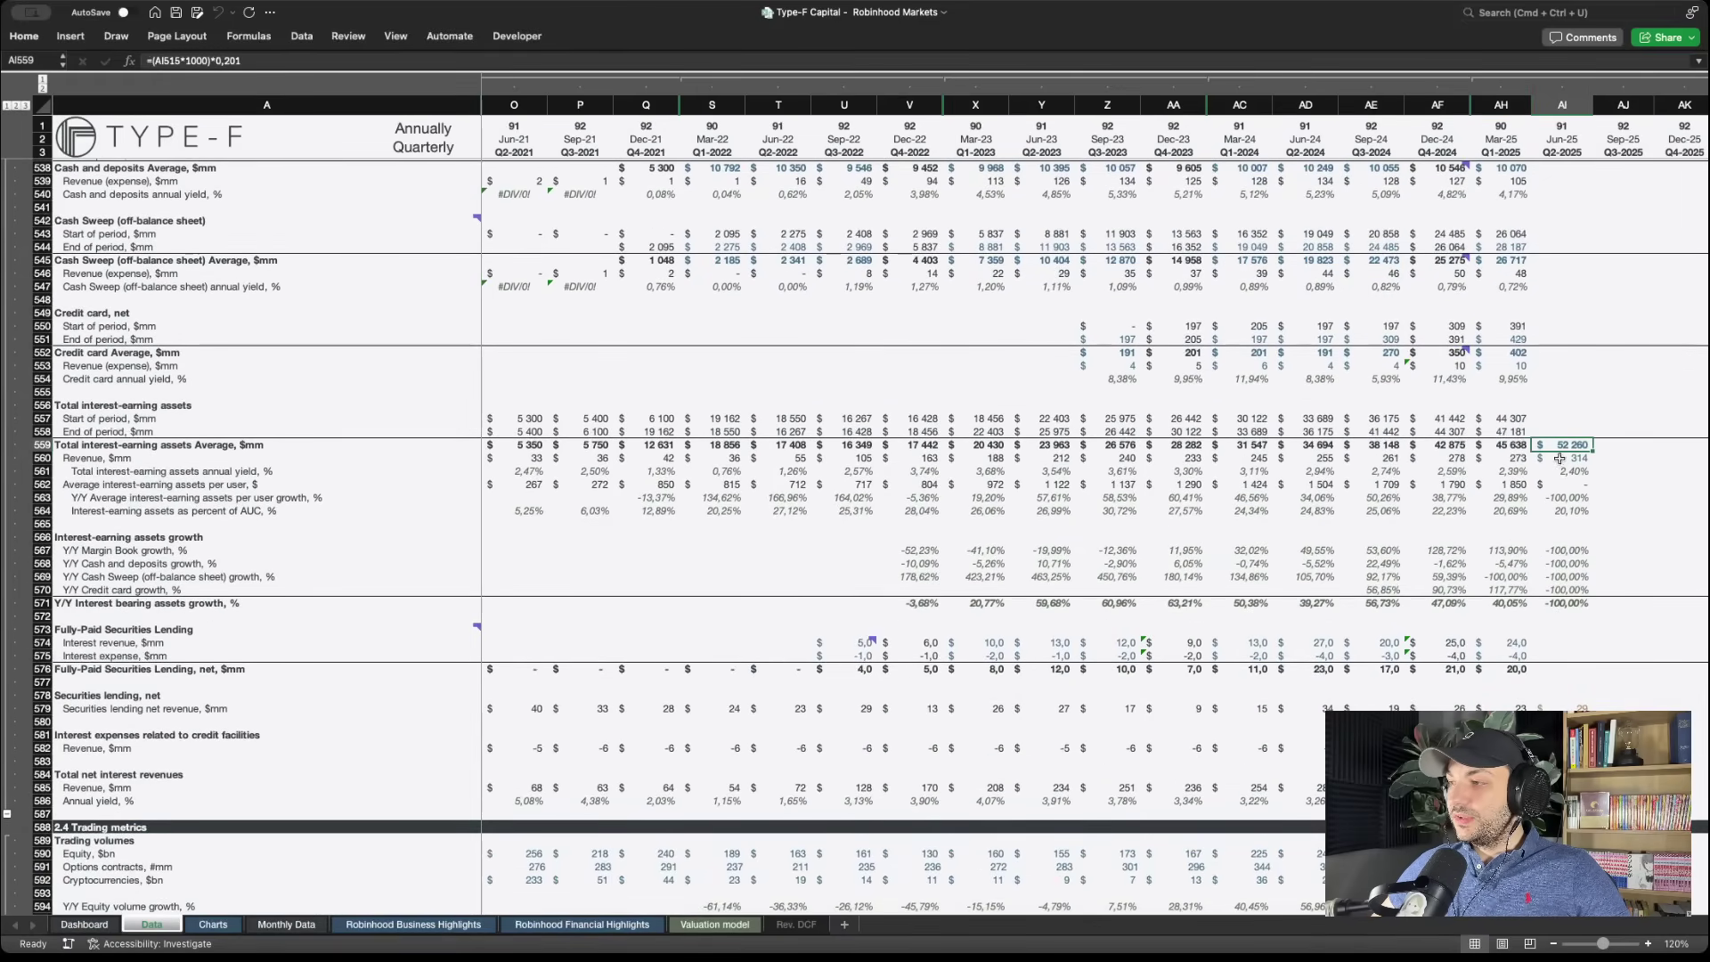
key(shift+Down)
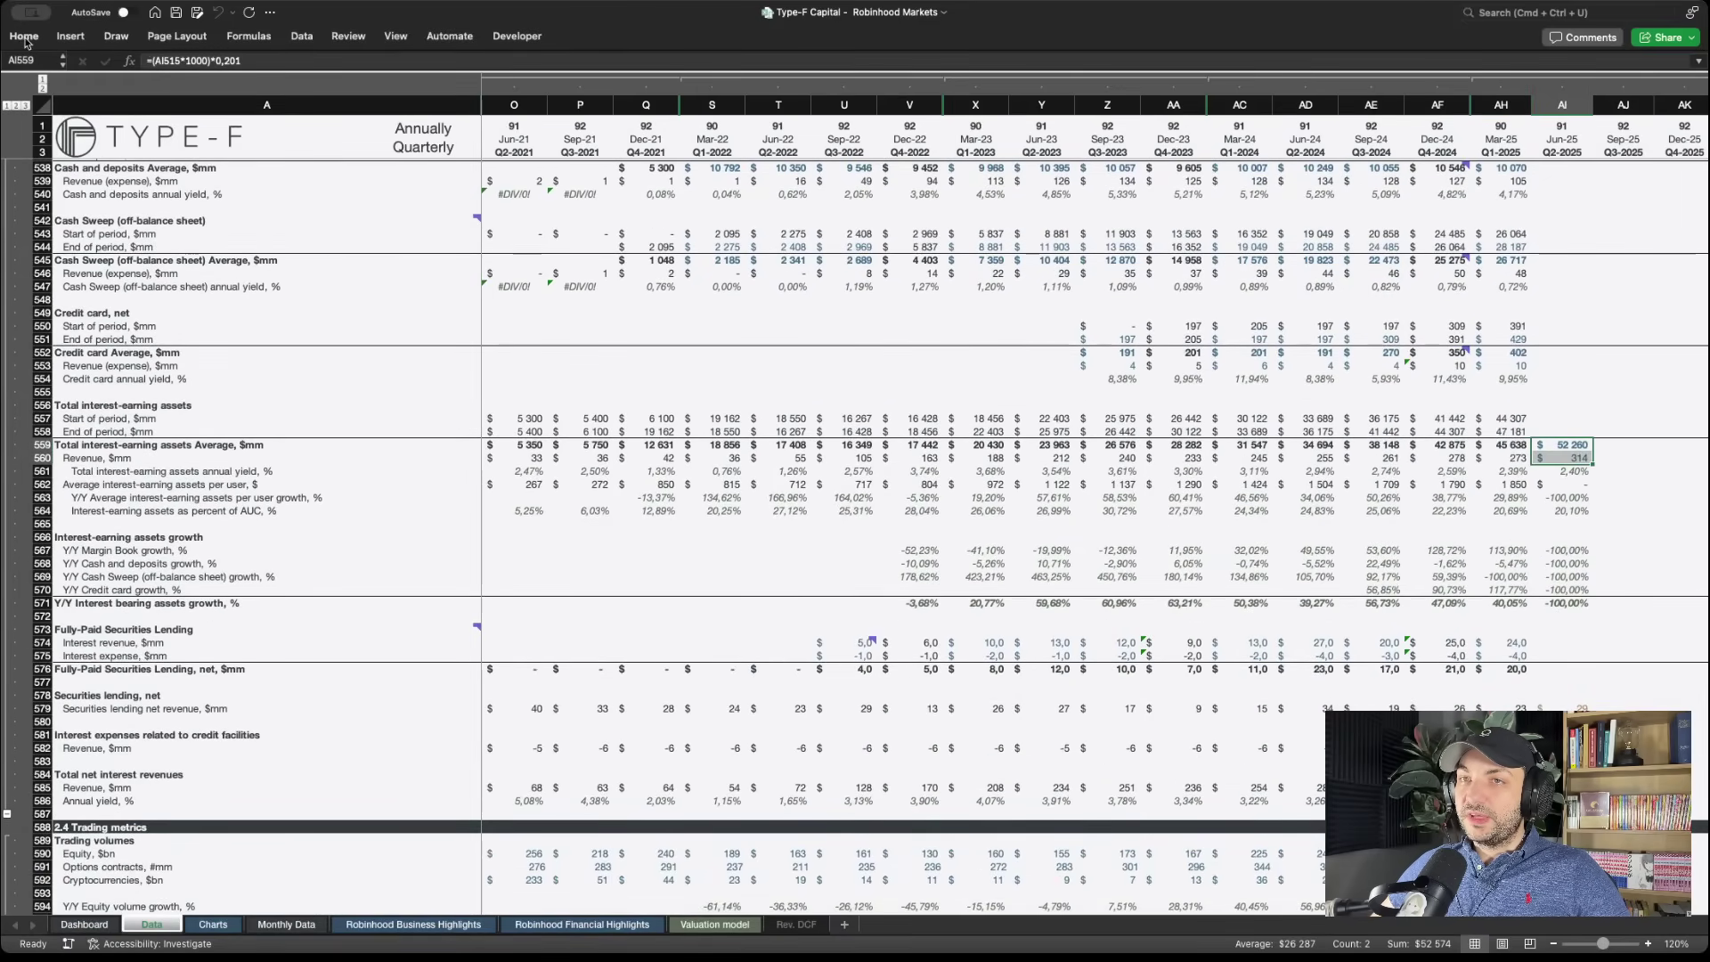
click(24, 37)
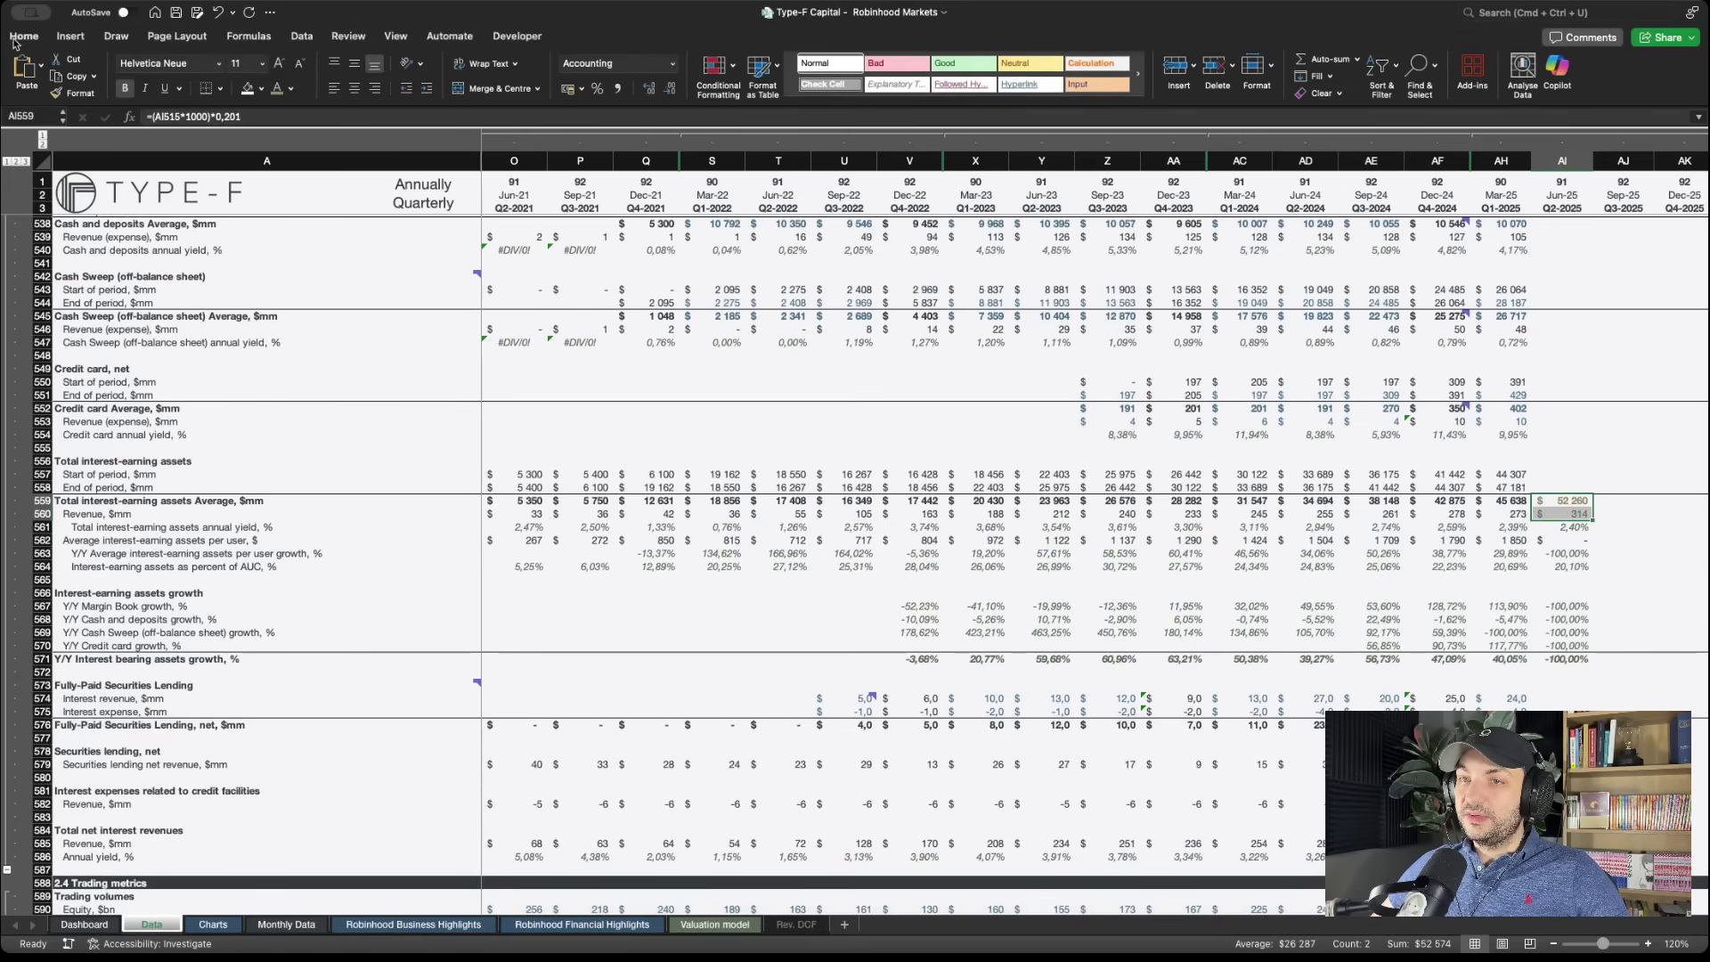
scroll(668, 325, up, 5)
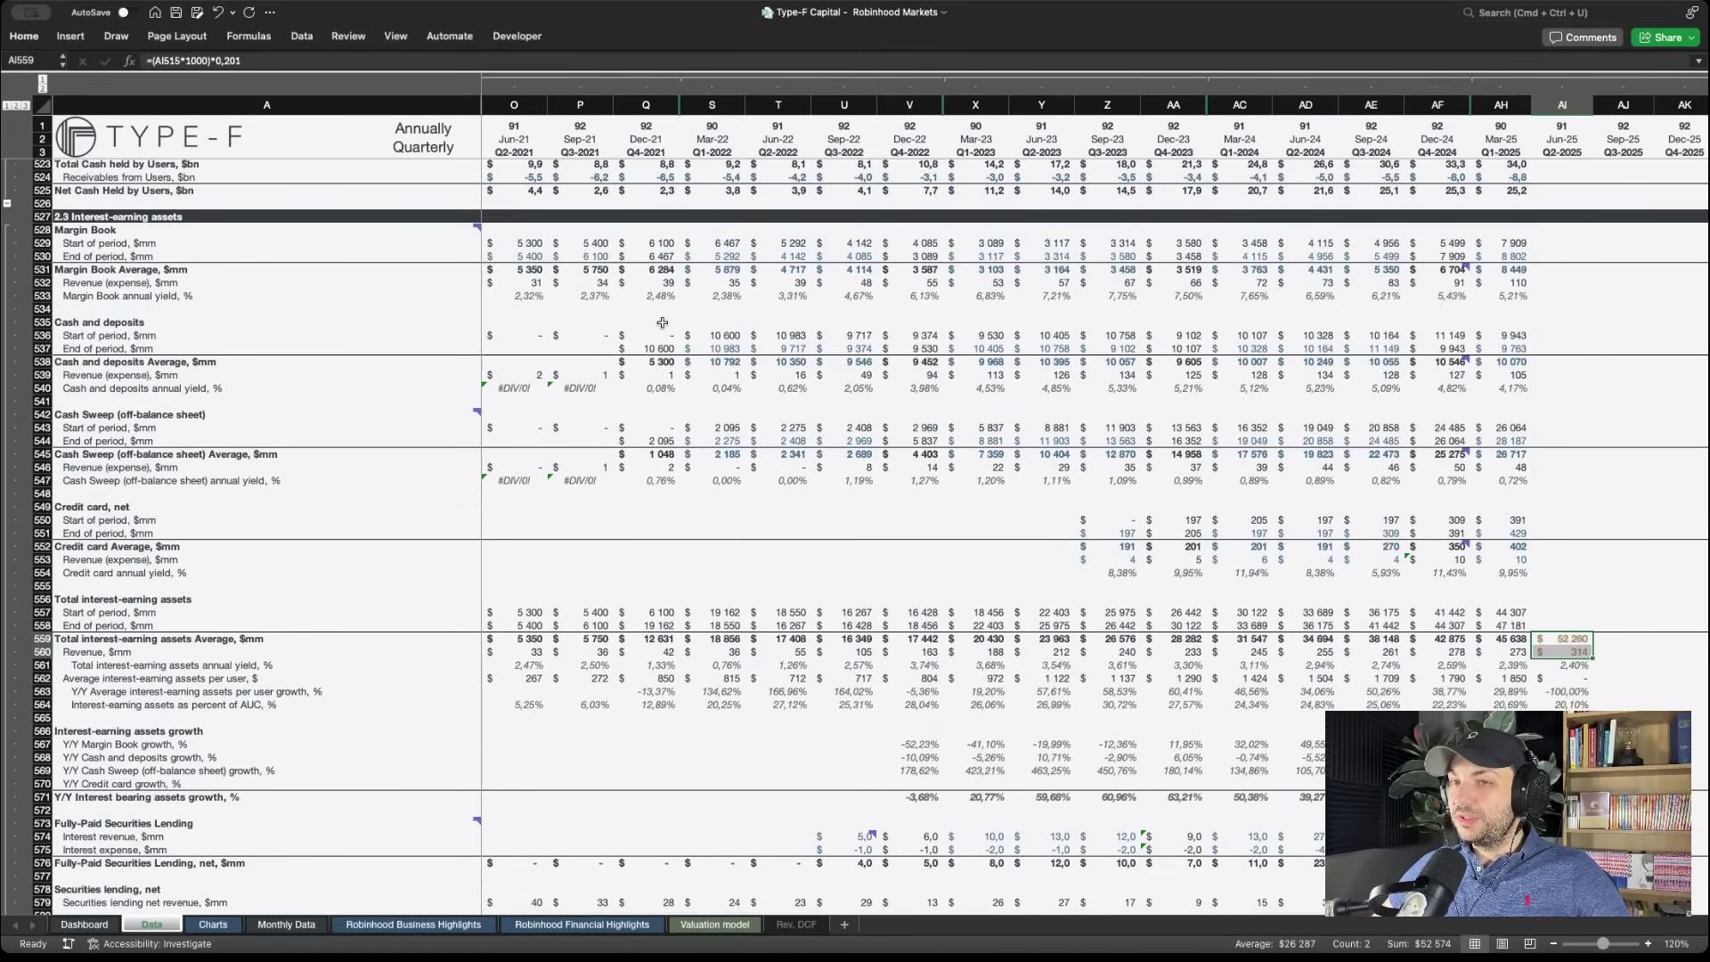
scroll(662, 324, down, 3)
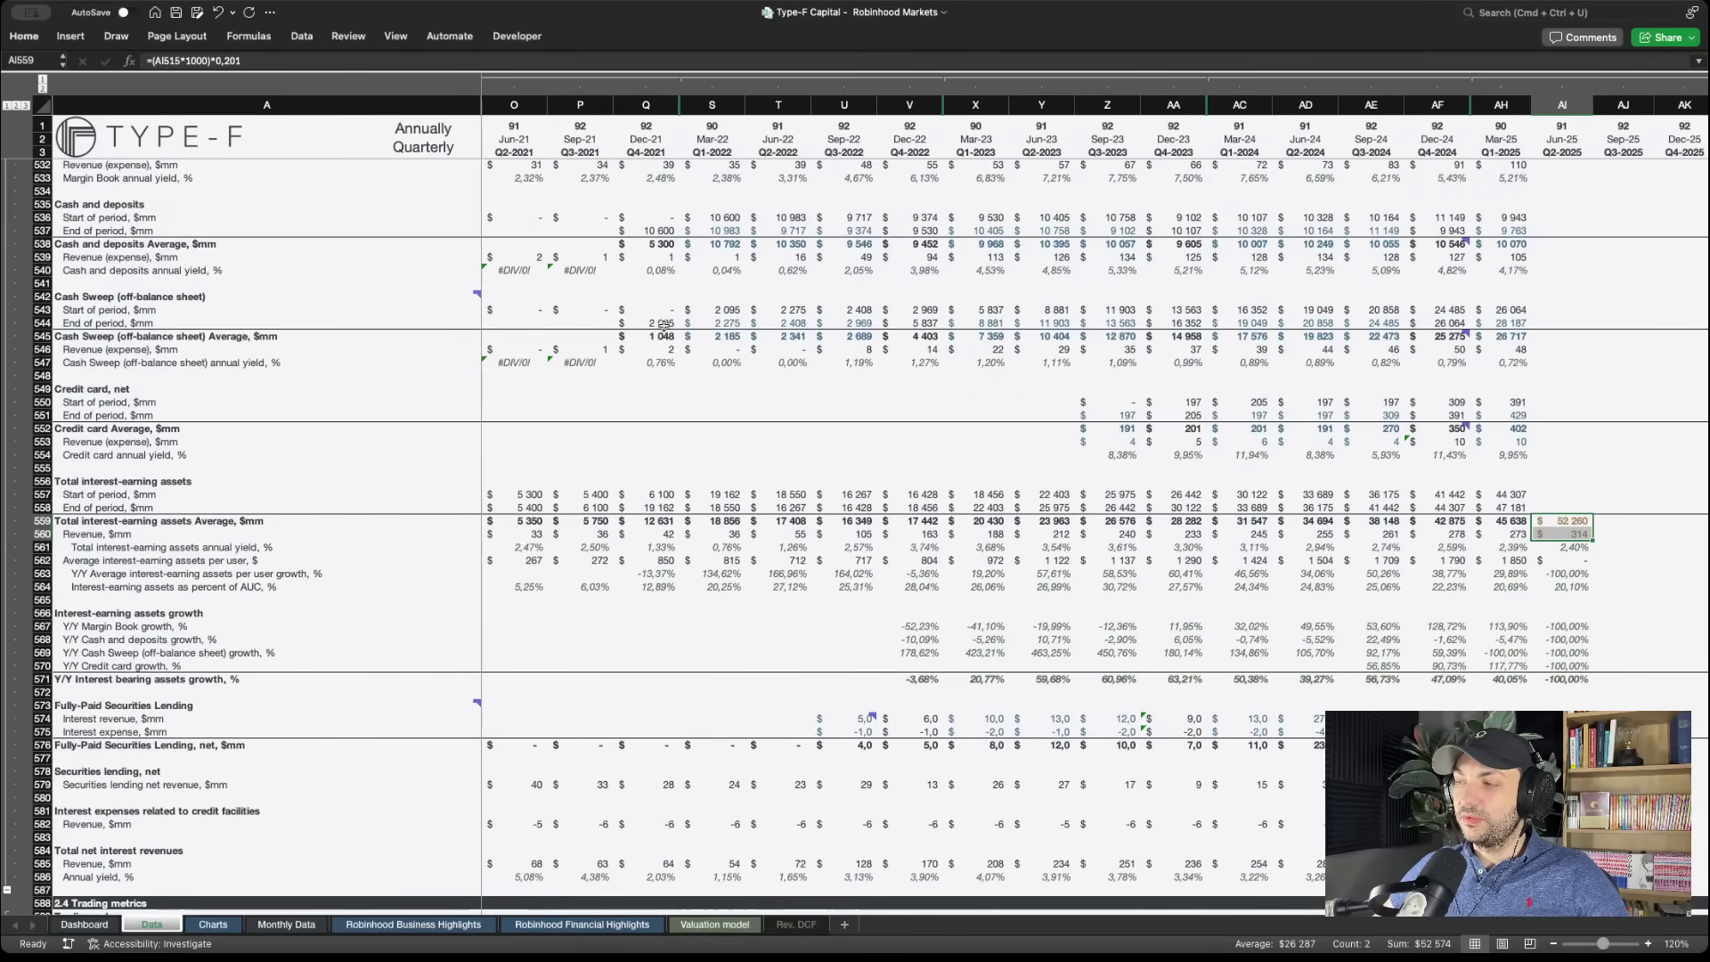
scroll(664, 325, down, 3)
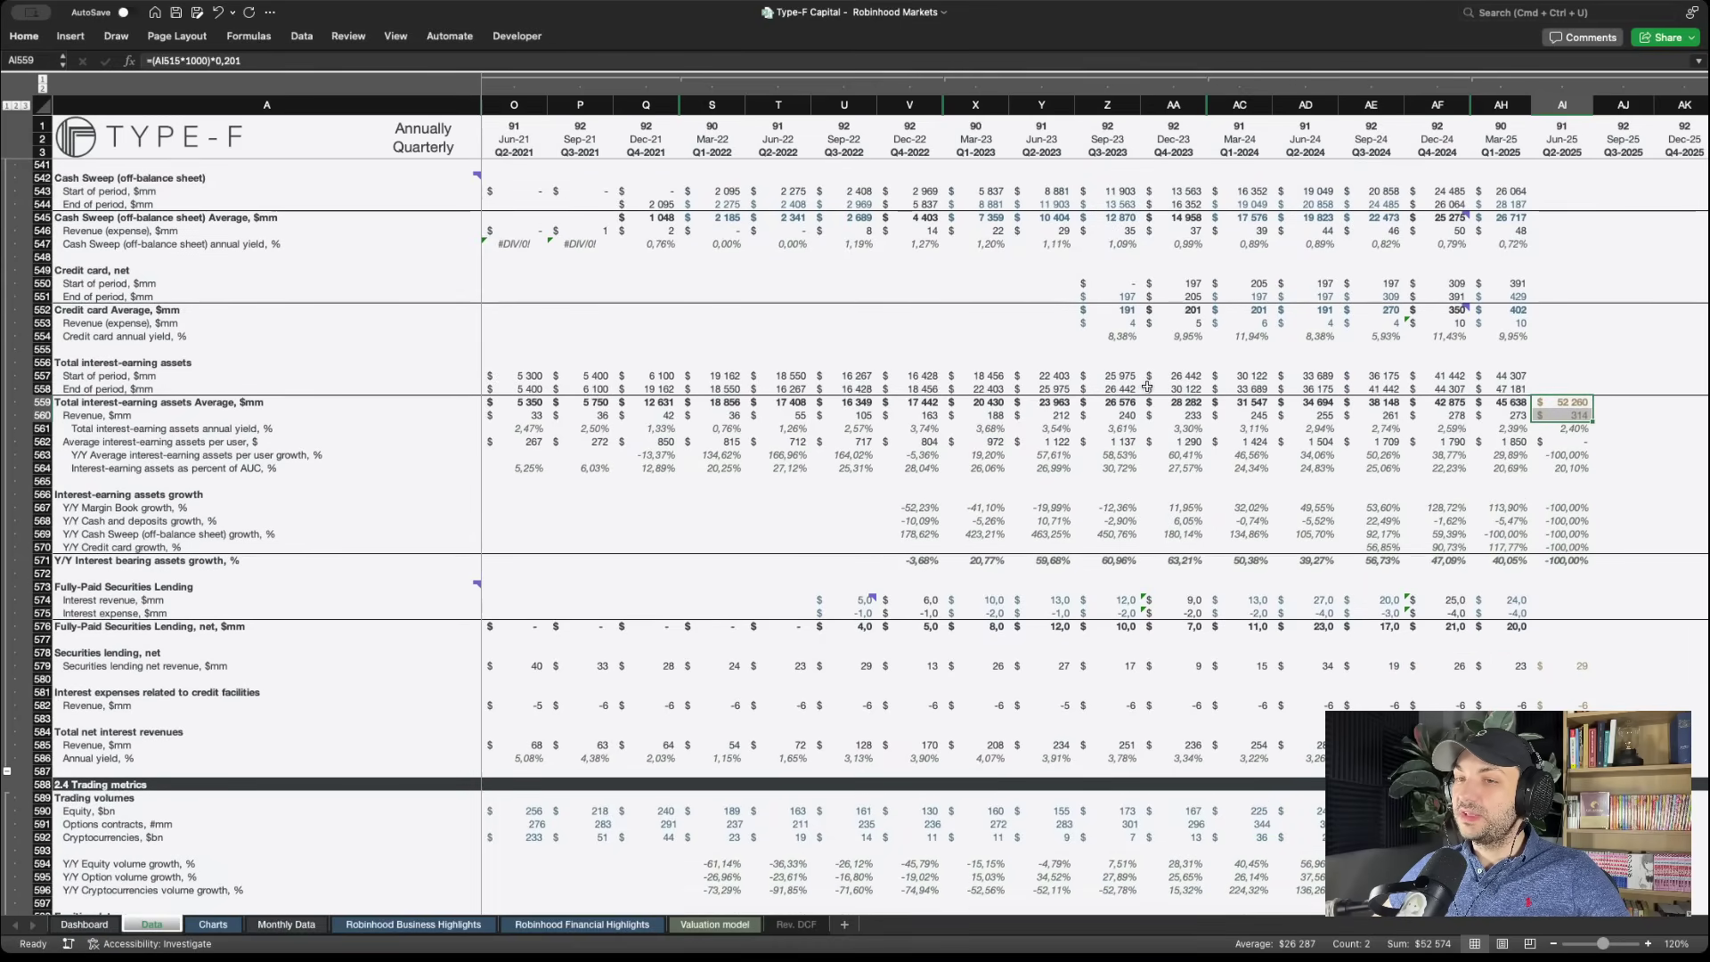
click(229, 466)
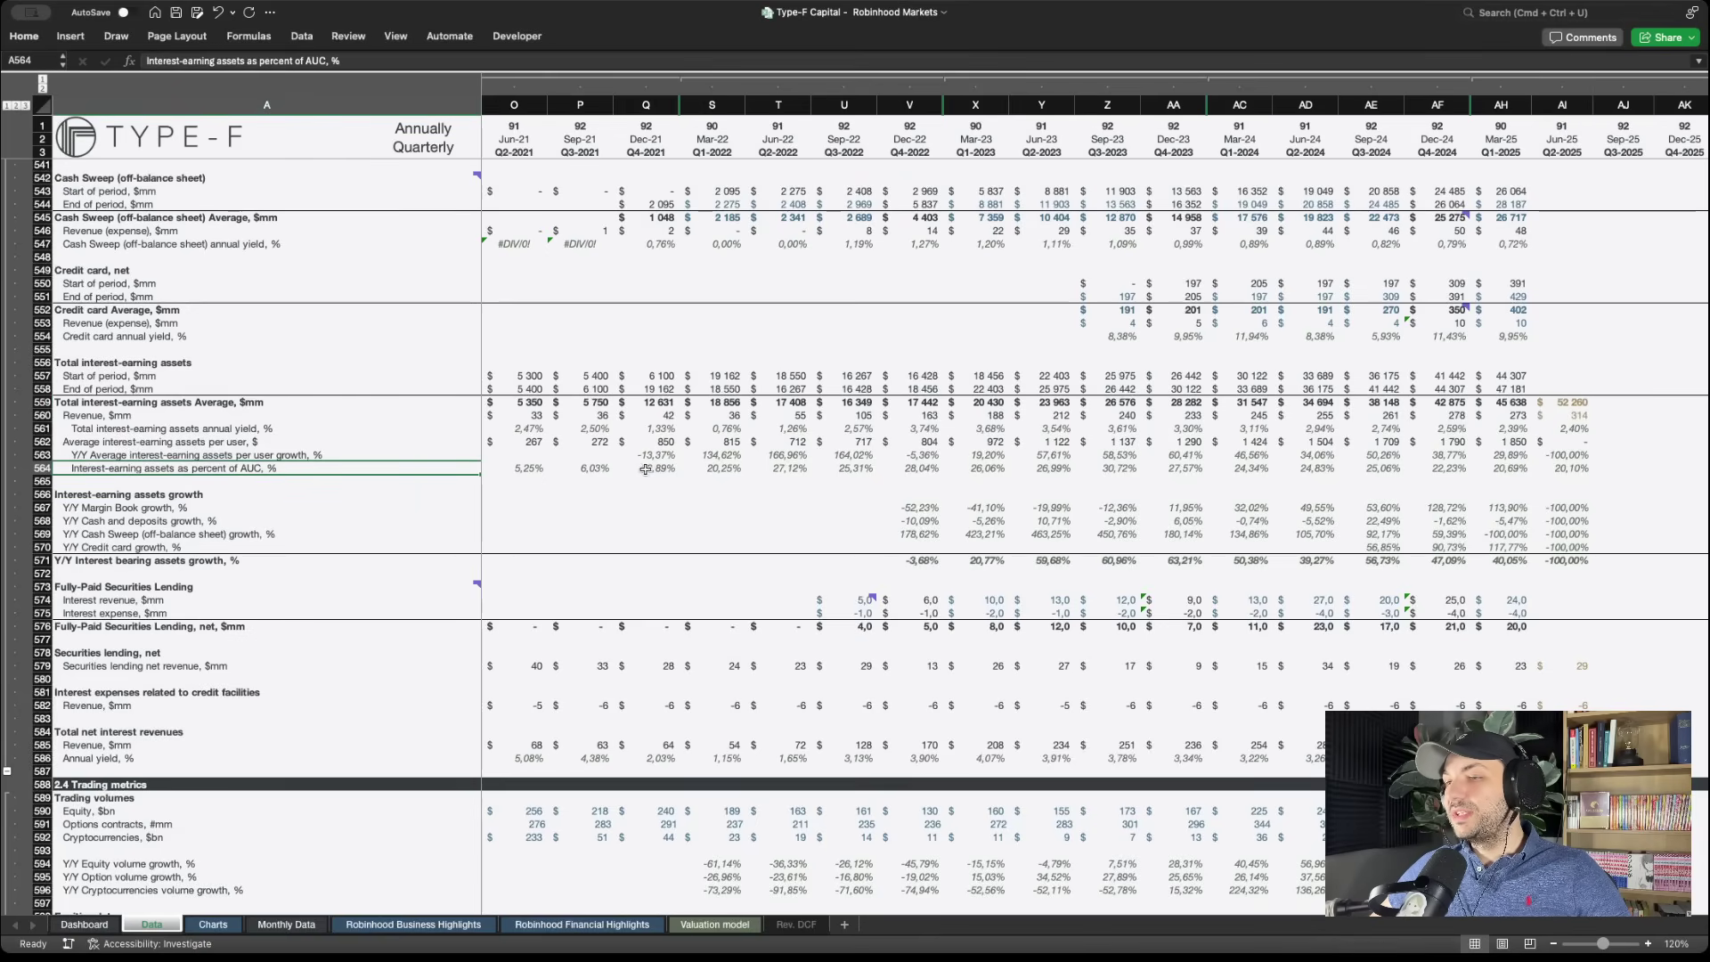
drag(577, 470, 1468, 474)
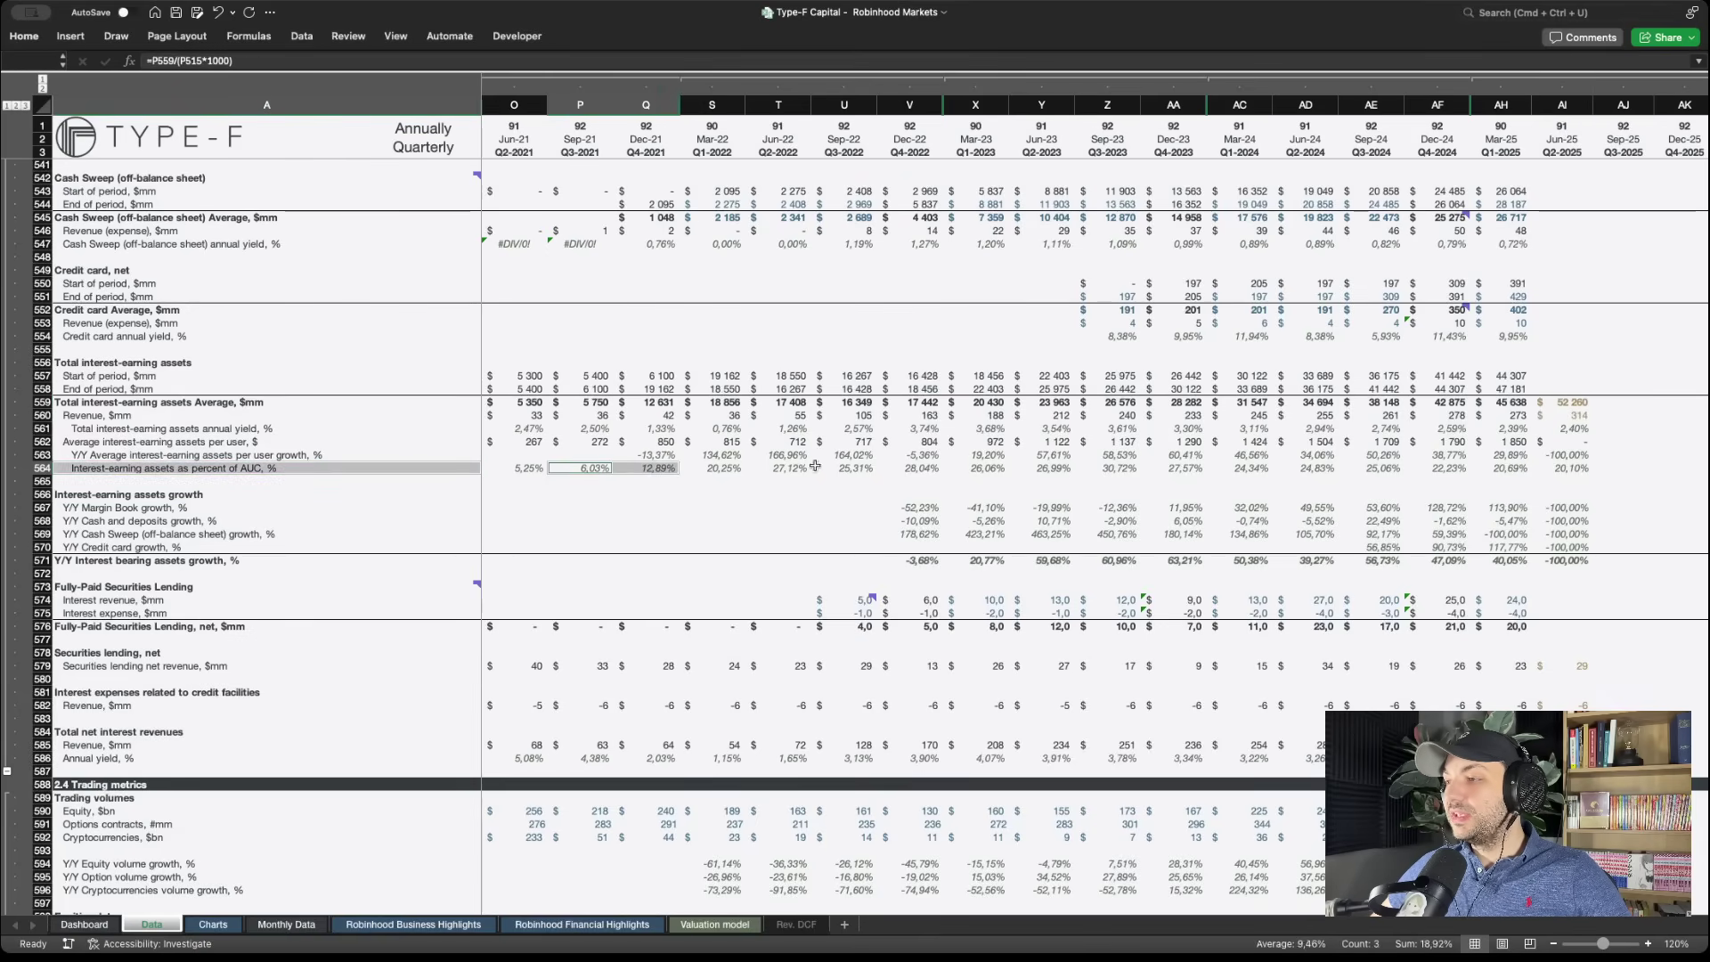
click(1489, 471)
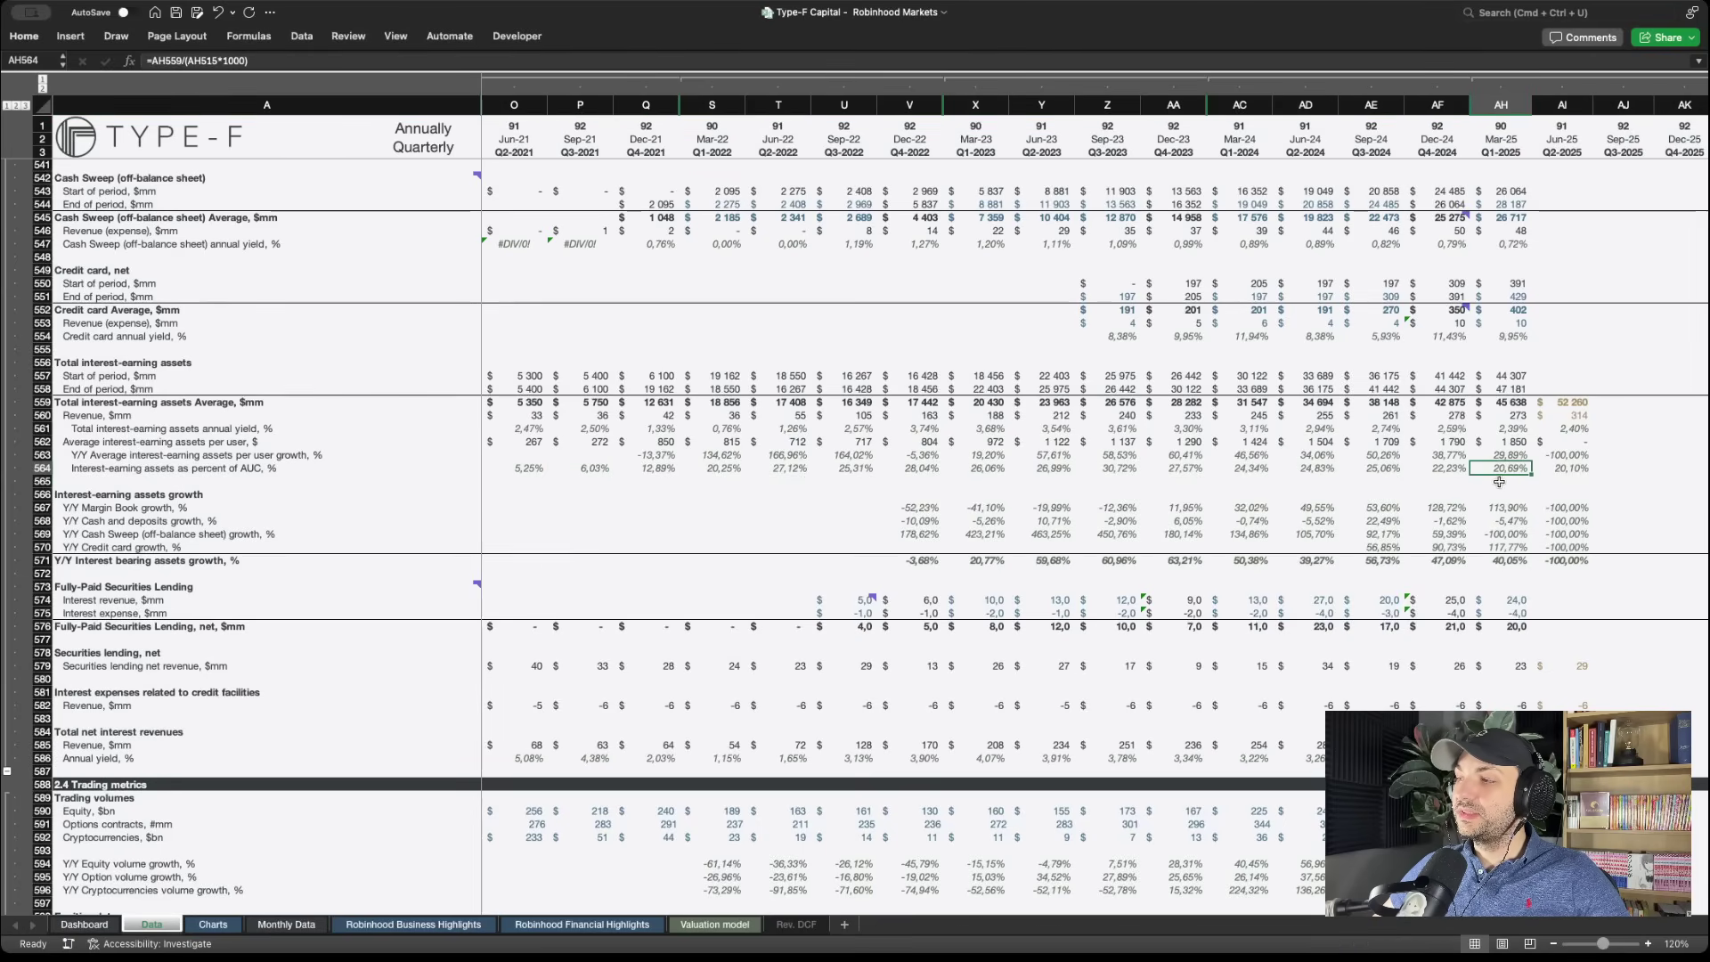
click(1576, 474)
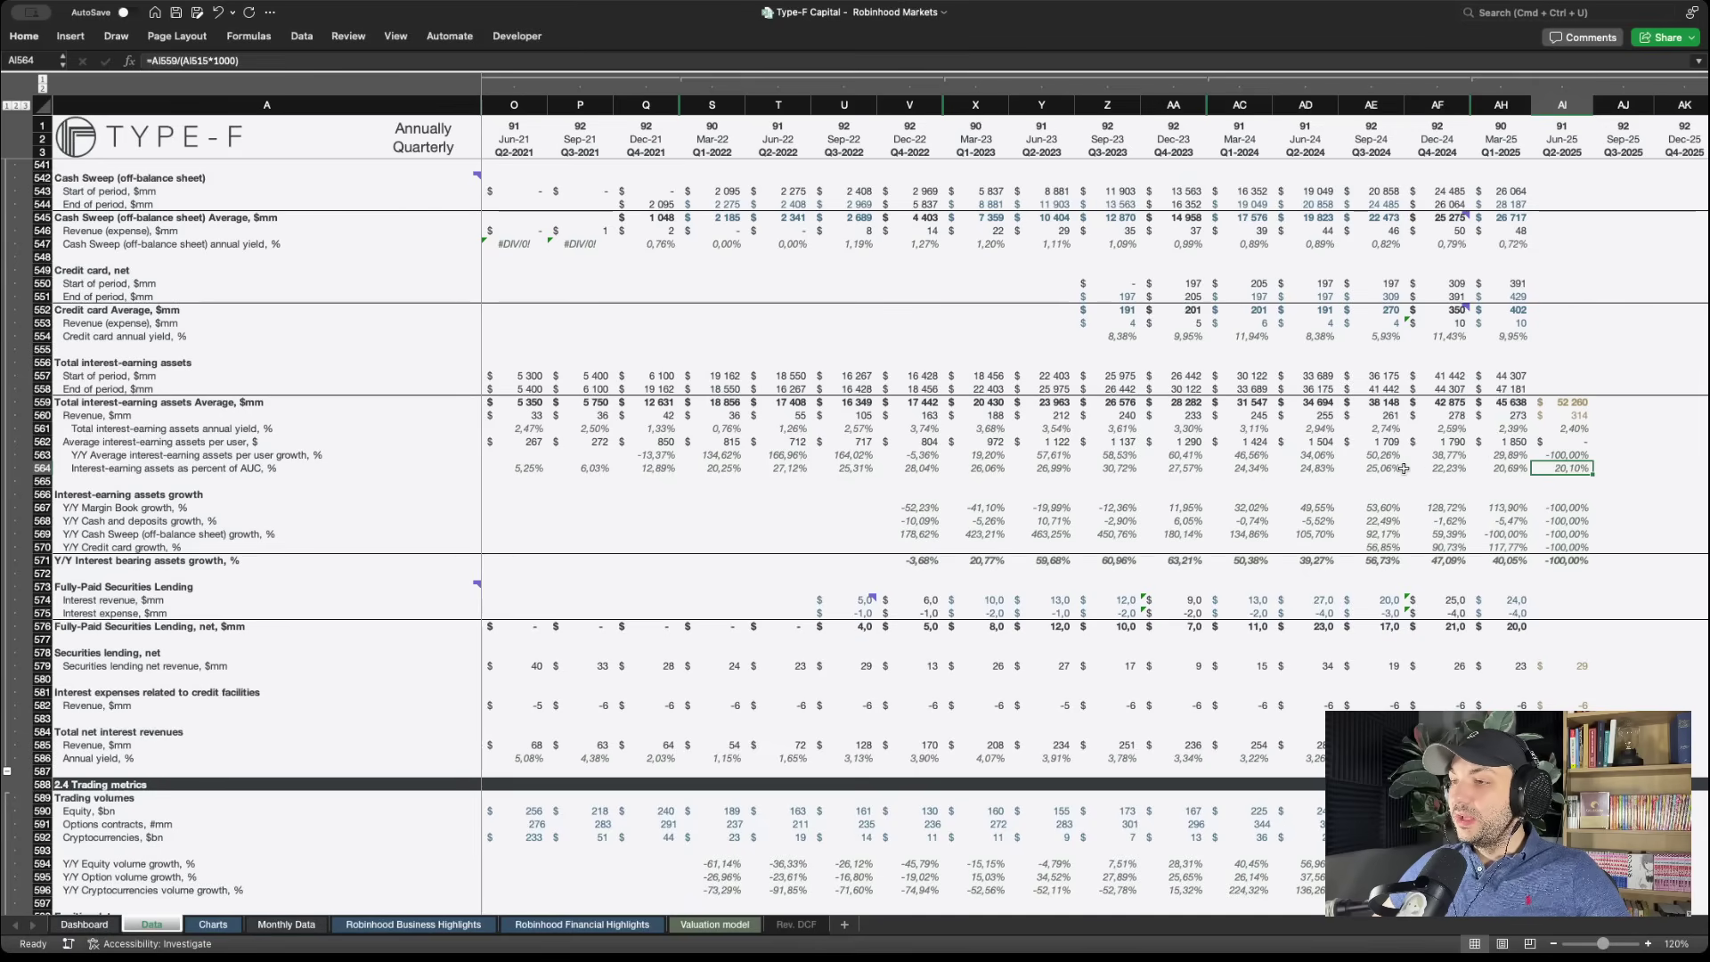
drag(1397, 470, 973, 473)
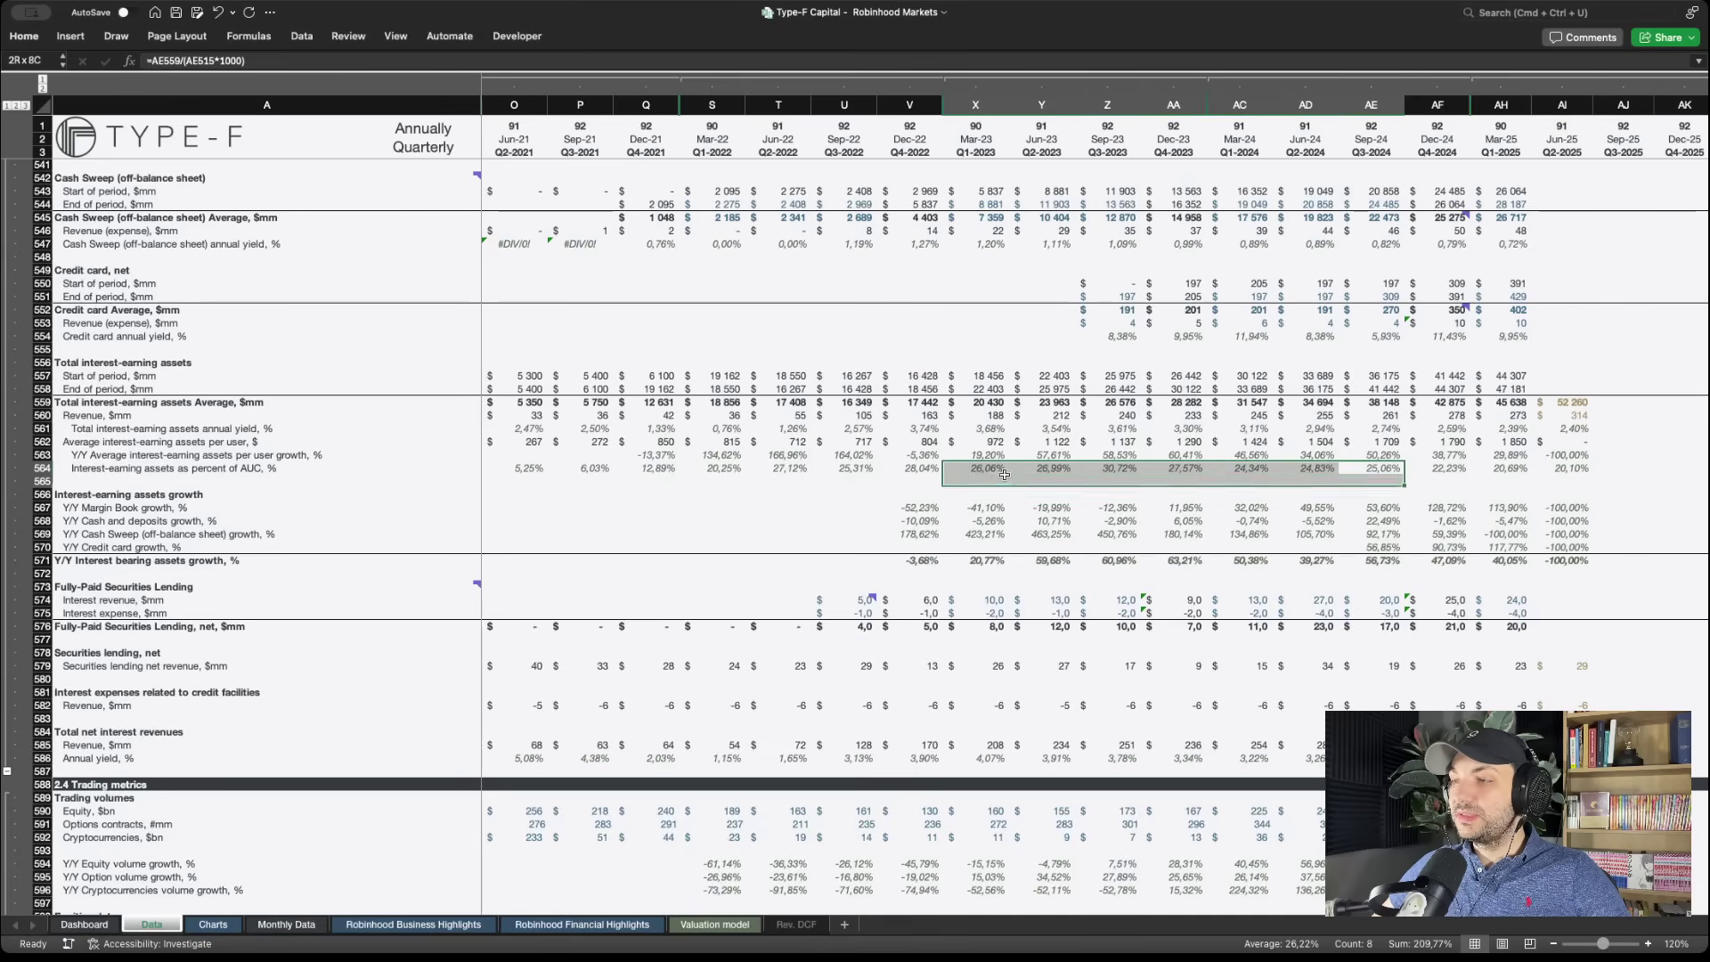
click(1095, 470)
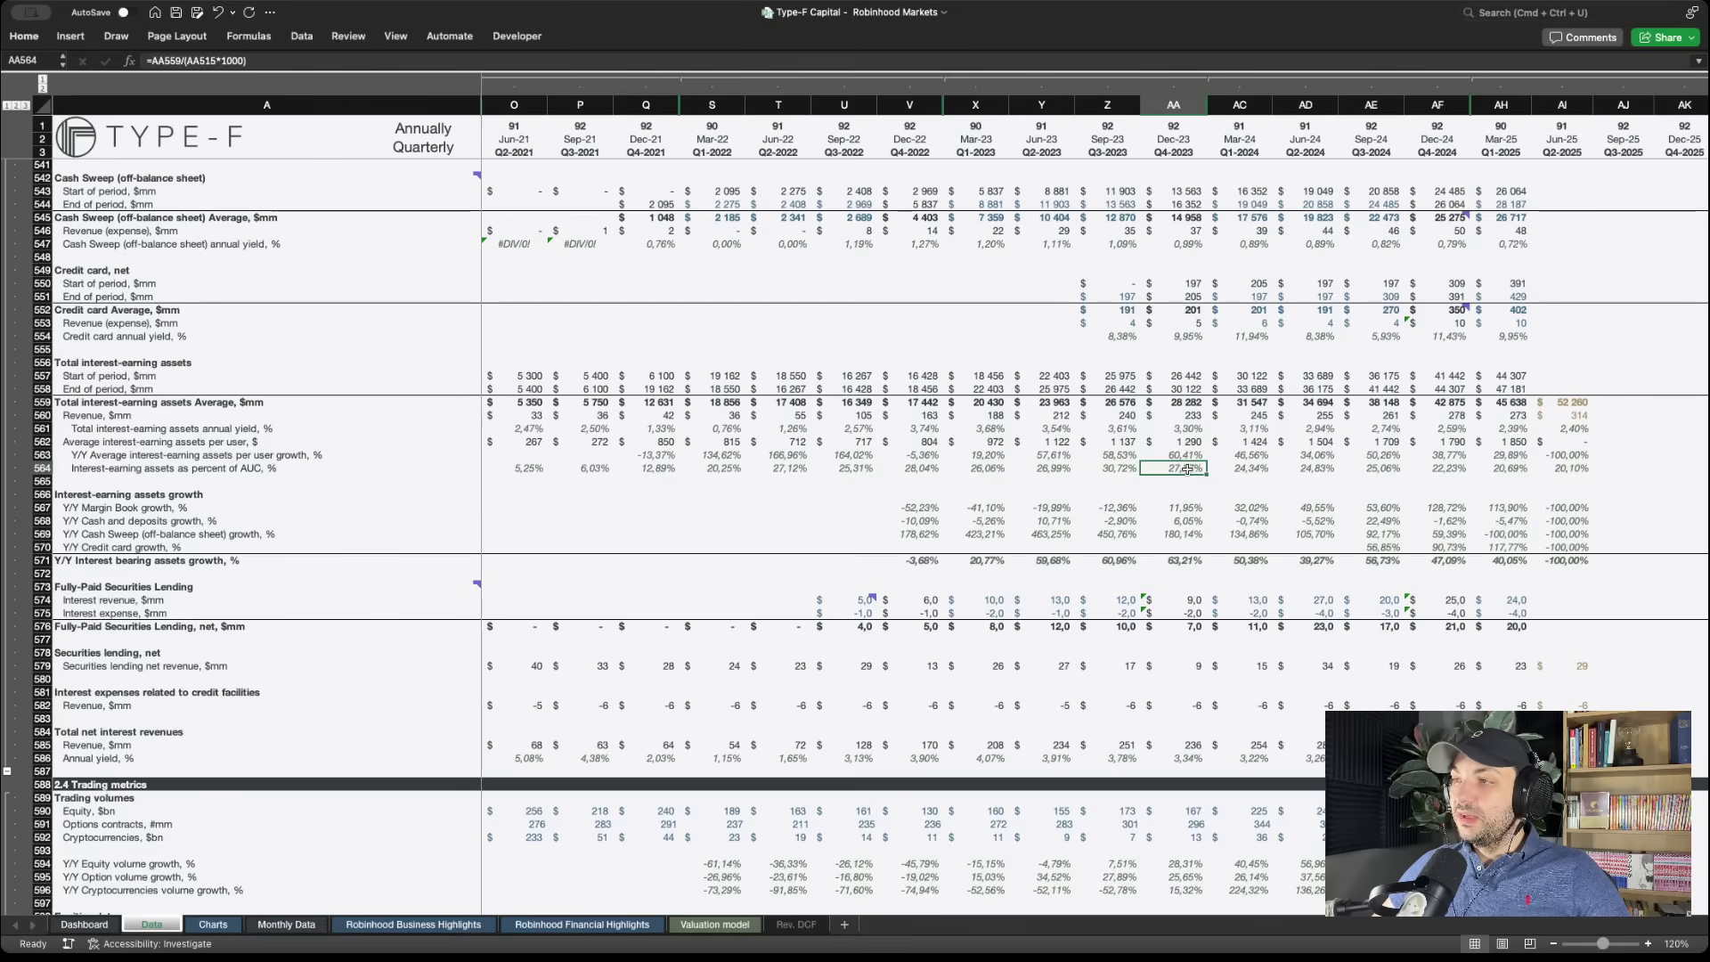
click(1254, 471)
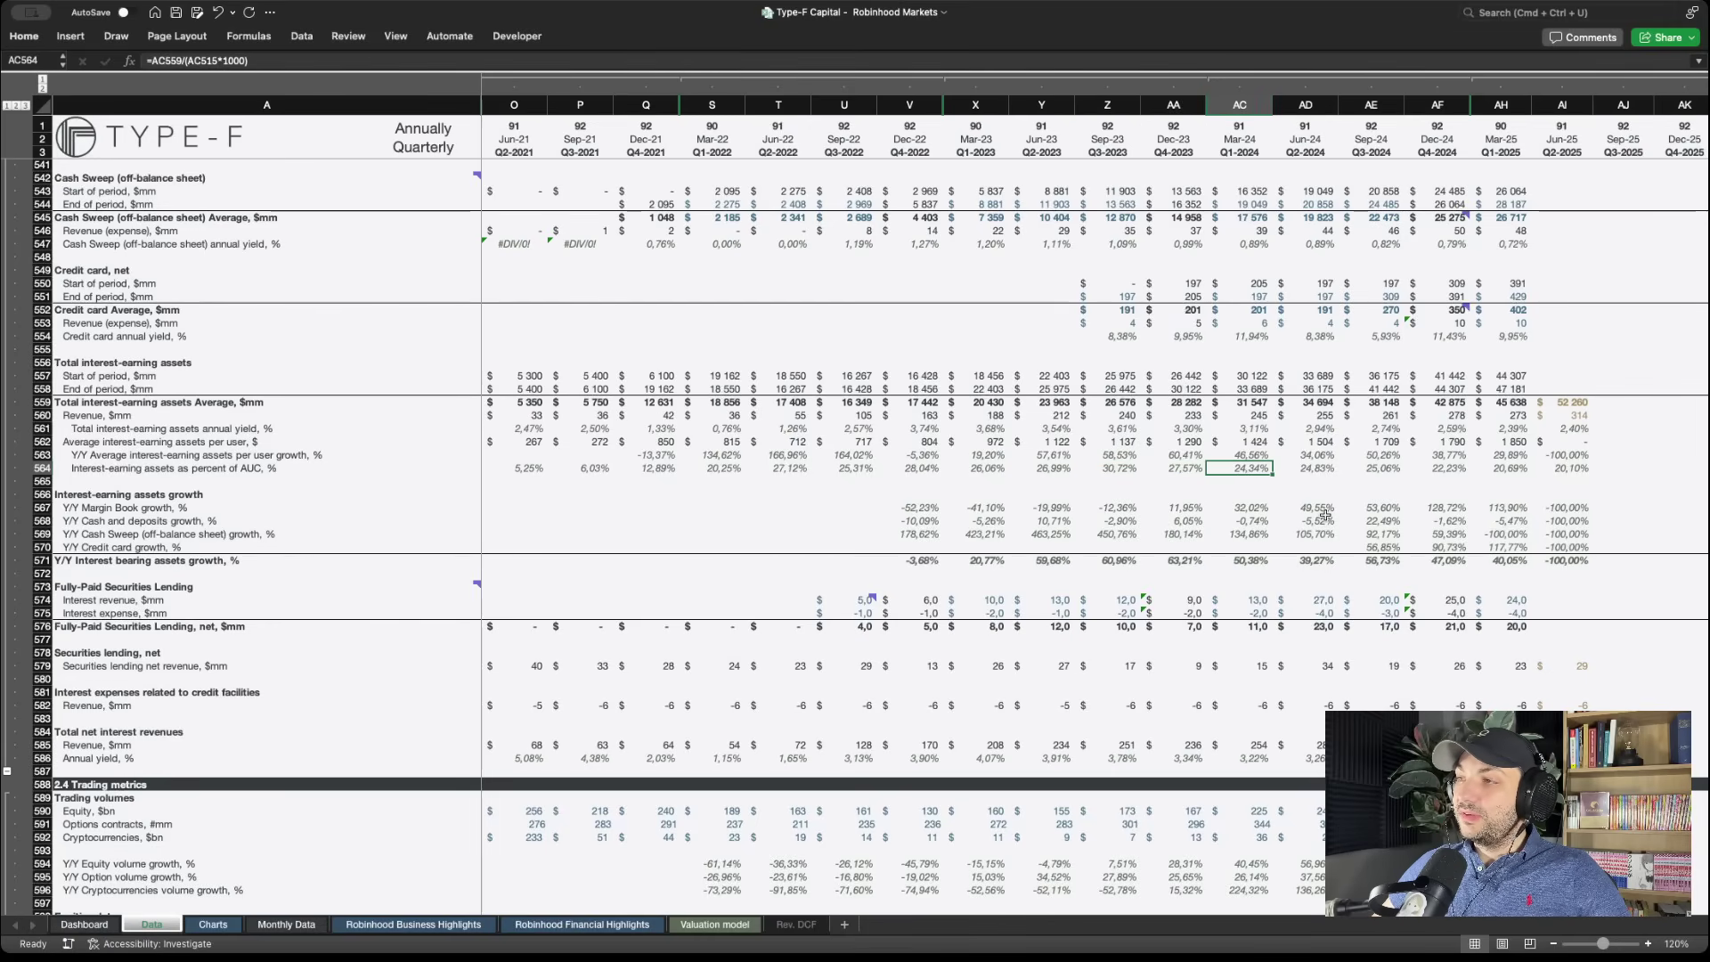
click(1319, 473)
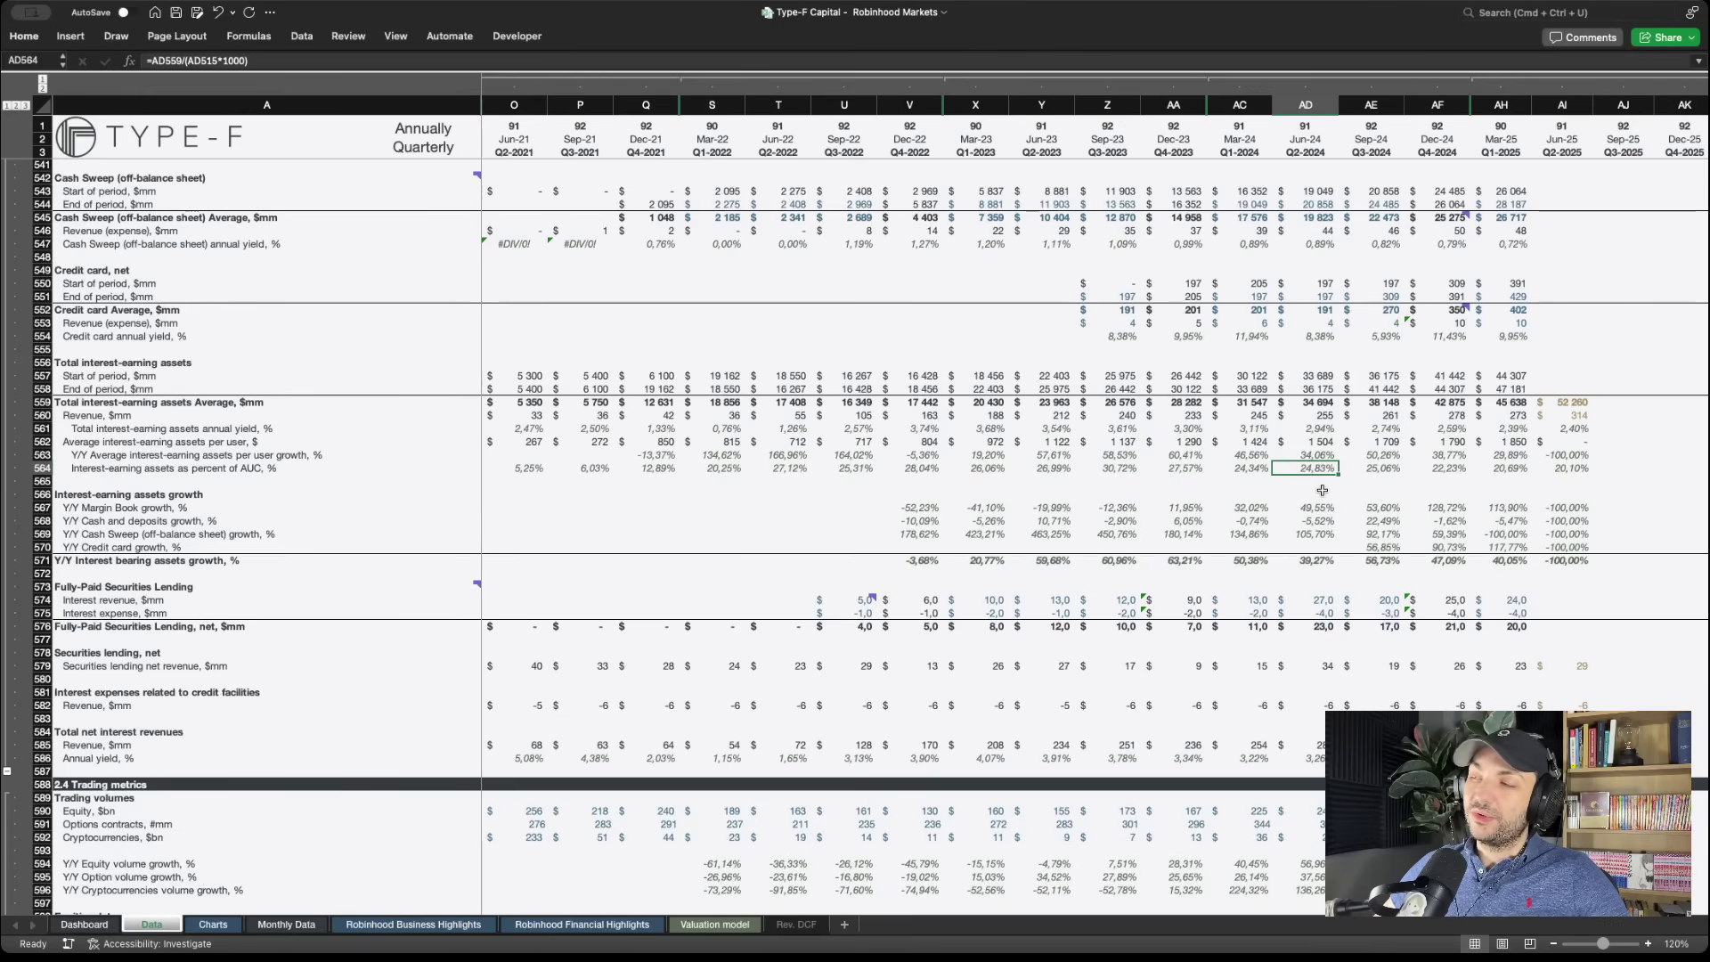
click(1561, 402)
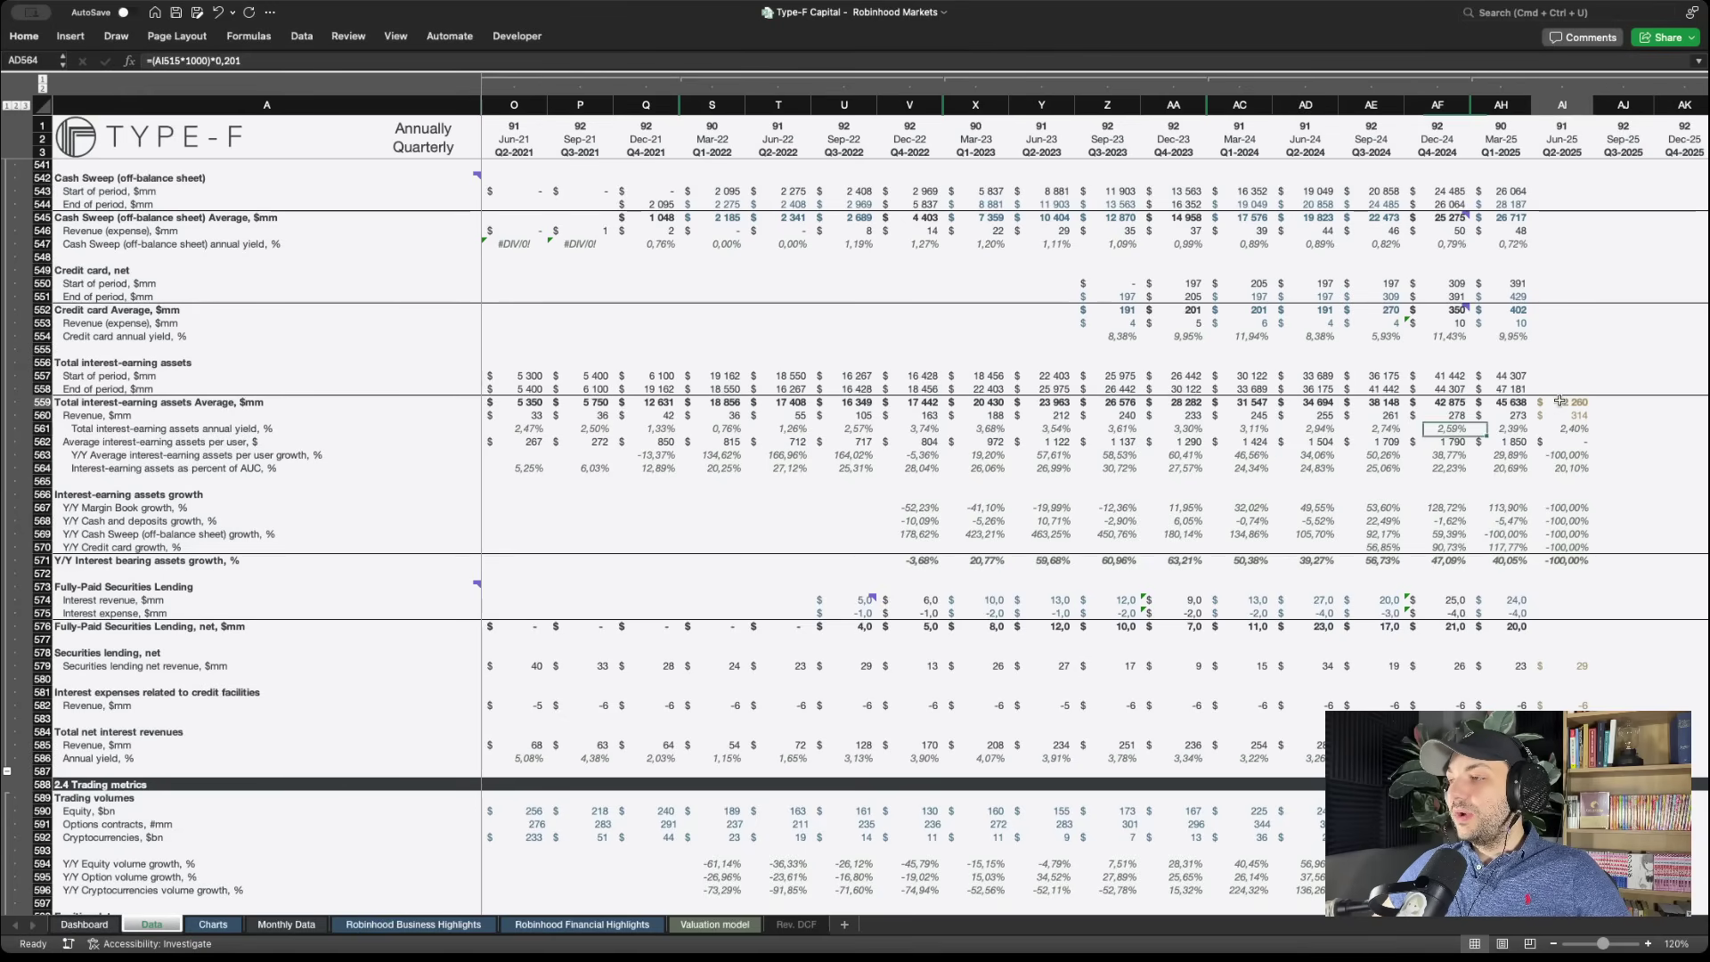
click(1573, 468)
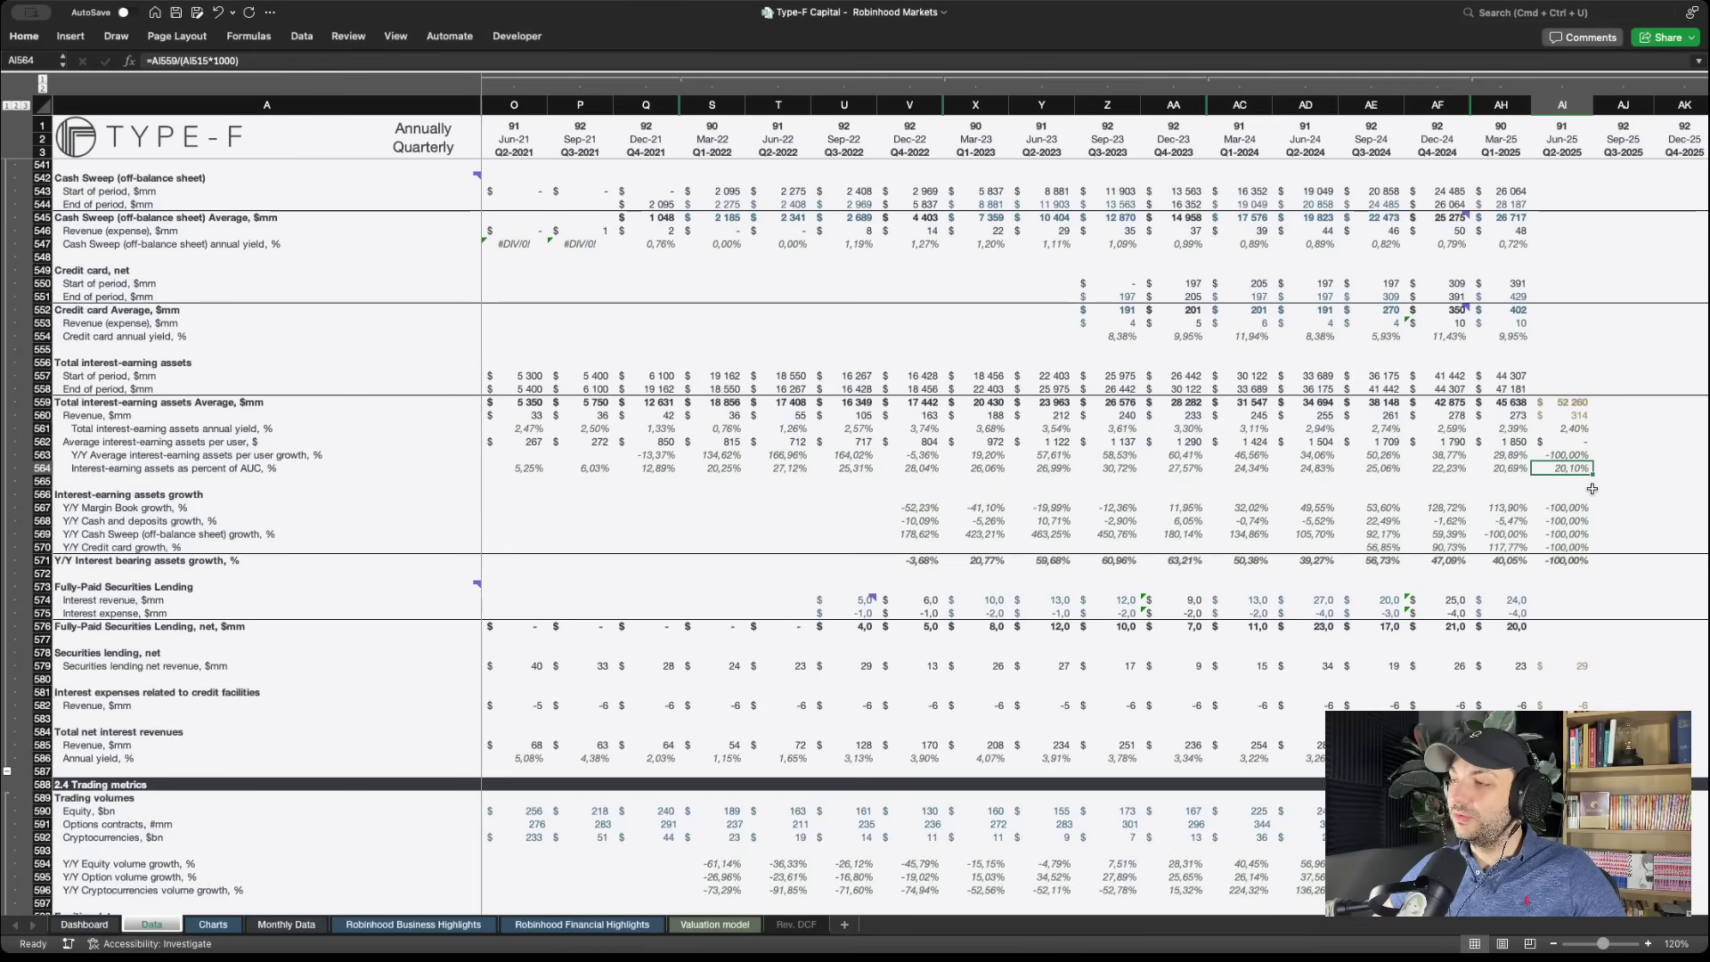
click(1502, 470)
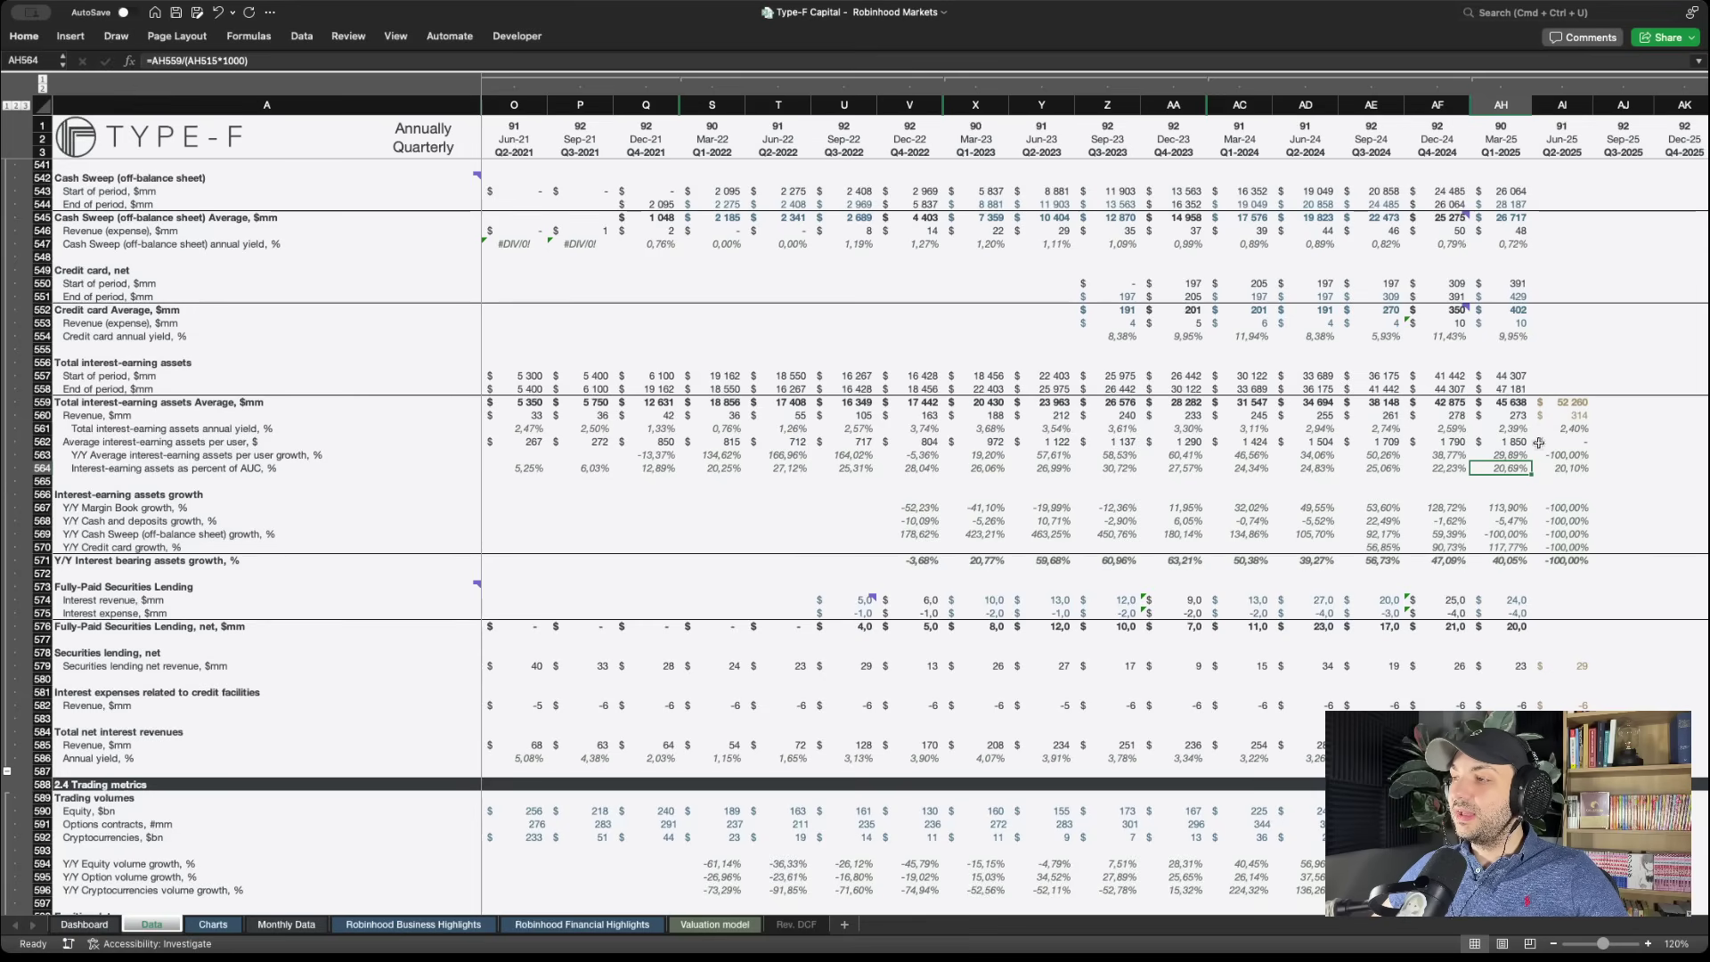
click(1505, 429)
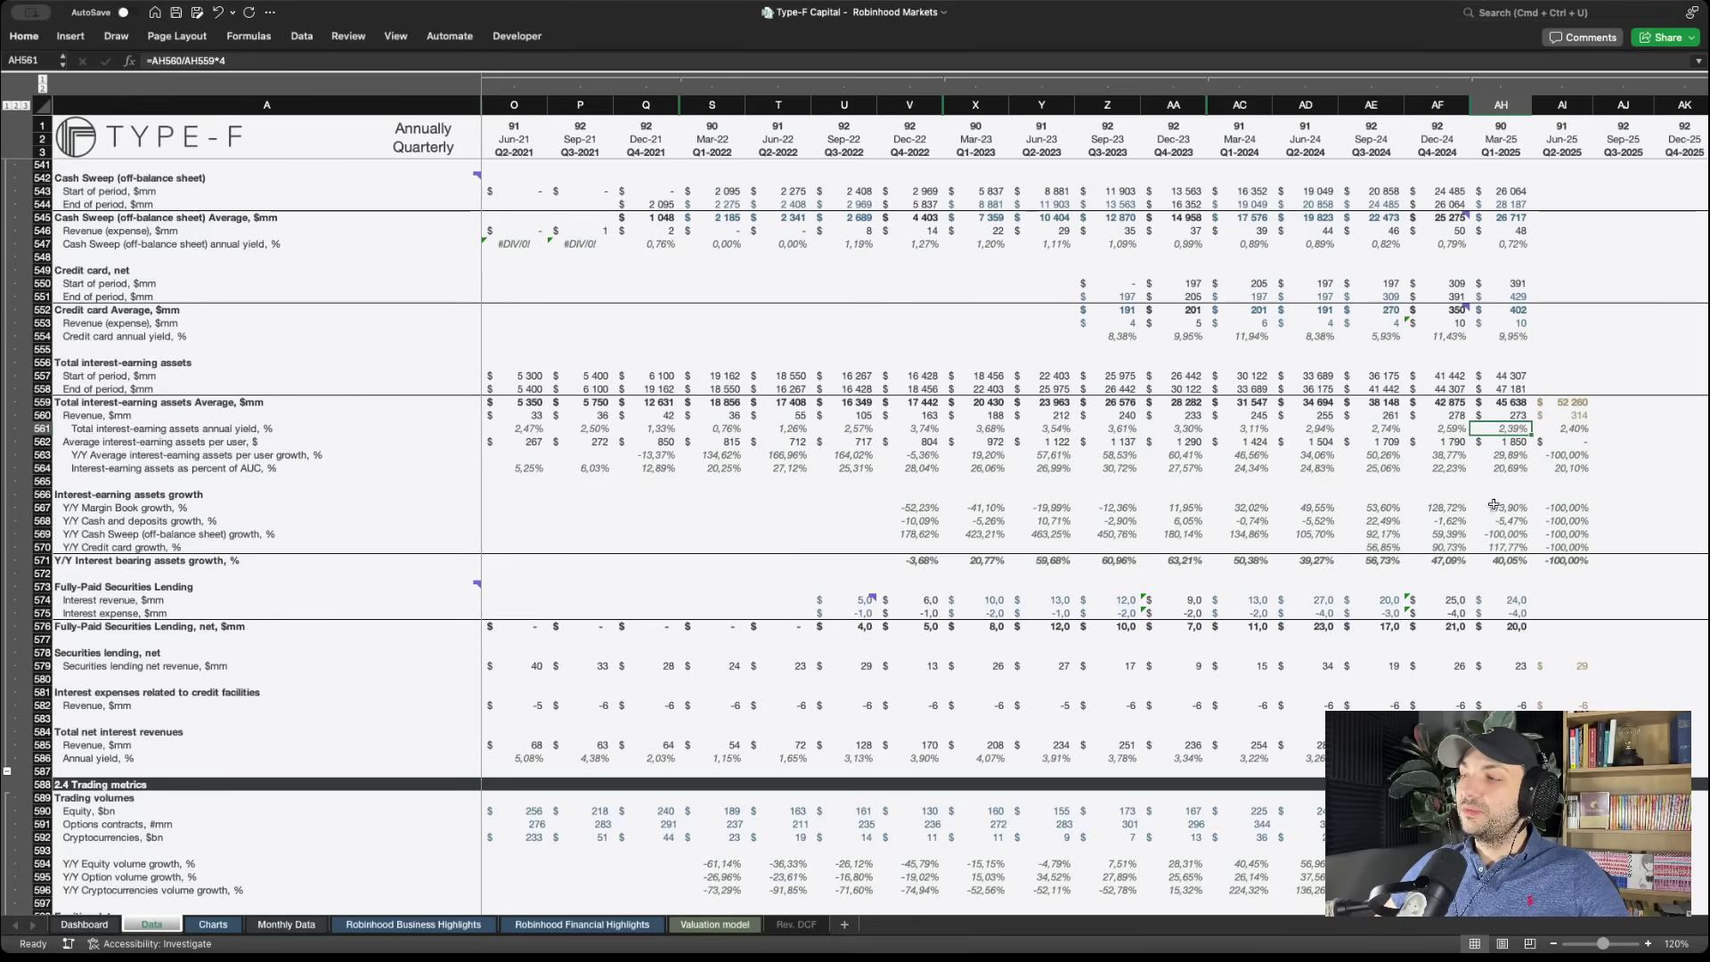
click(1563, 428)
click(1577, 415)
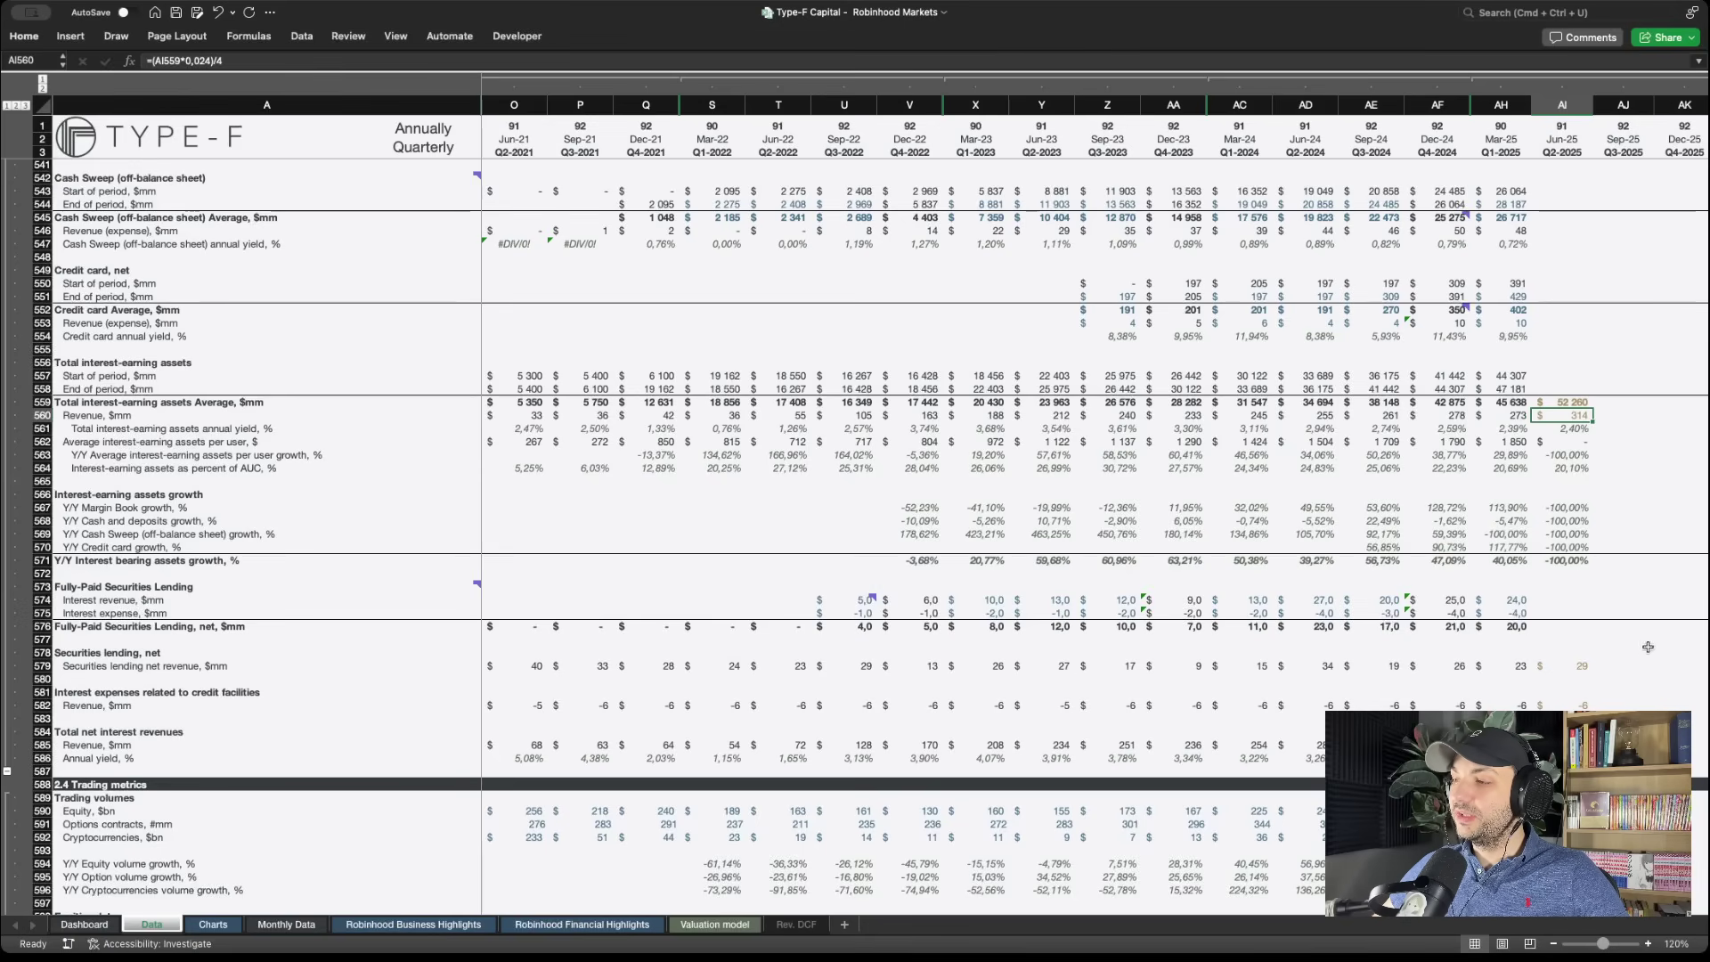
click(1577, 708)
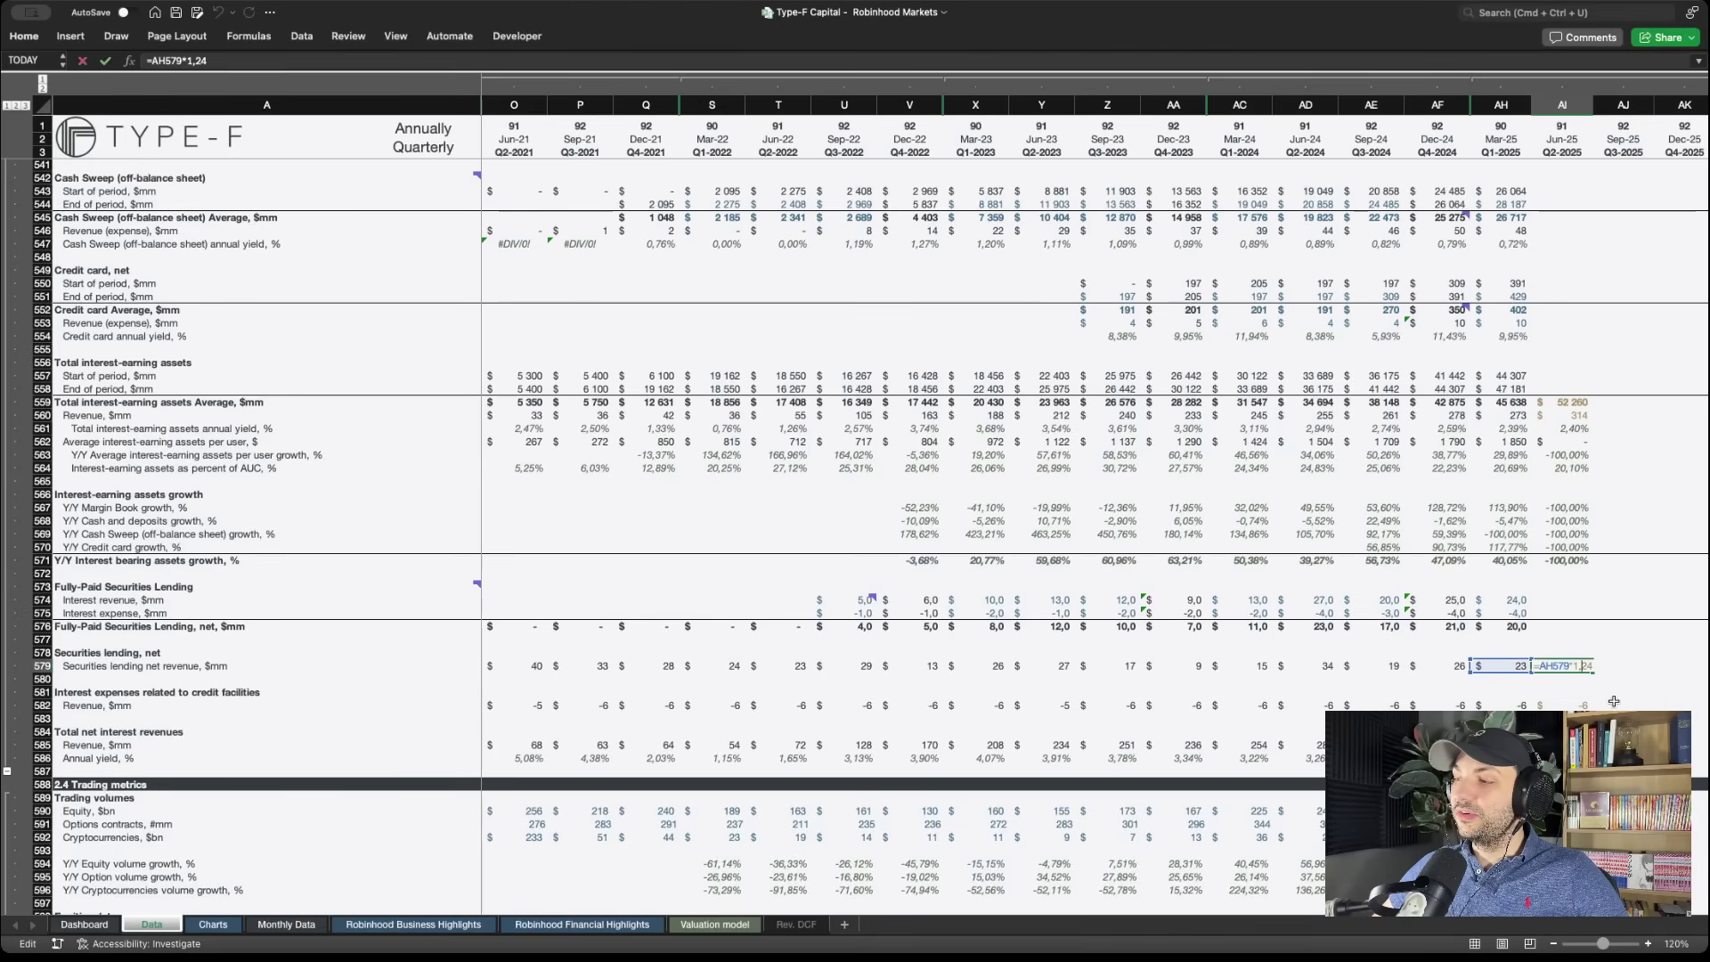
click(1576, 744)
key(F2)
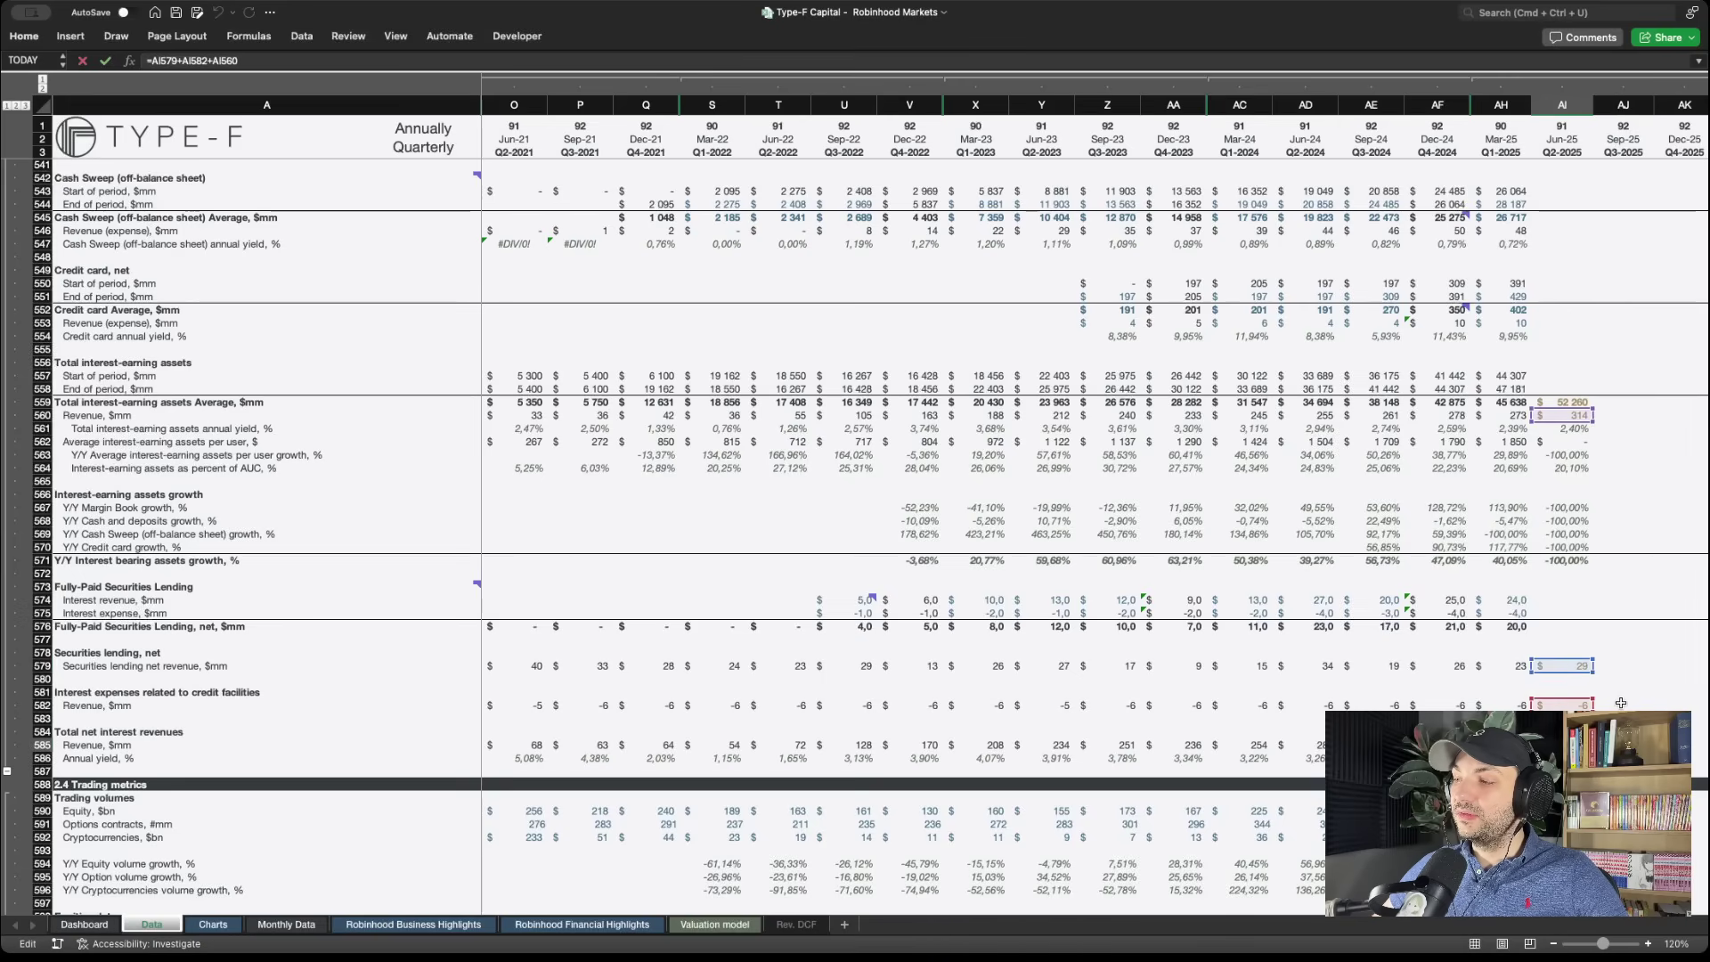
key(Escape)
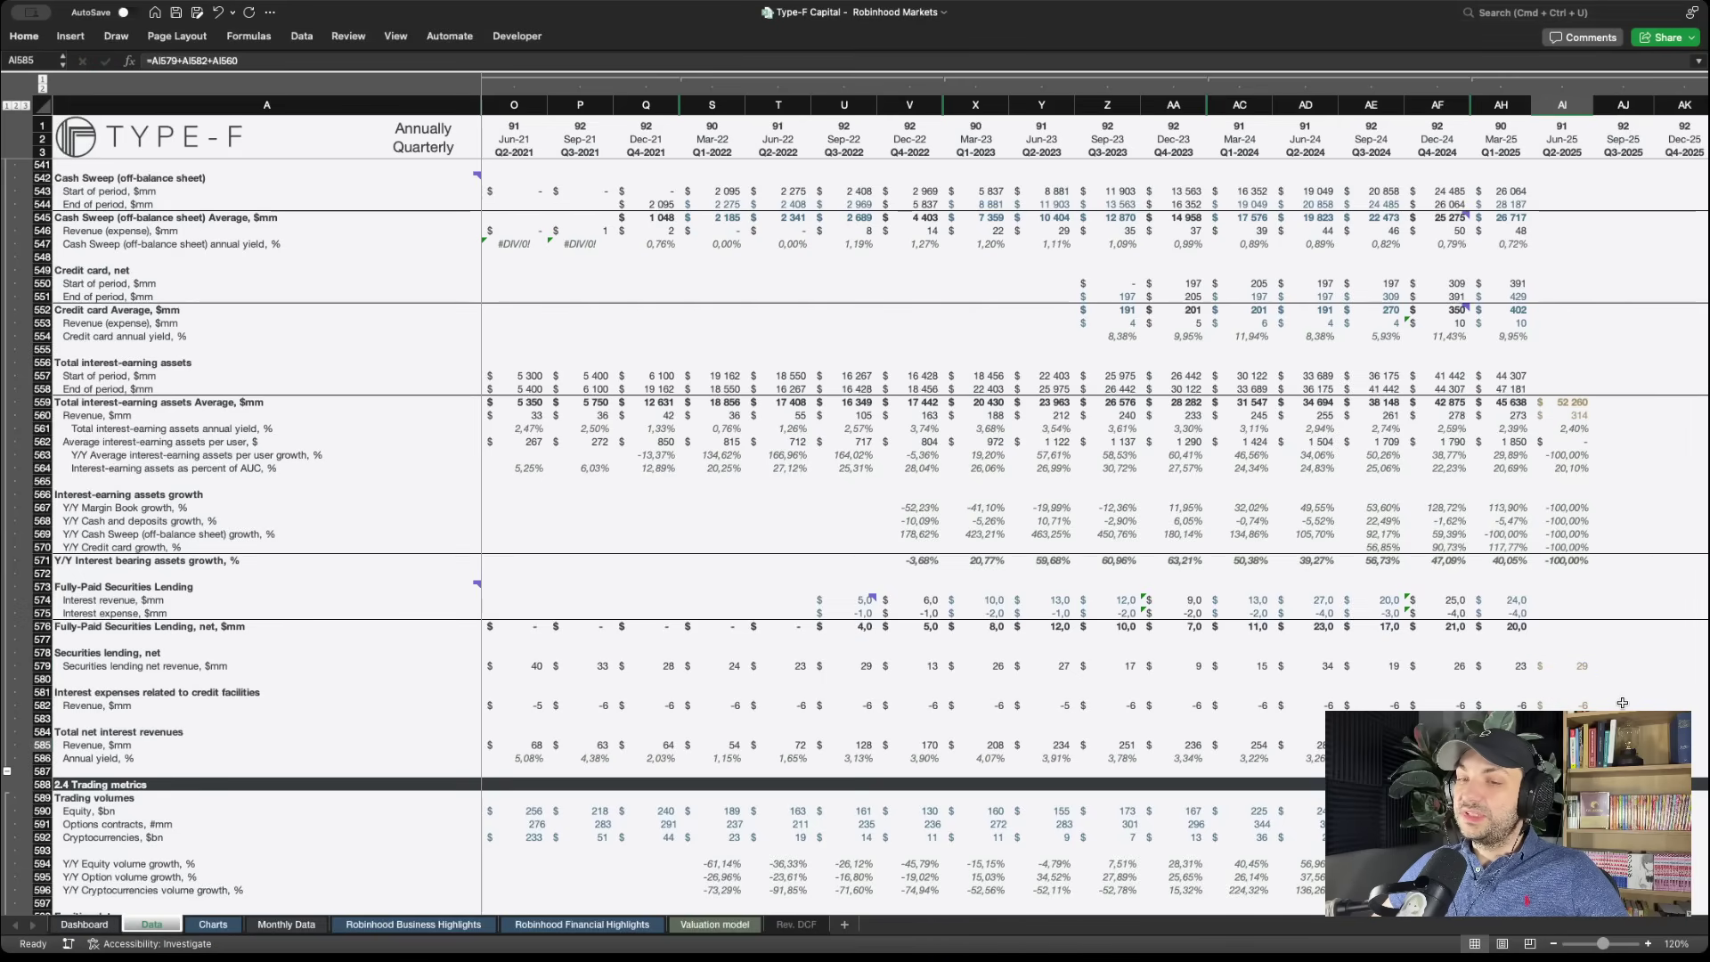
key(Down)
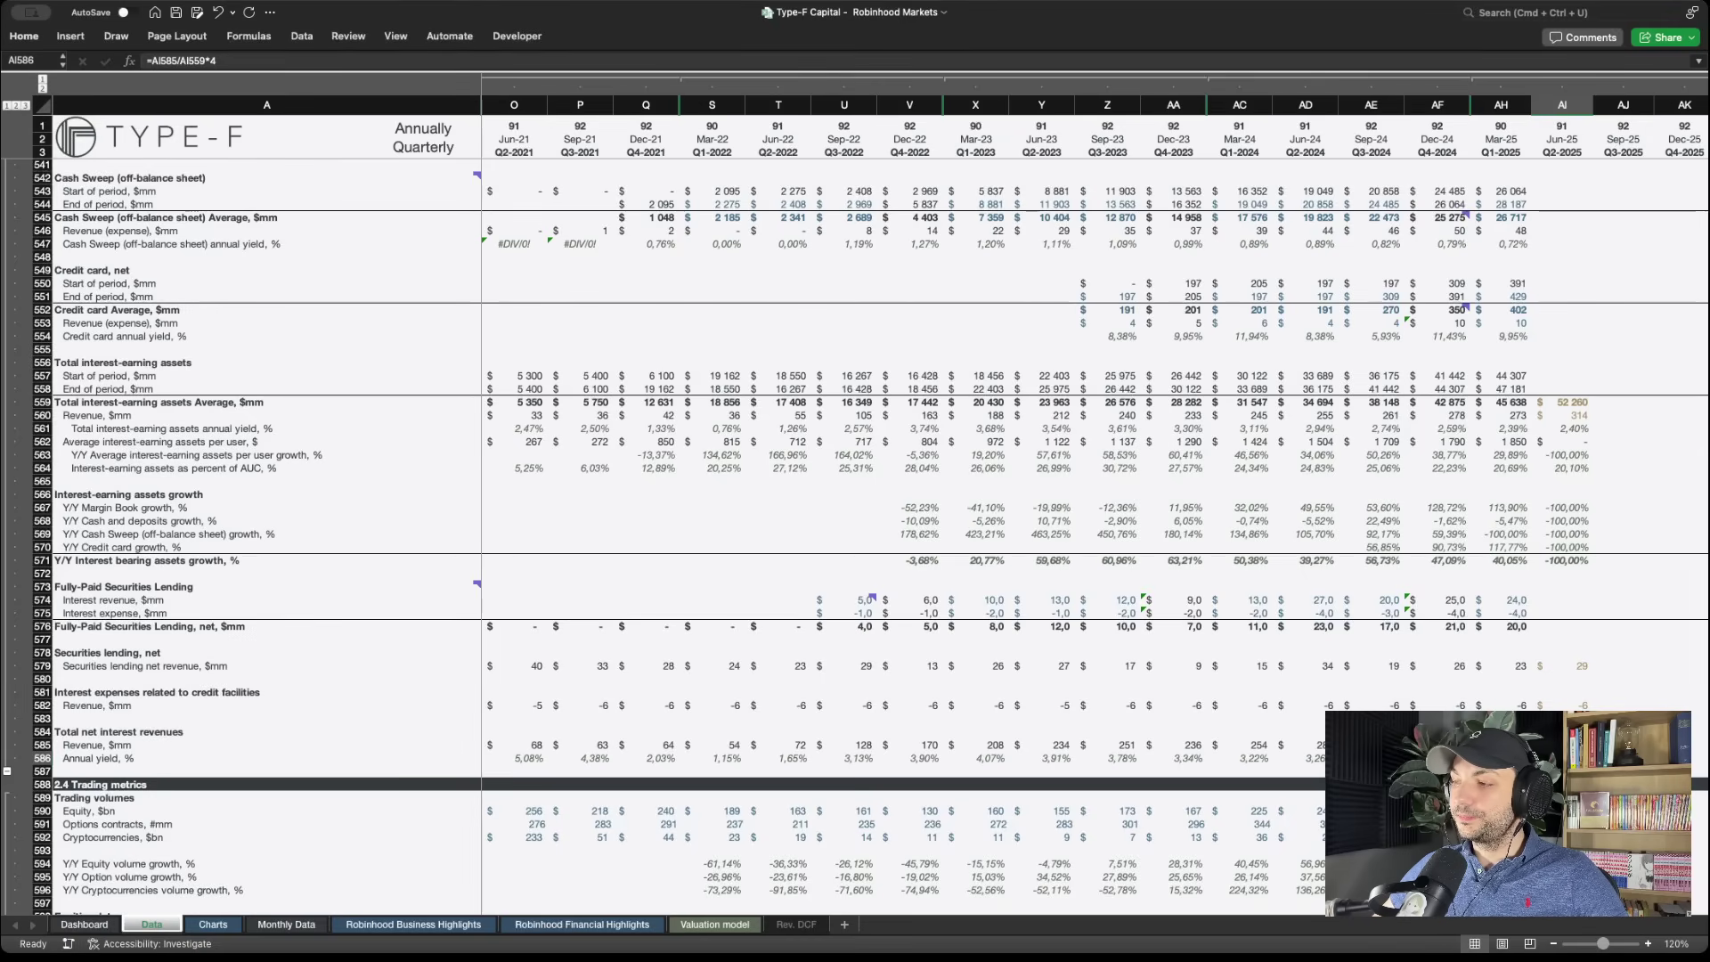
key(Left)
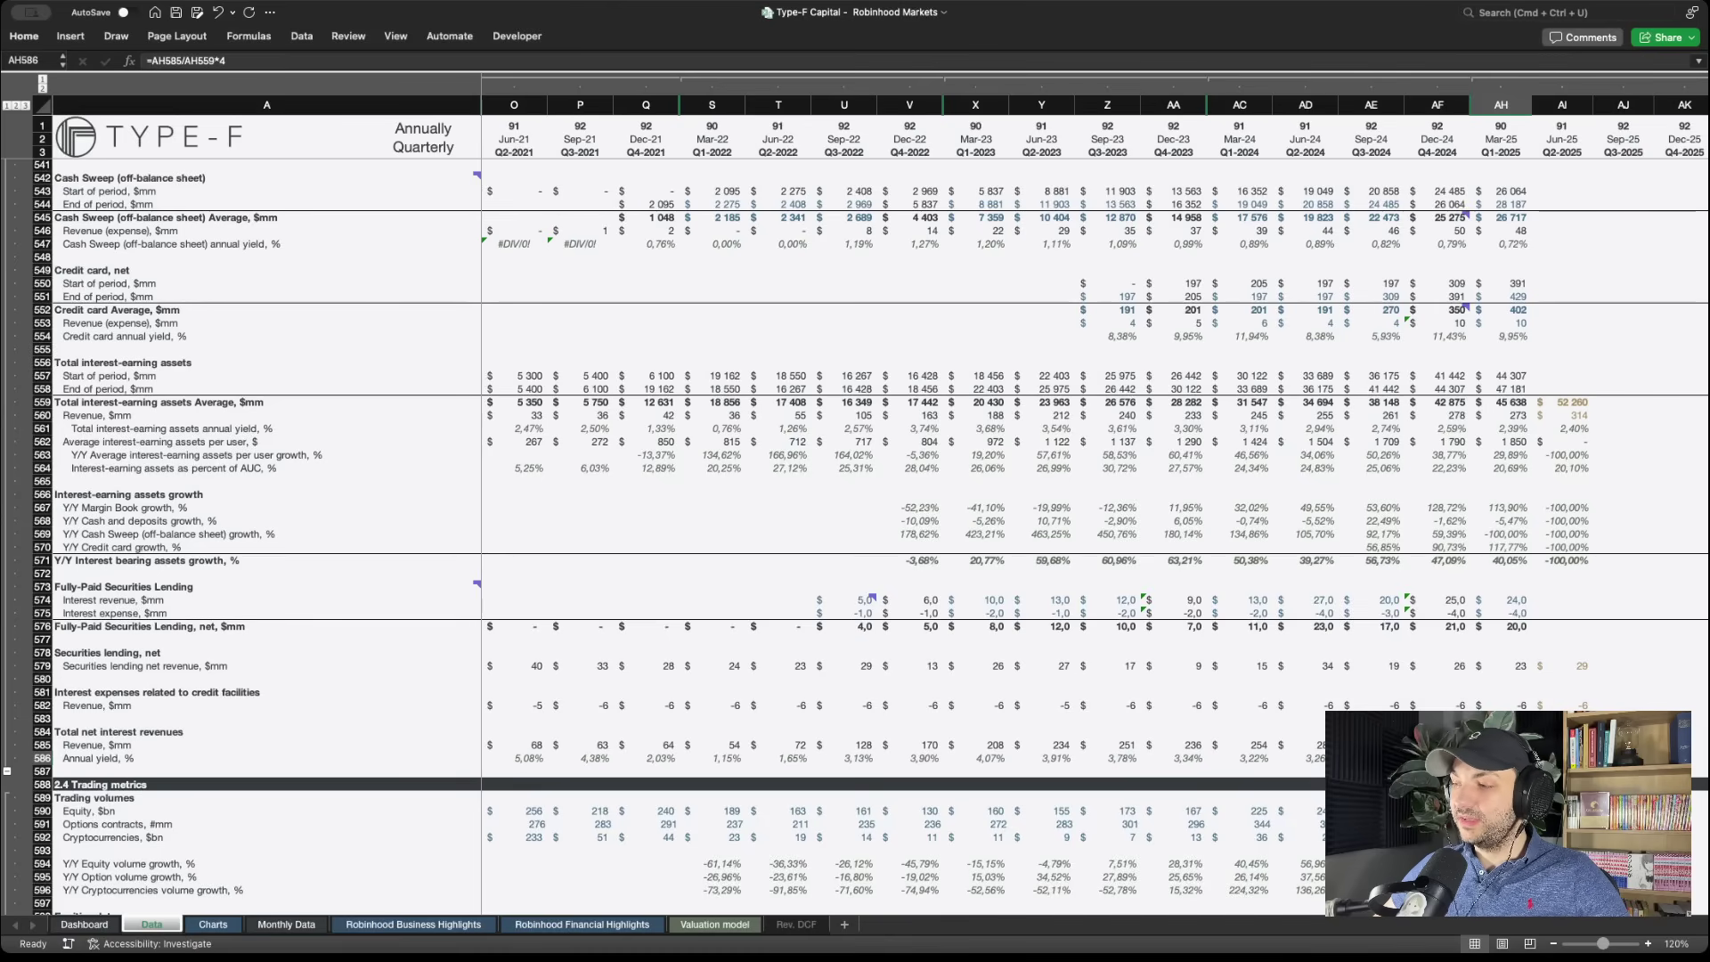
key(Right)
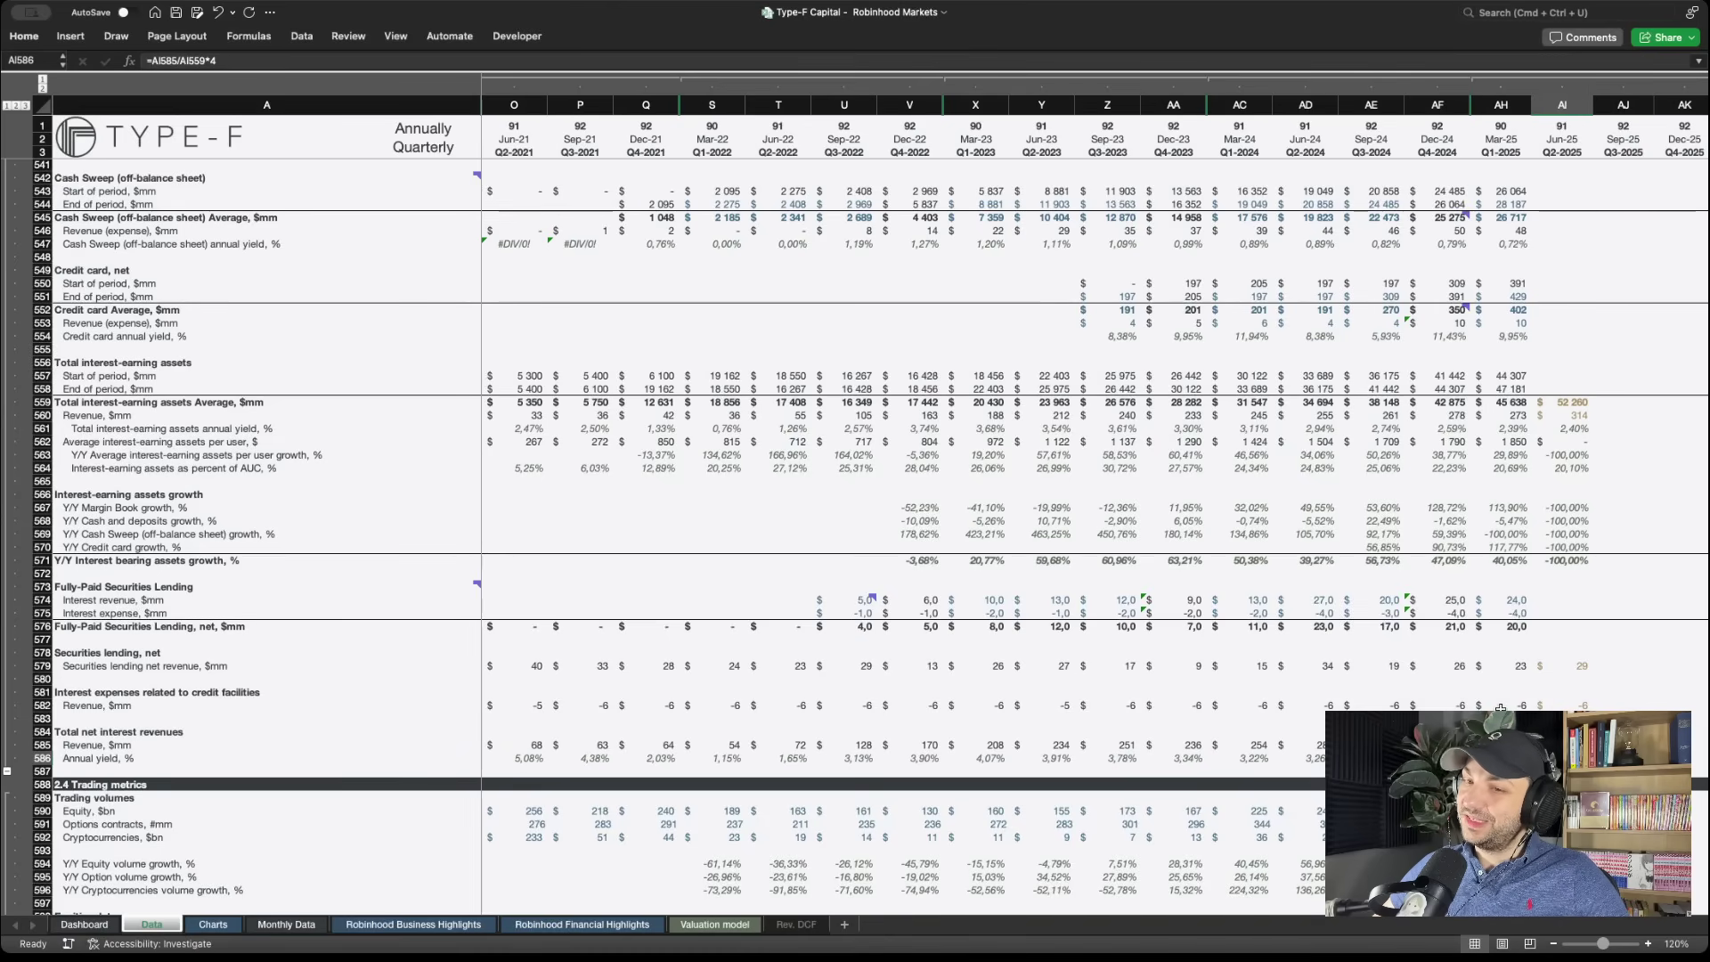
scroll(1500, 702, up, 5)
scroll(1500, 703, up, 5)
scroll(1500, 703, up, 5)
scroll(1499, 700, up, 5)
scroll(1499, 701, up, 3)
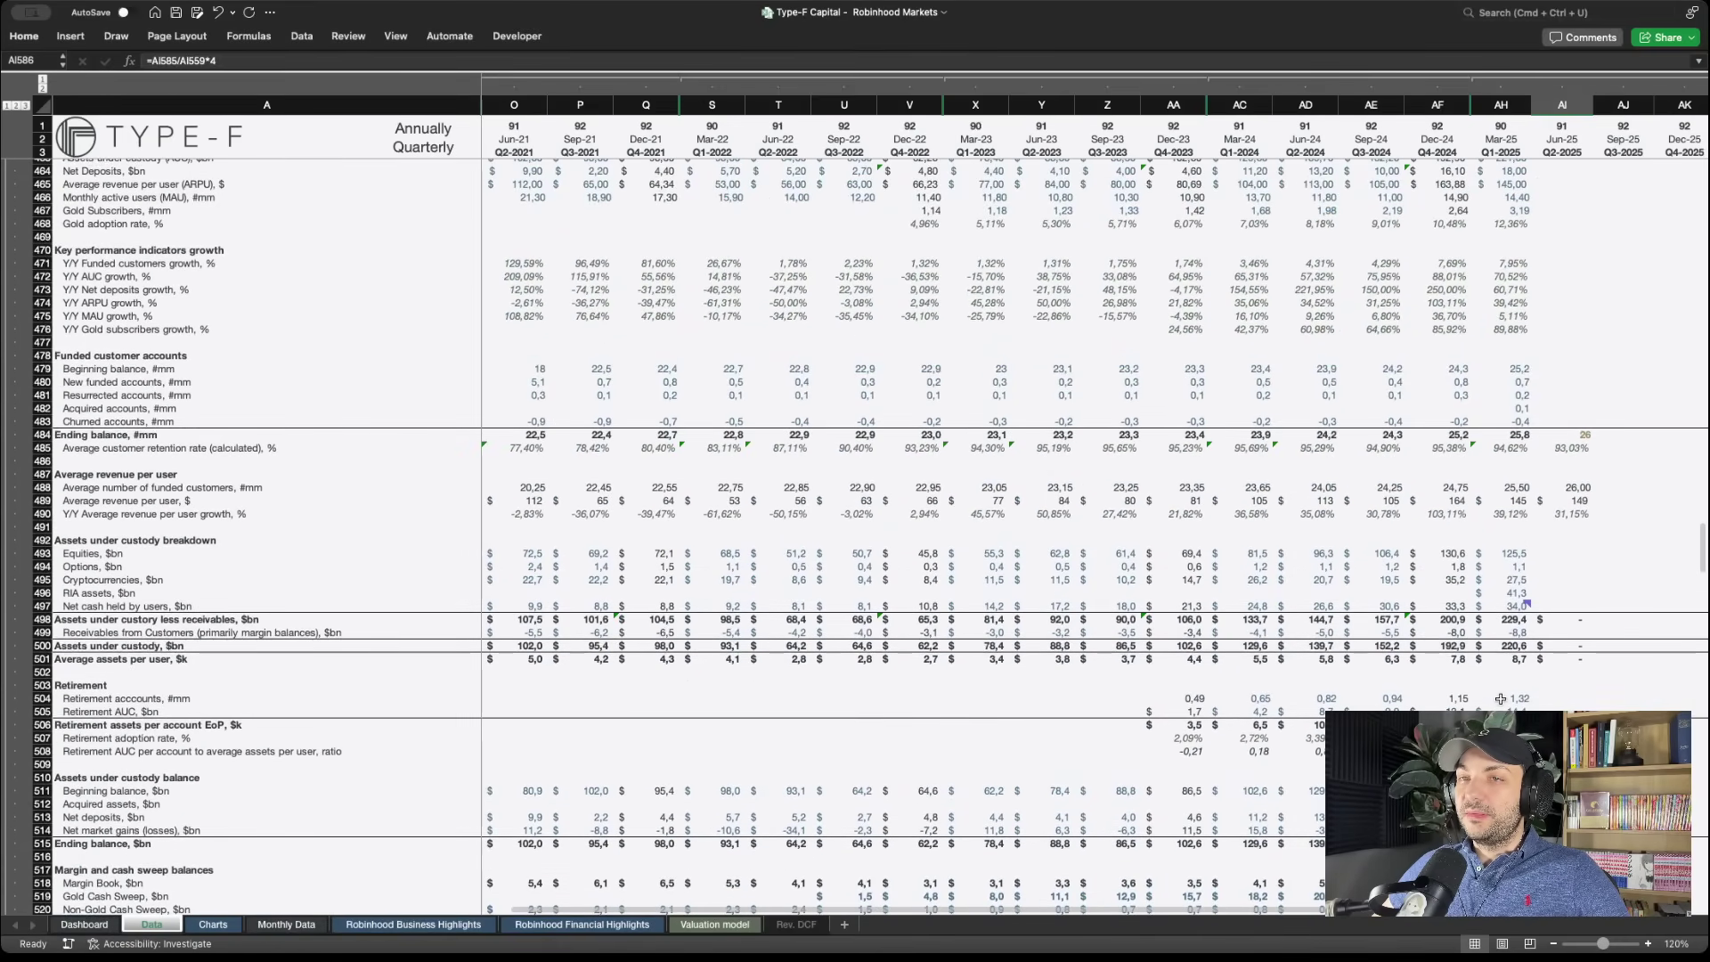
scroll(1501, 699, up, 4)
scroll(1500, 699, up, 3)
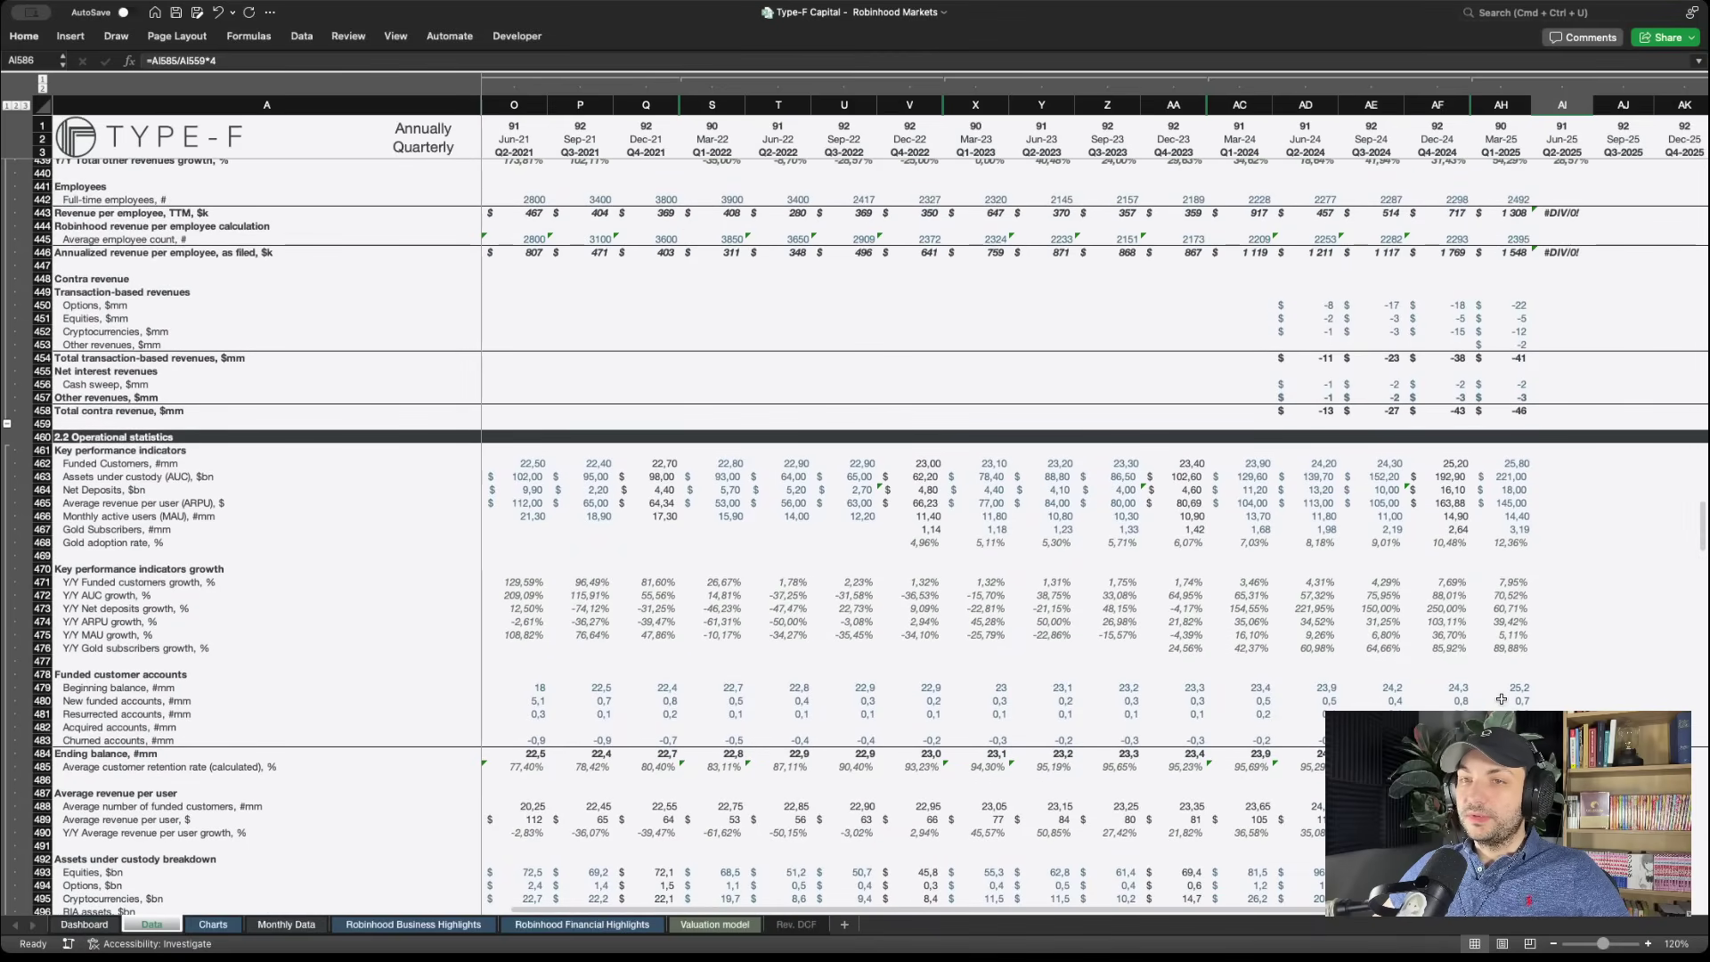
scroll(1500, 699, up, 5)
scroll(1500, 699, up, 5)
scroll(1499, 699, up, 5)
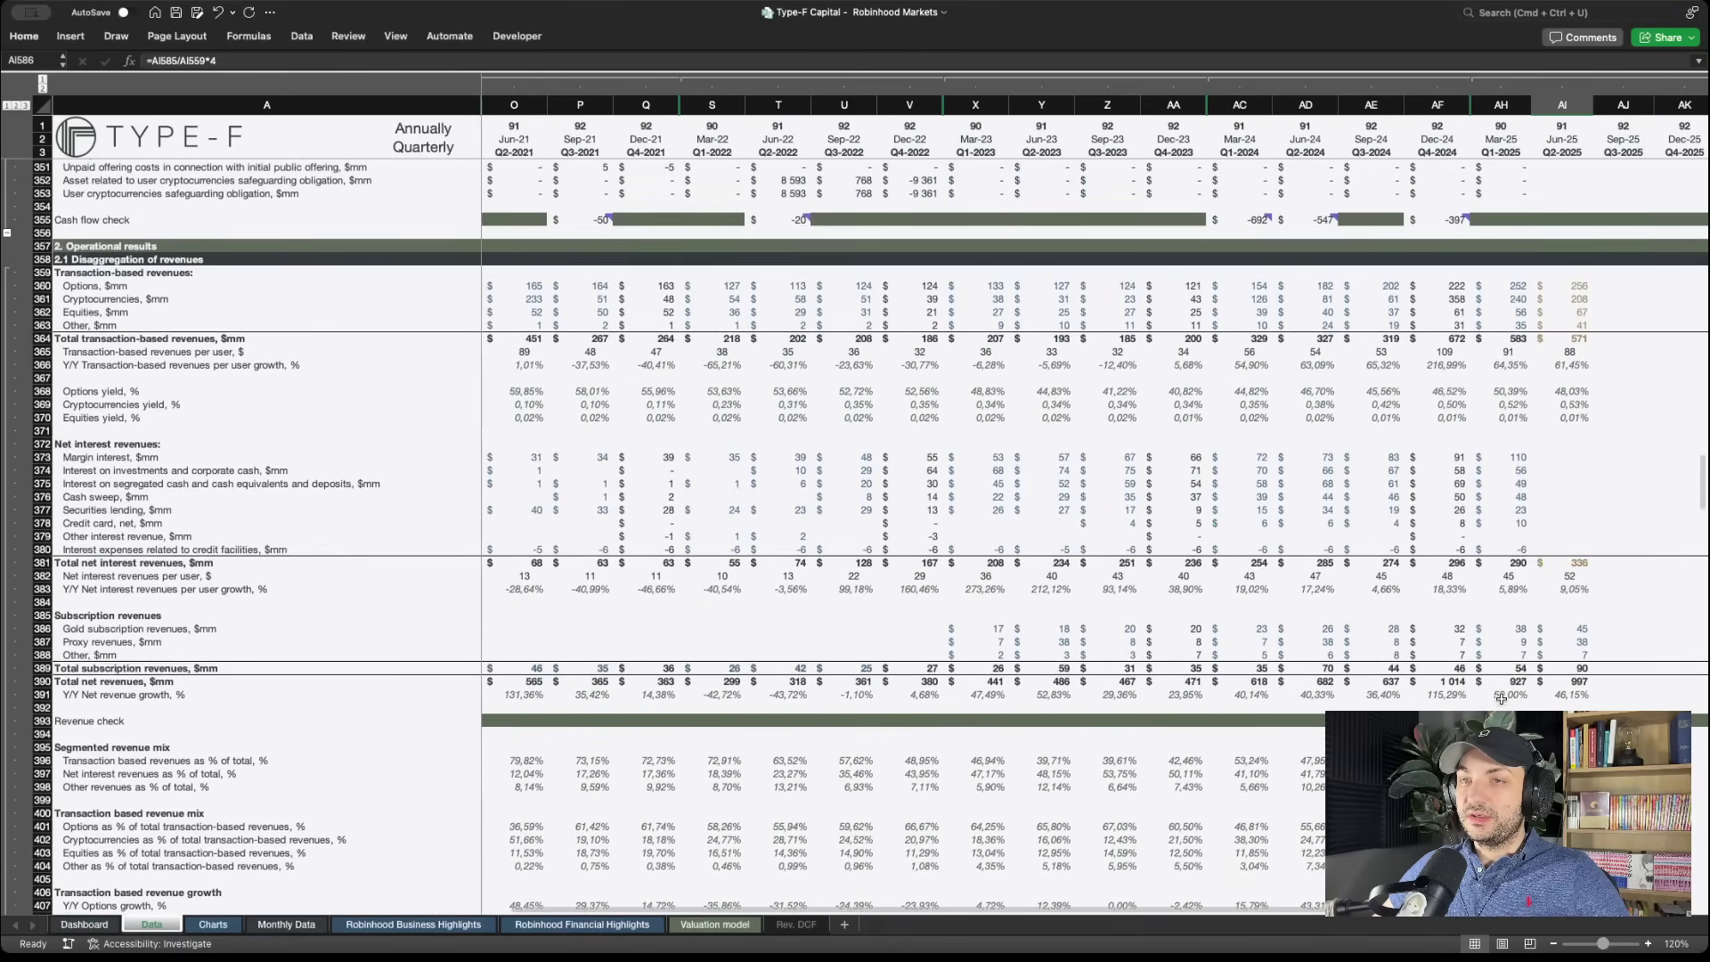
scroll(1501, 698, down, 2)
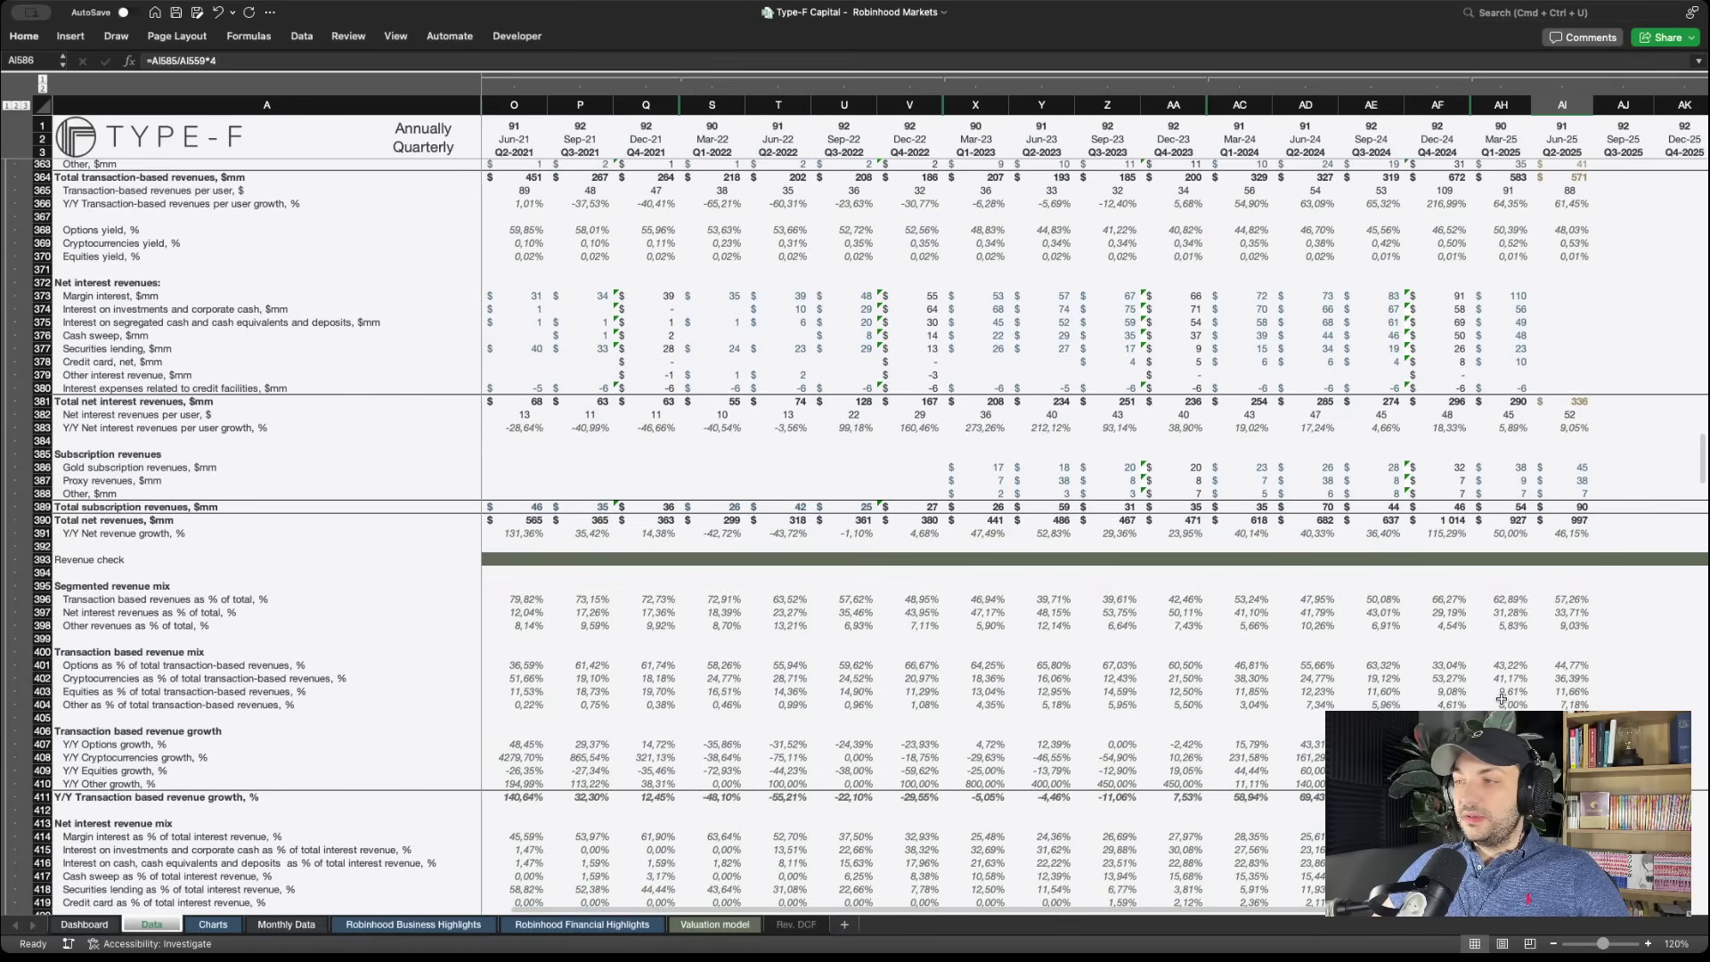
click(1581, 467)
scroll(1554, 650, down, 1)
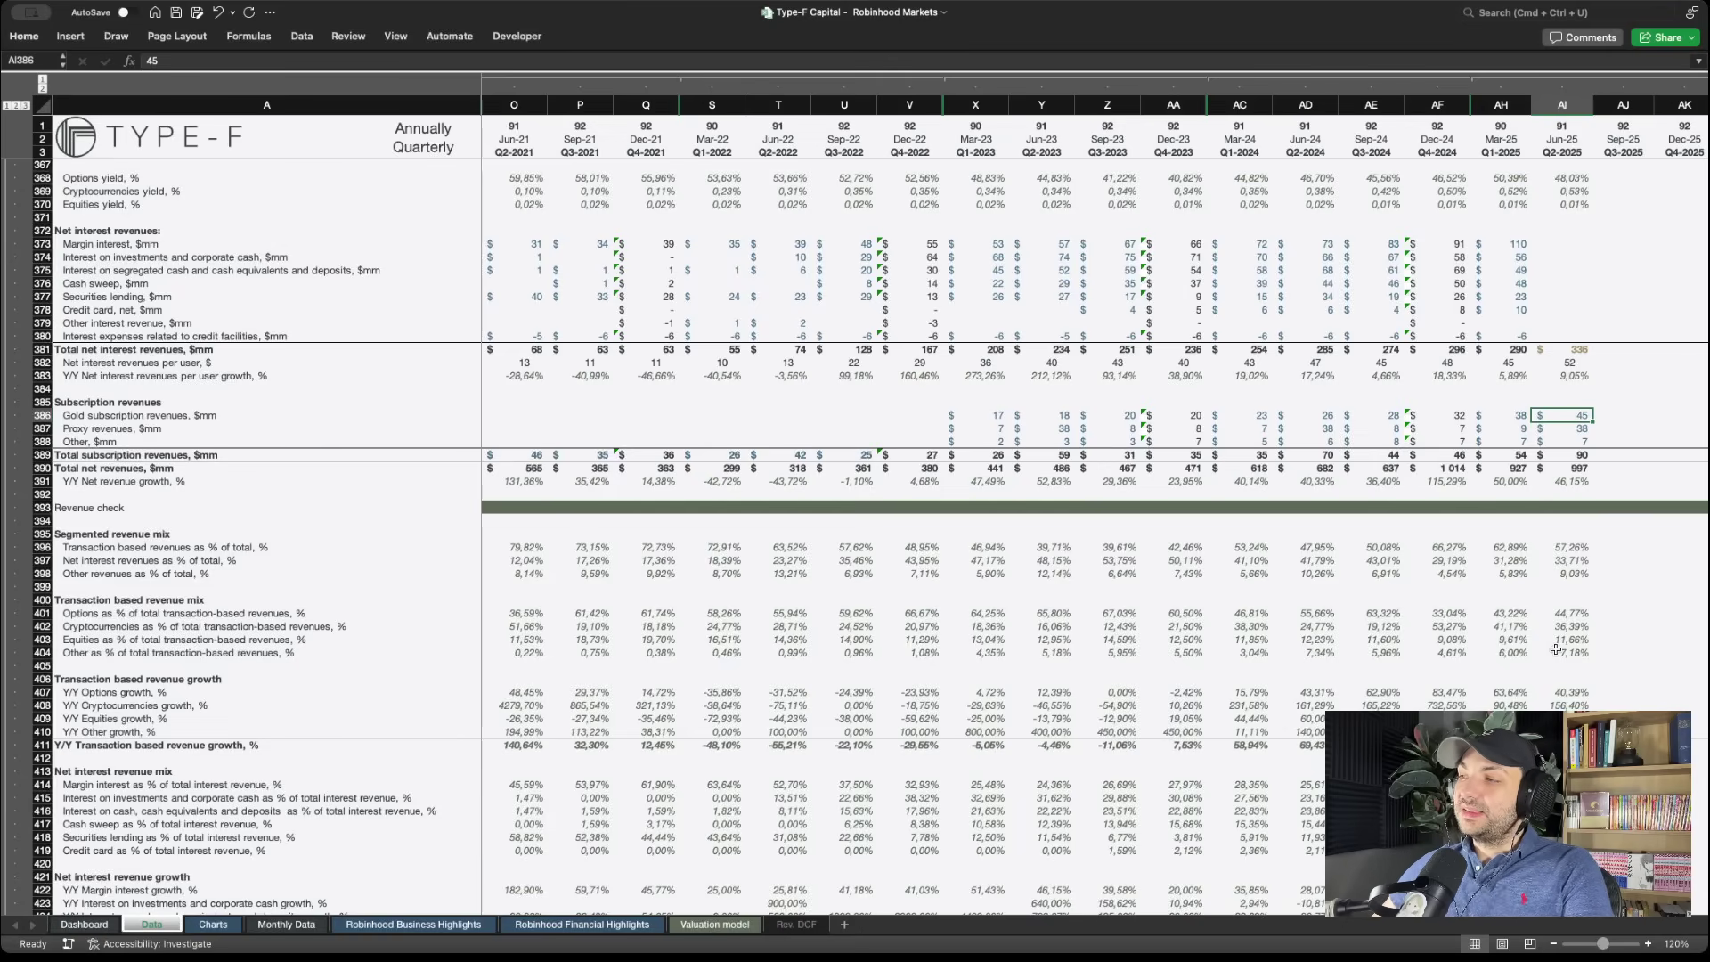
click(1061, 428)
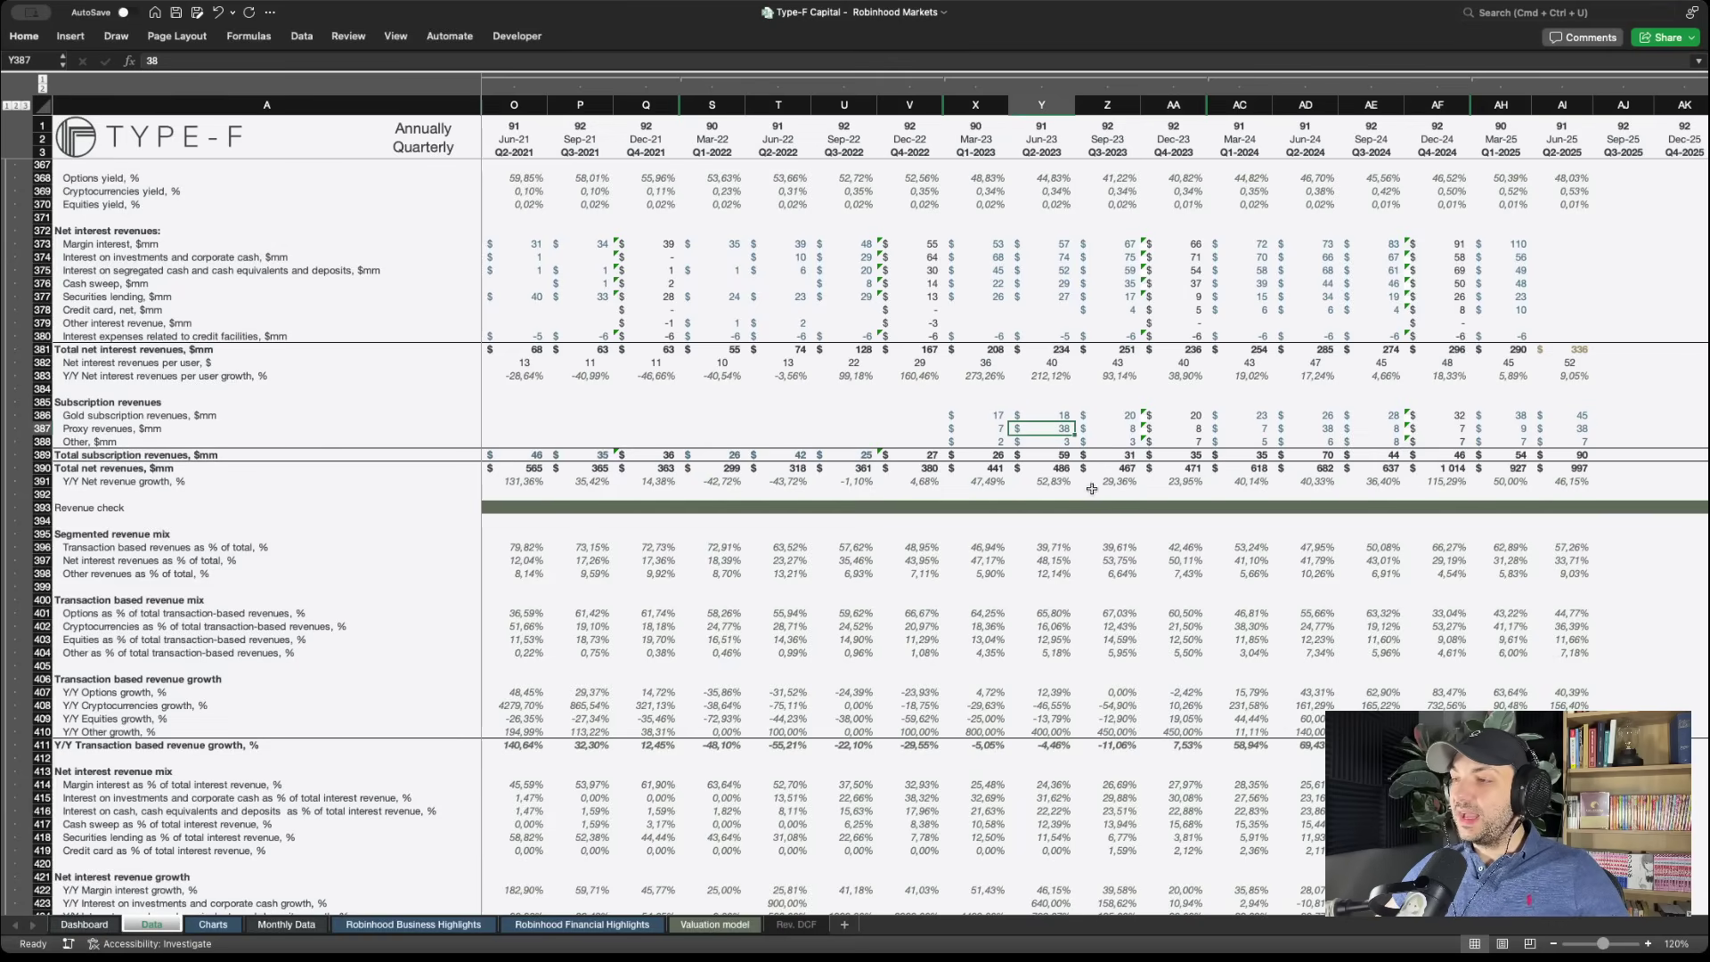
super+click(1328, 431)
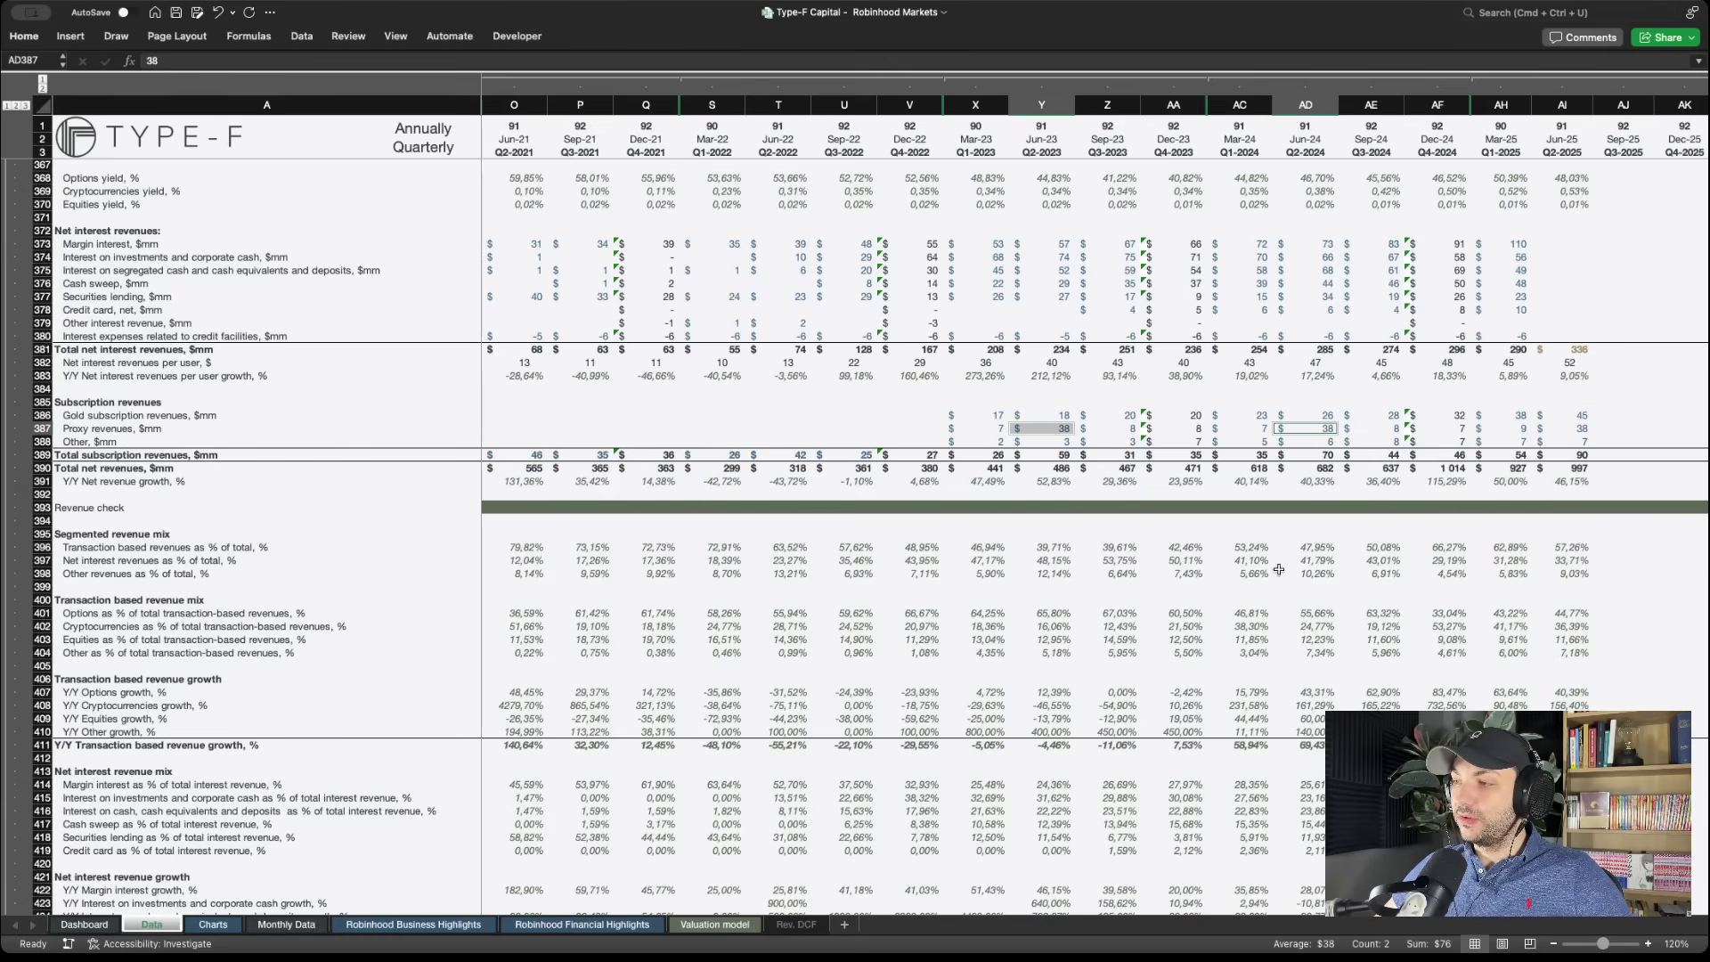
super+click(1570, 430)
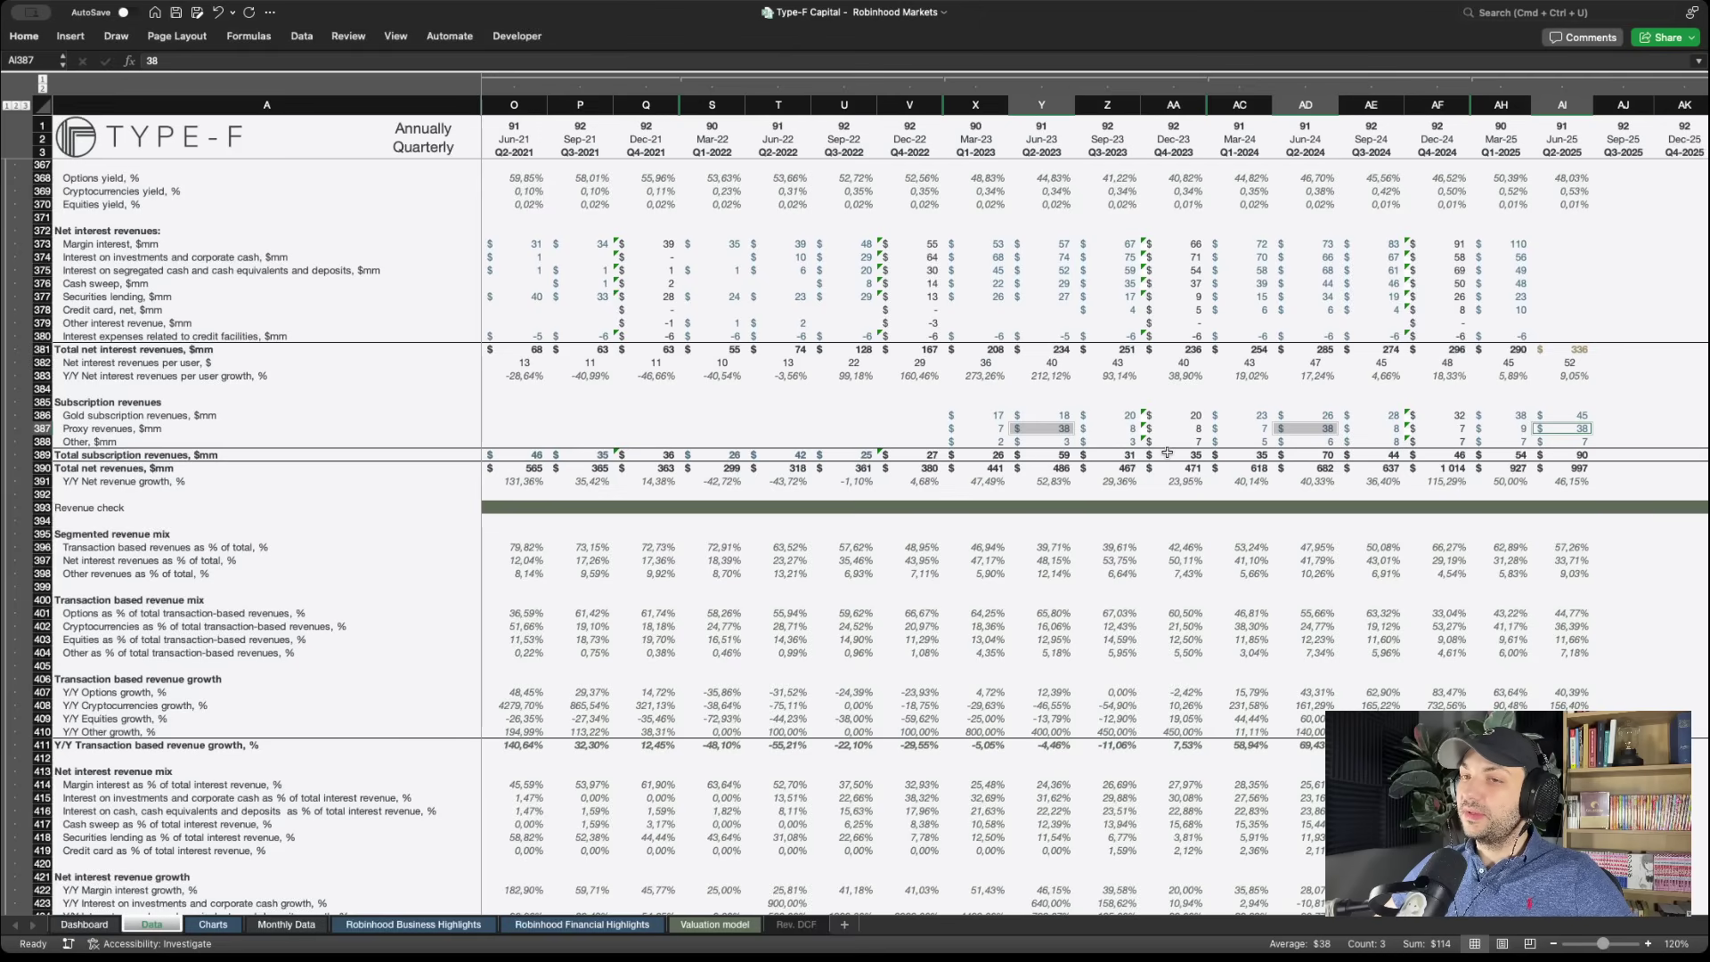
drag(1586, 443, 1085, 442)
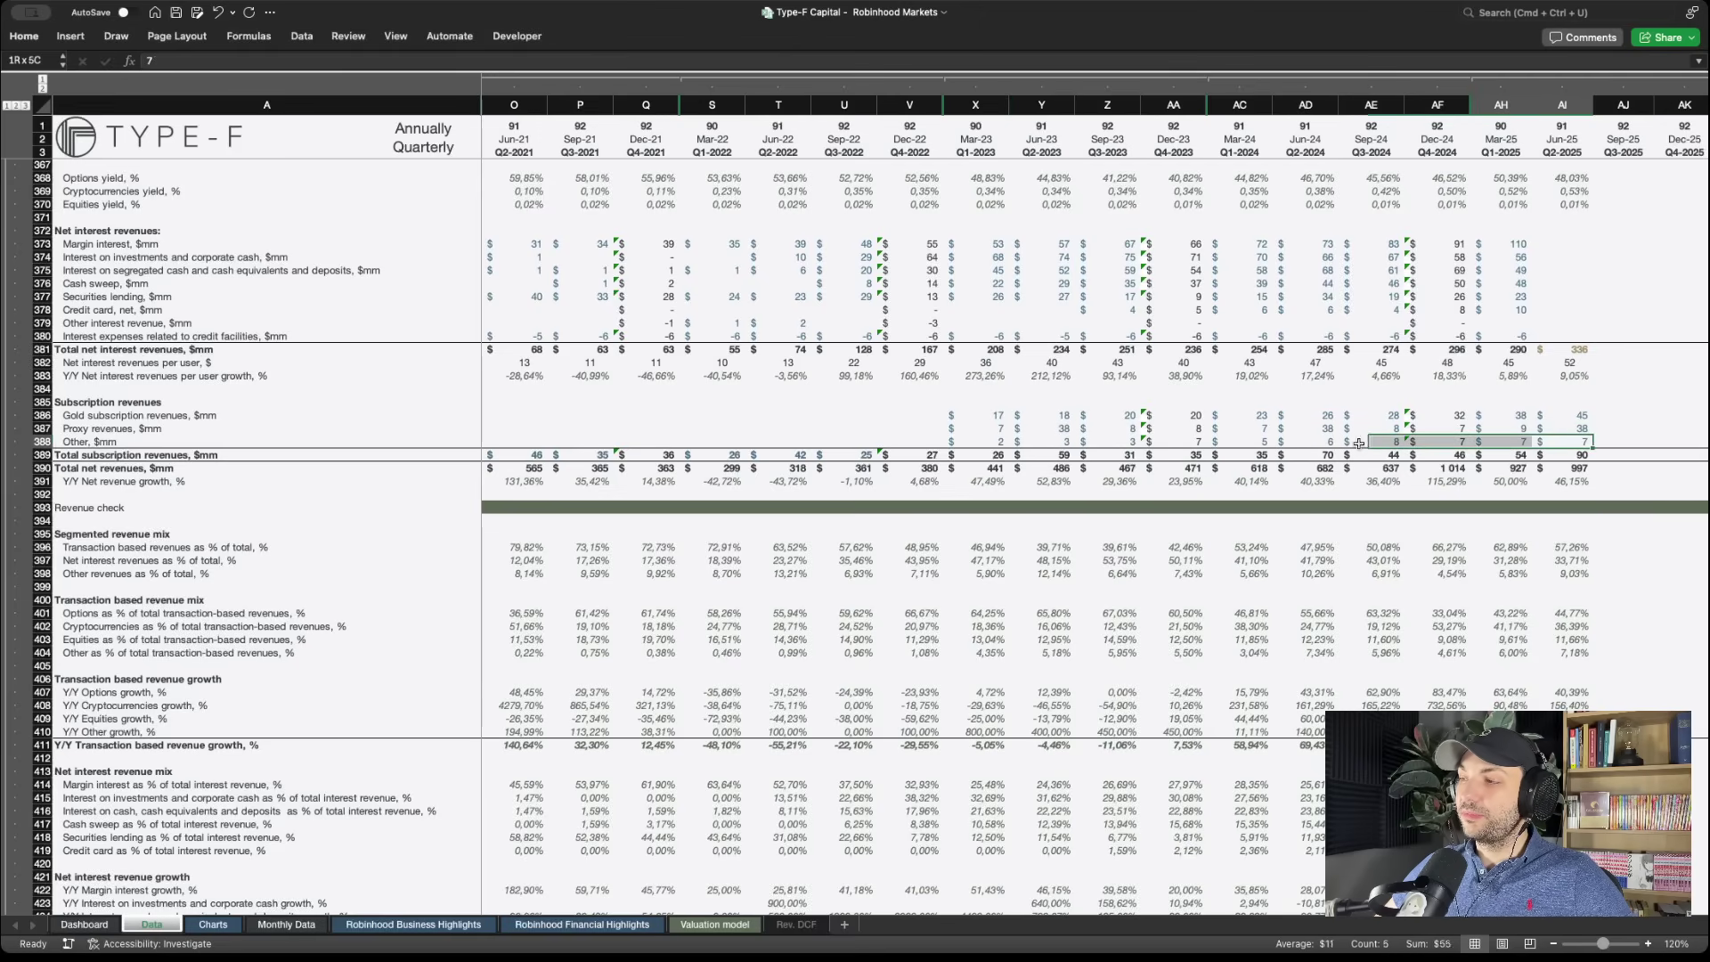
click(1580, 456)
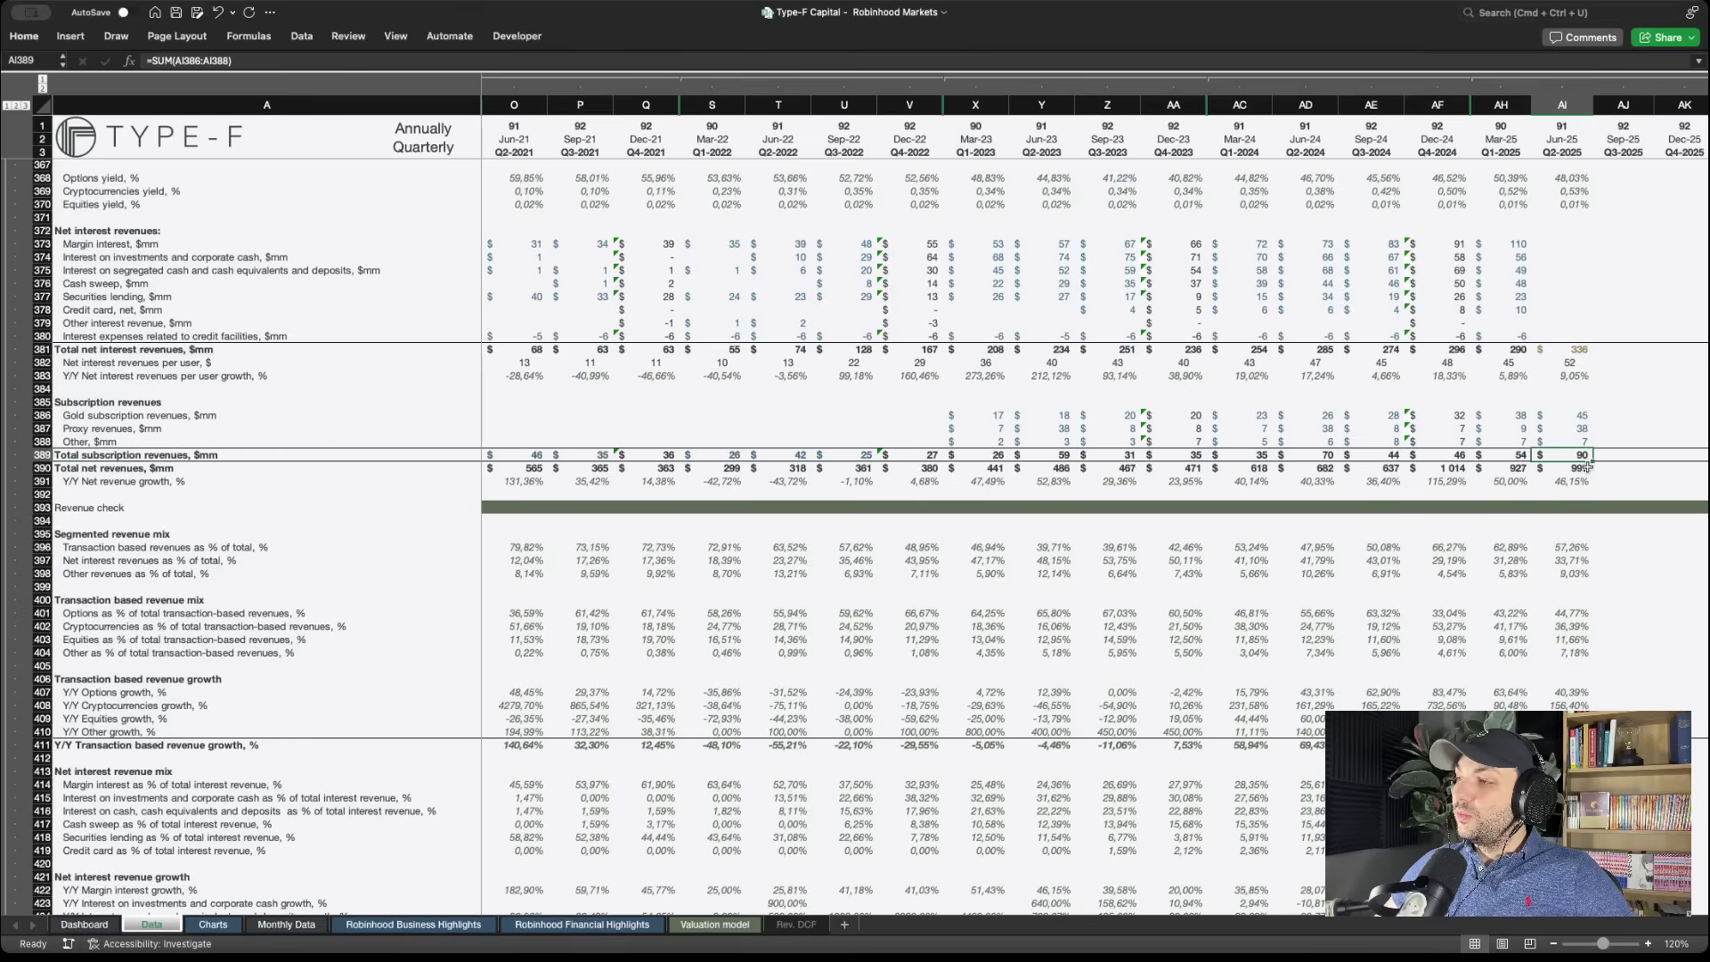
click(1581, 469)
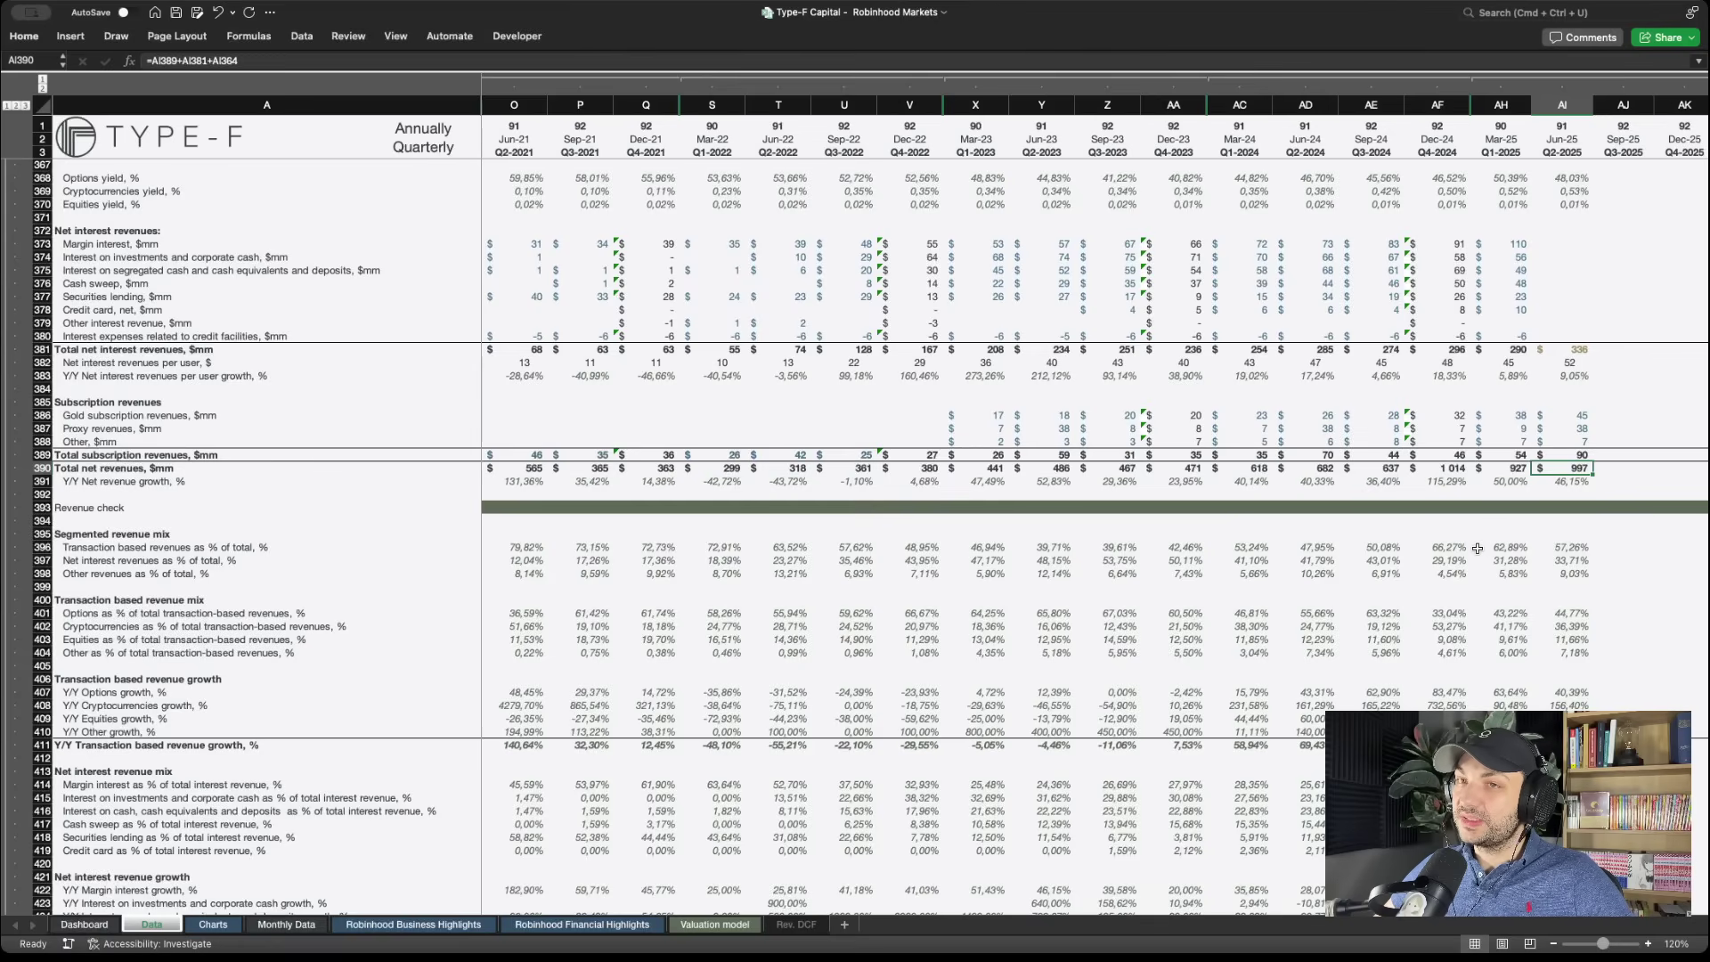
scroll(1478, 549, up, 2)
scroll(1477, 547, up, 3)
scroll(802, 601, up, 5)
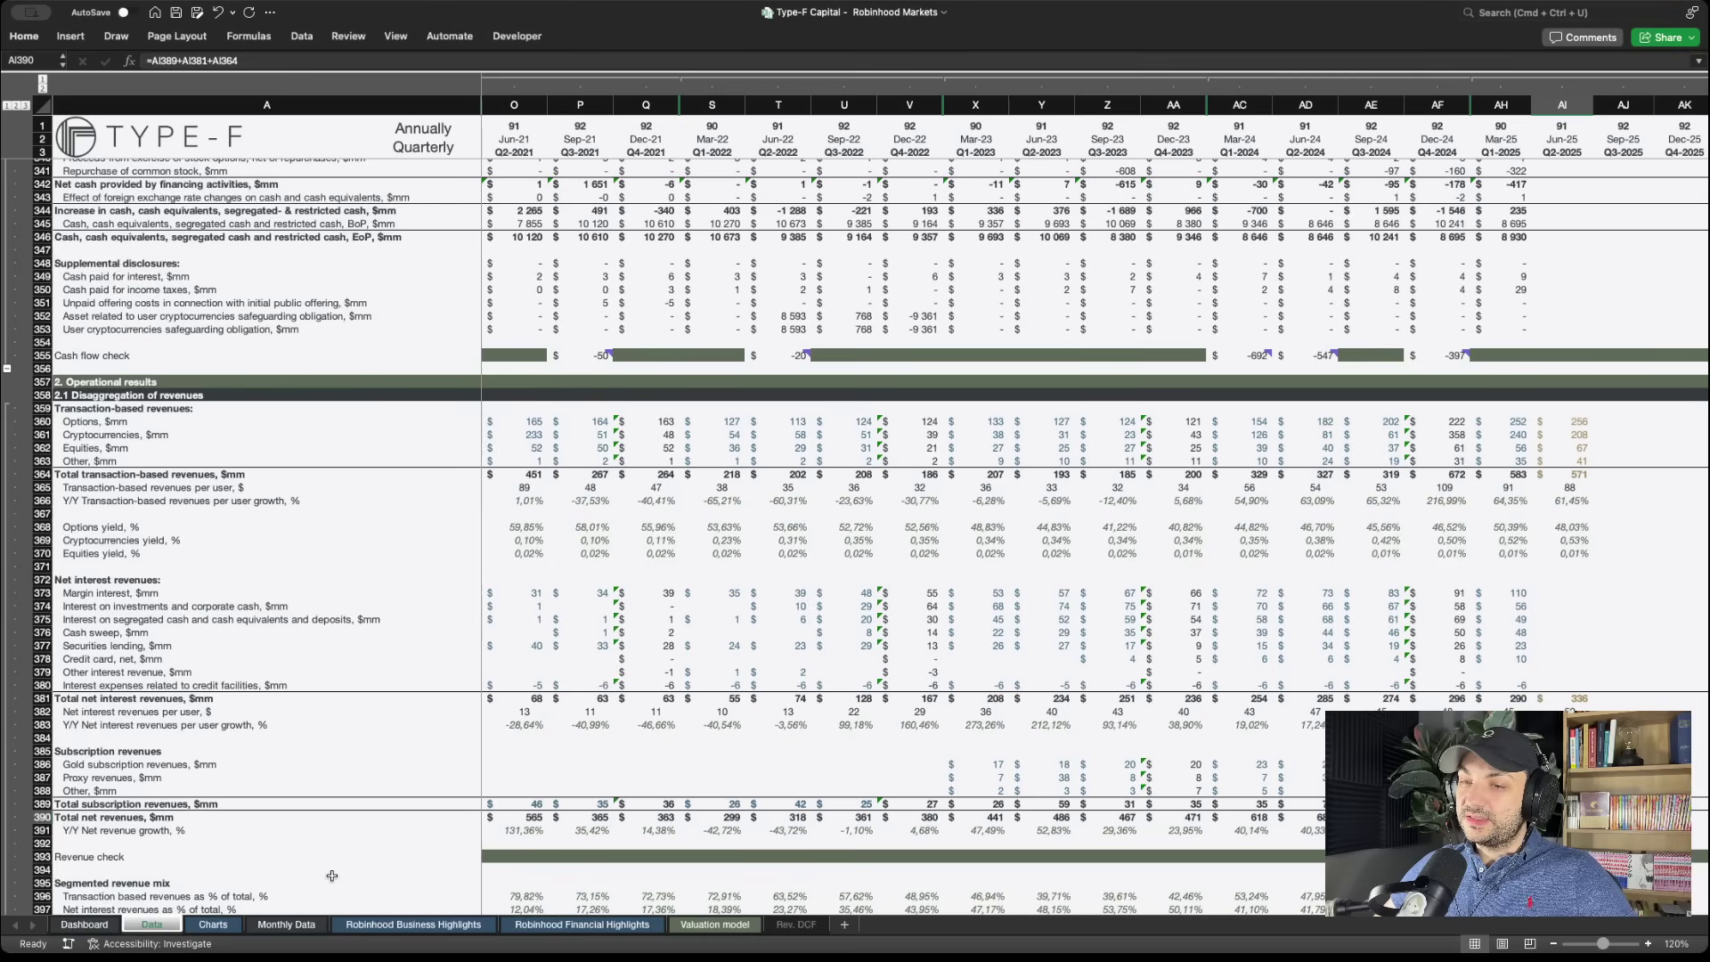
Glance at the Monthly Data sheet, then move to the Charts sheet
click(288, 924)
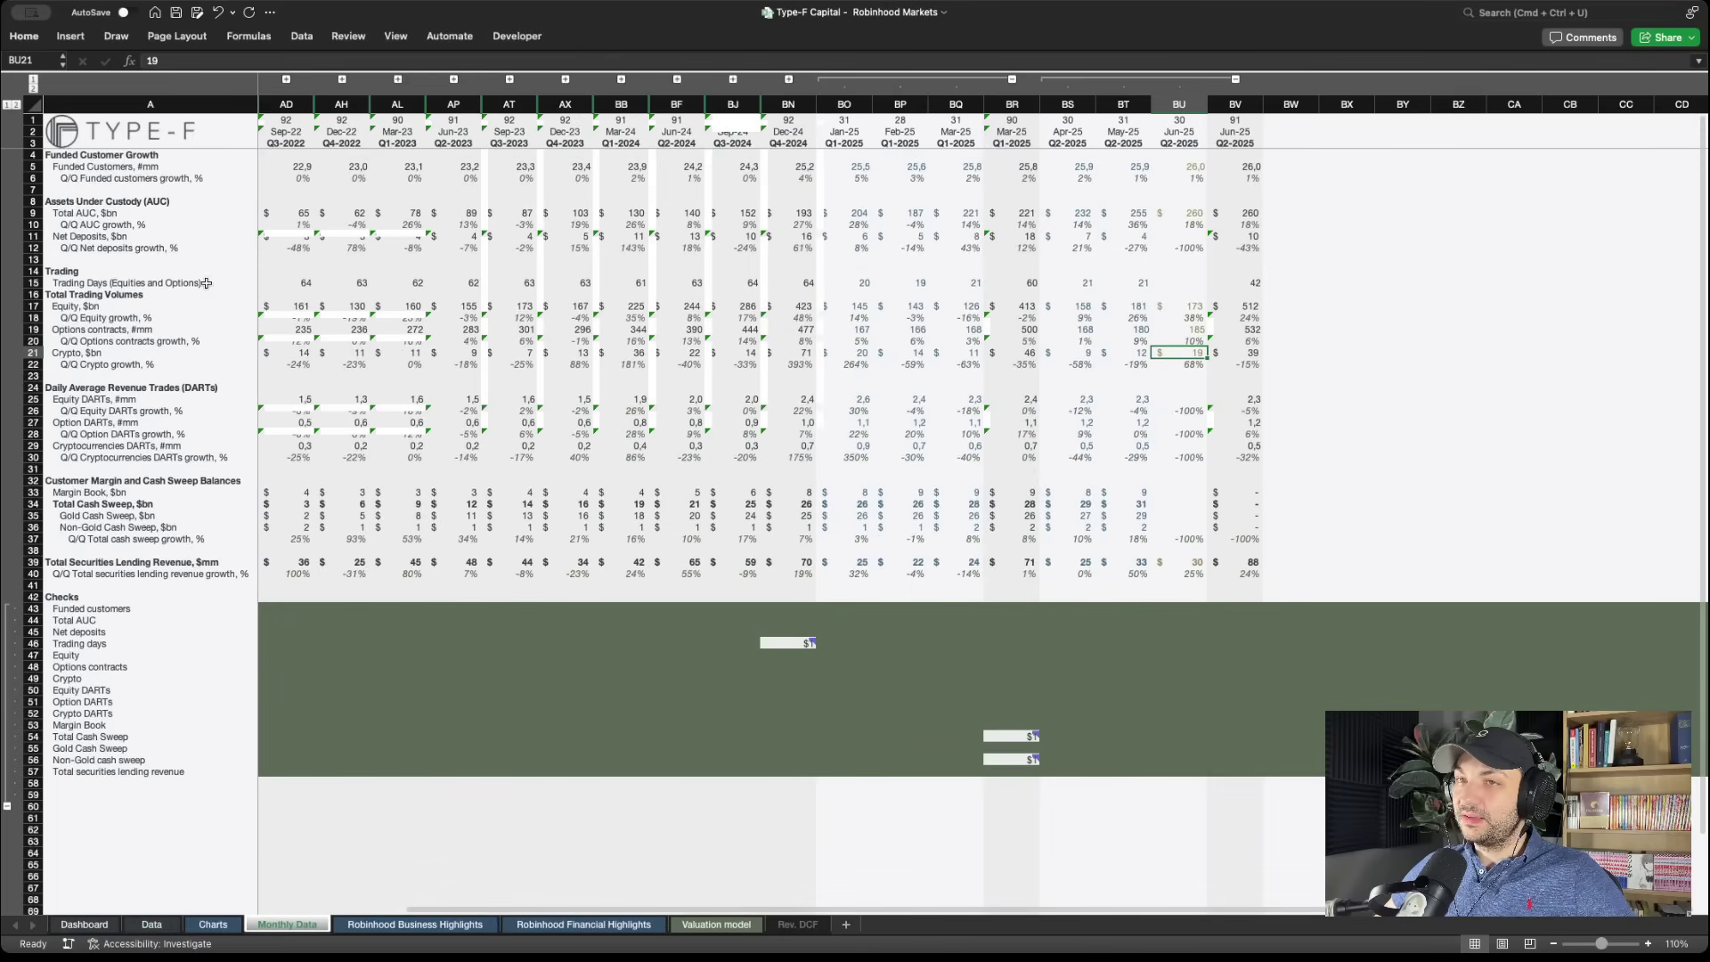
click(24, 41)
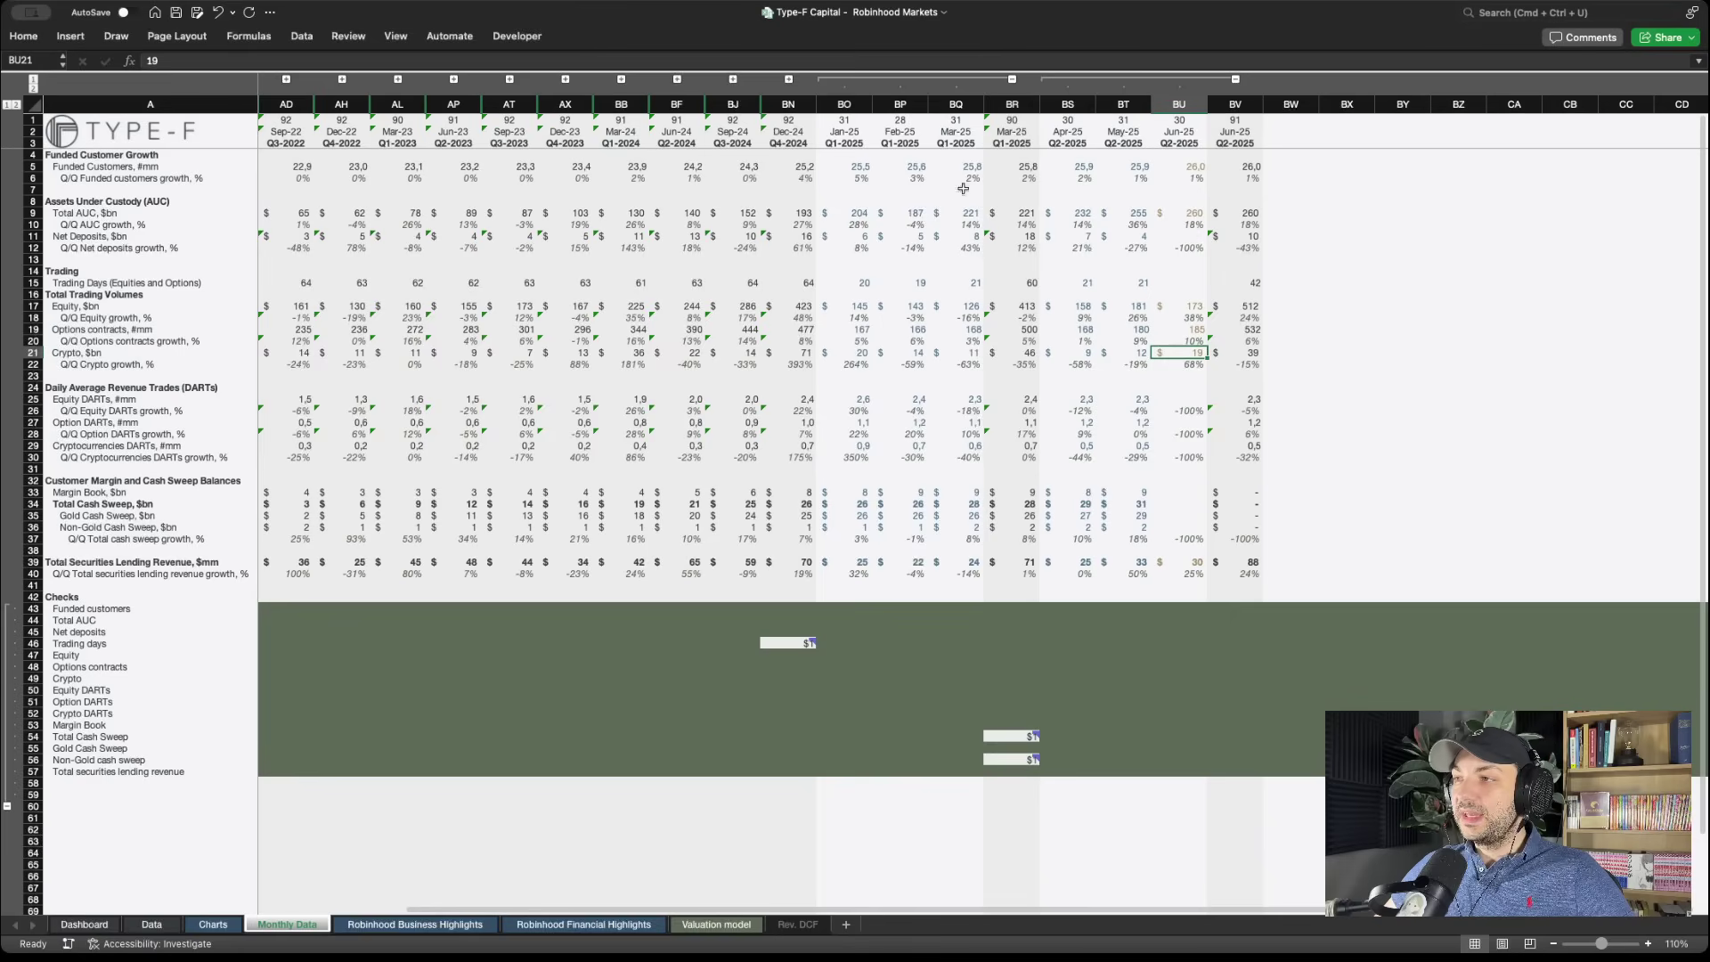
click(1253, 214)
click(1178, 189)
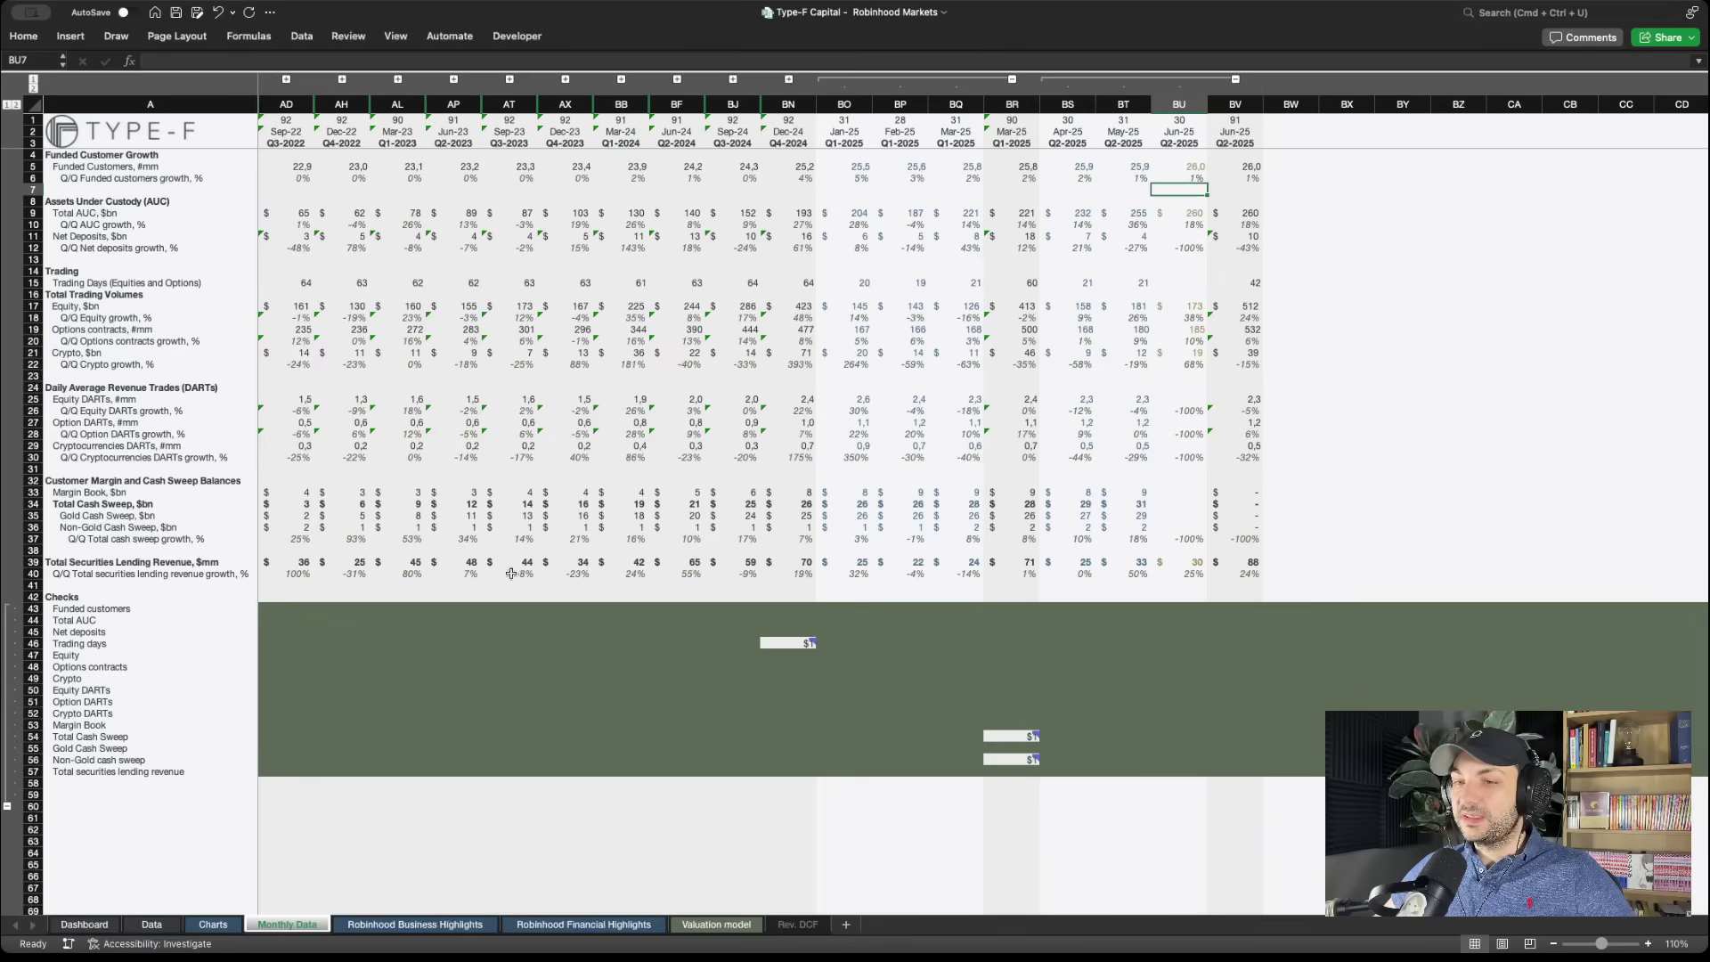
click(215, 924)
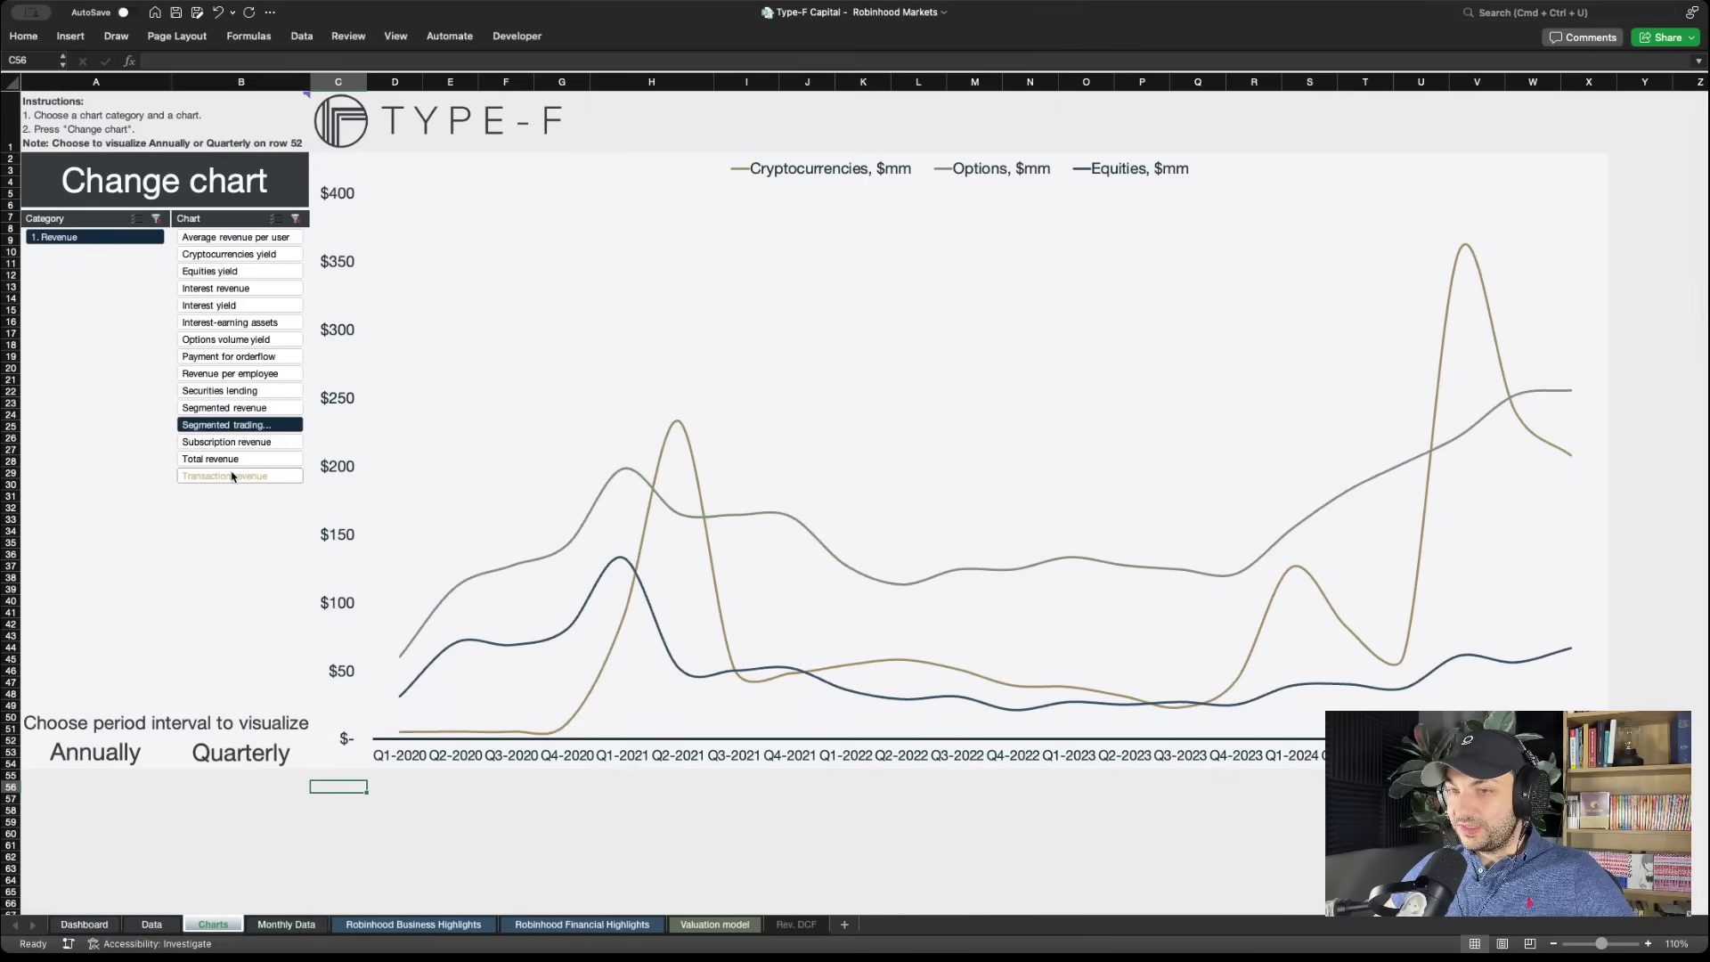
Chart Total revenue, then Transaction revenue via the Chart slicer and Change chart
click(234, 475)
click(233, 459)
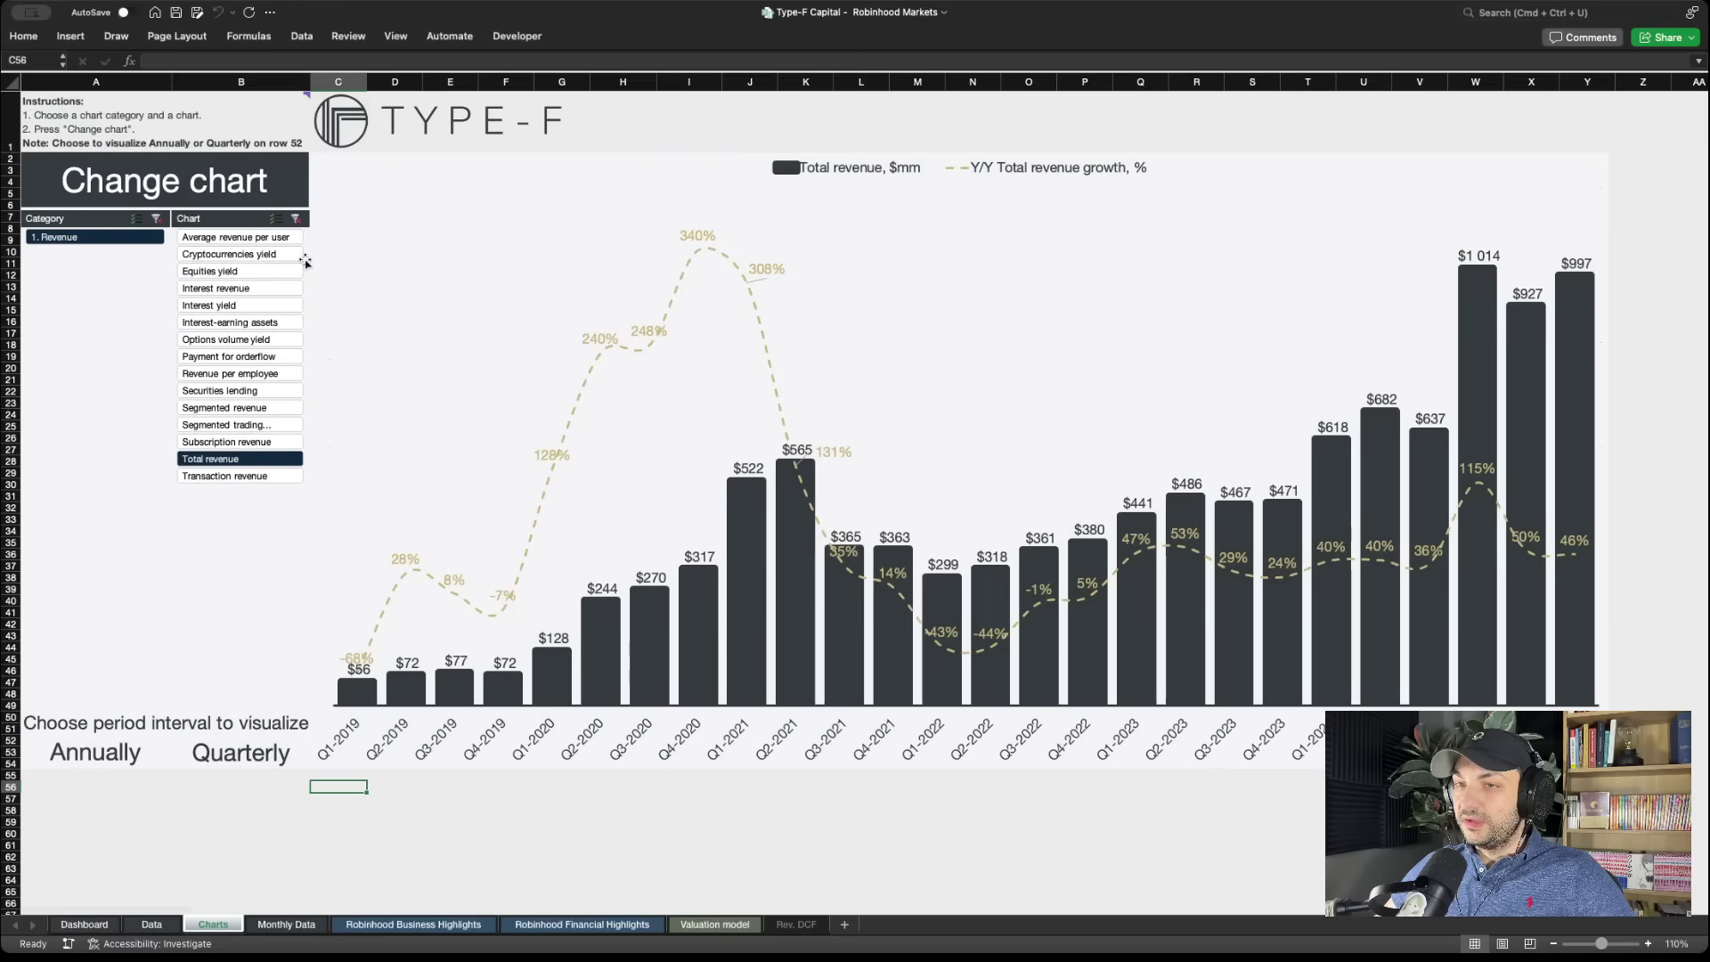
click(233, 477)
click(229, 197)
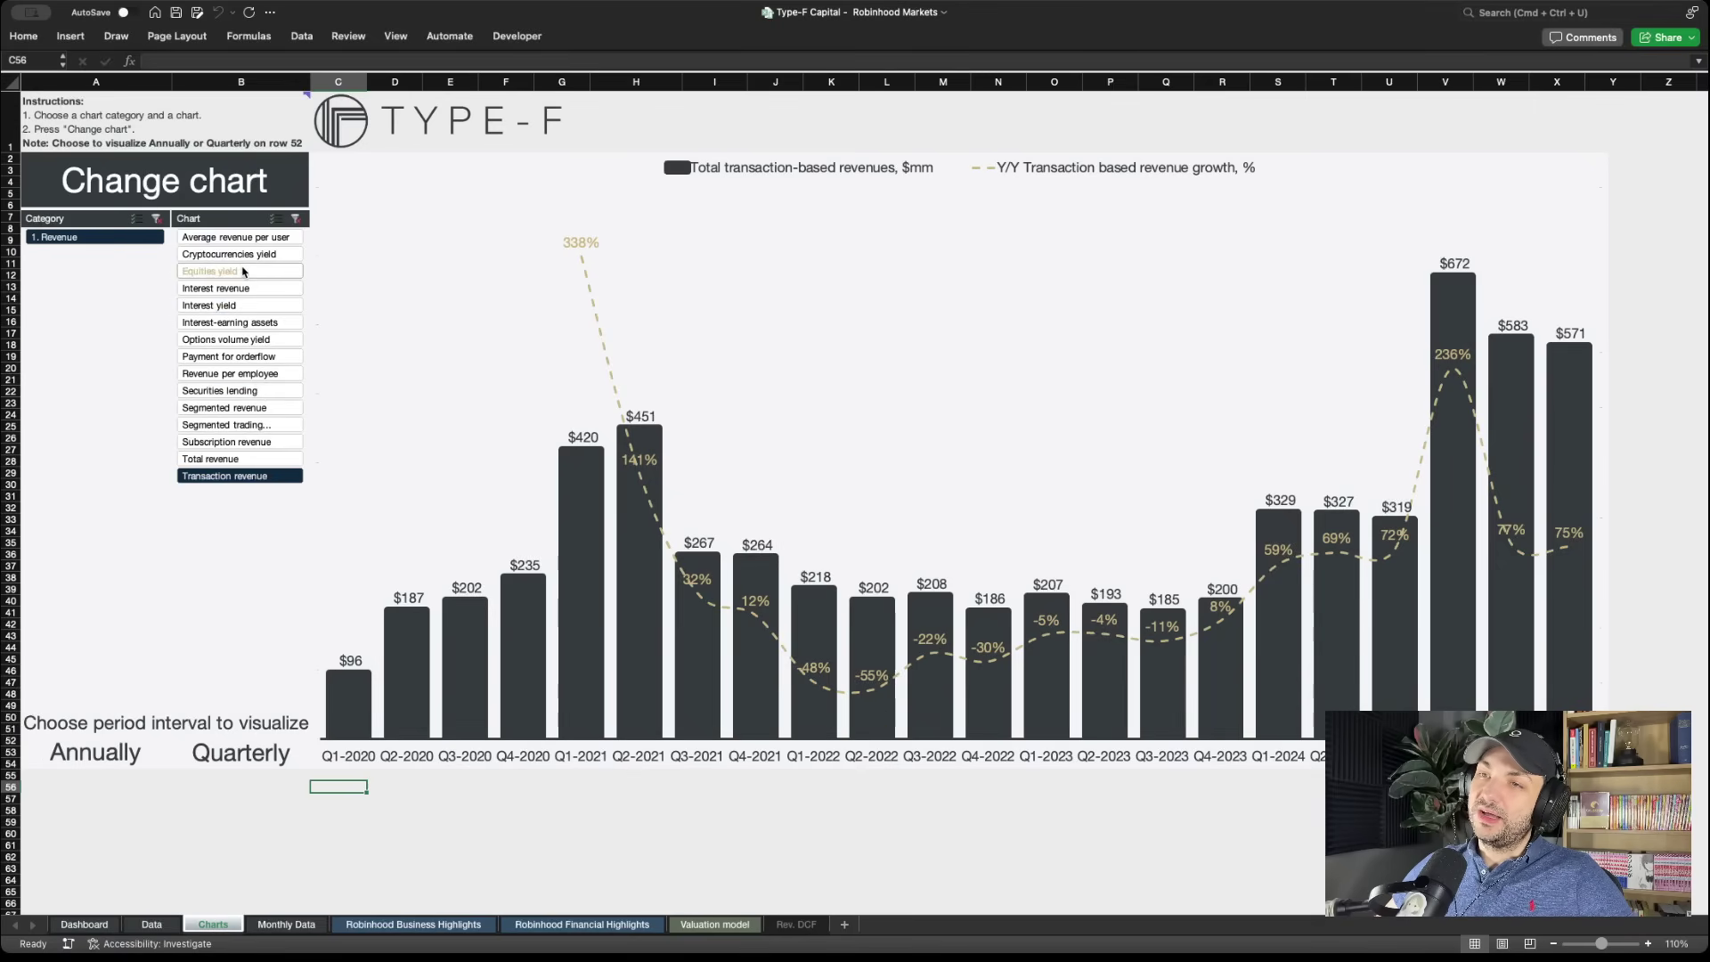
Chart the quarterly Equities yield after briefly selecting Cryptocurrencies yield
click(233, 255)
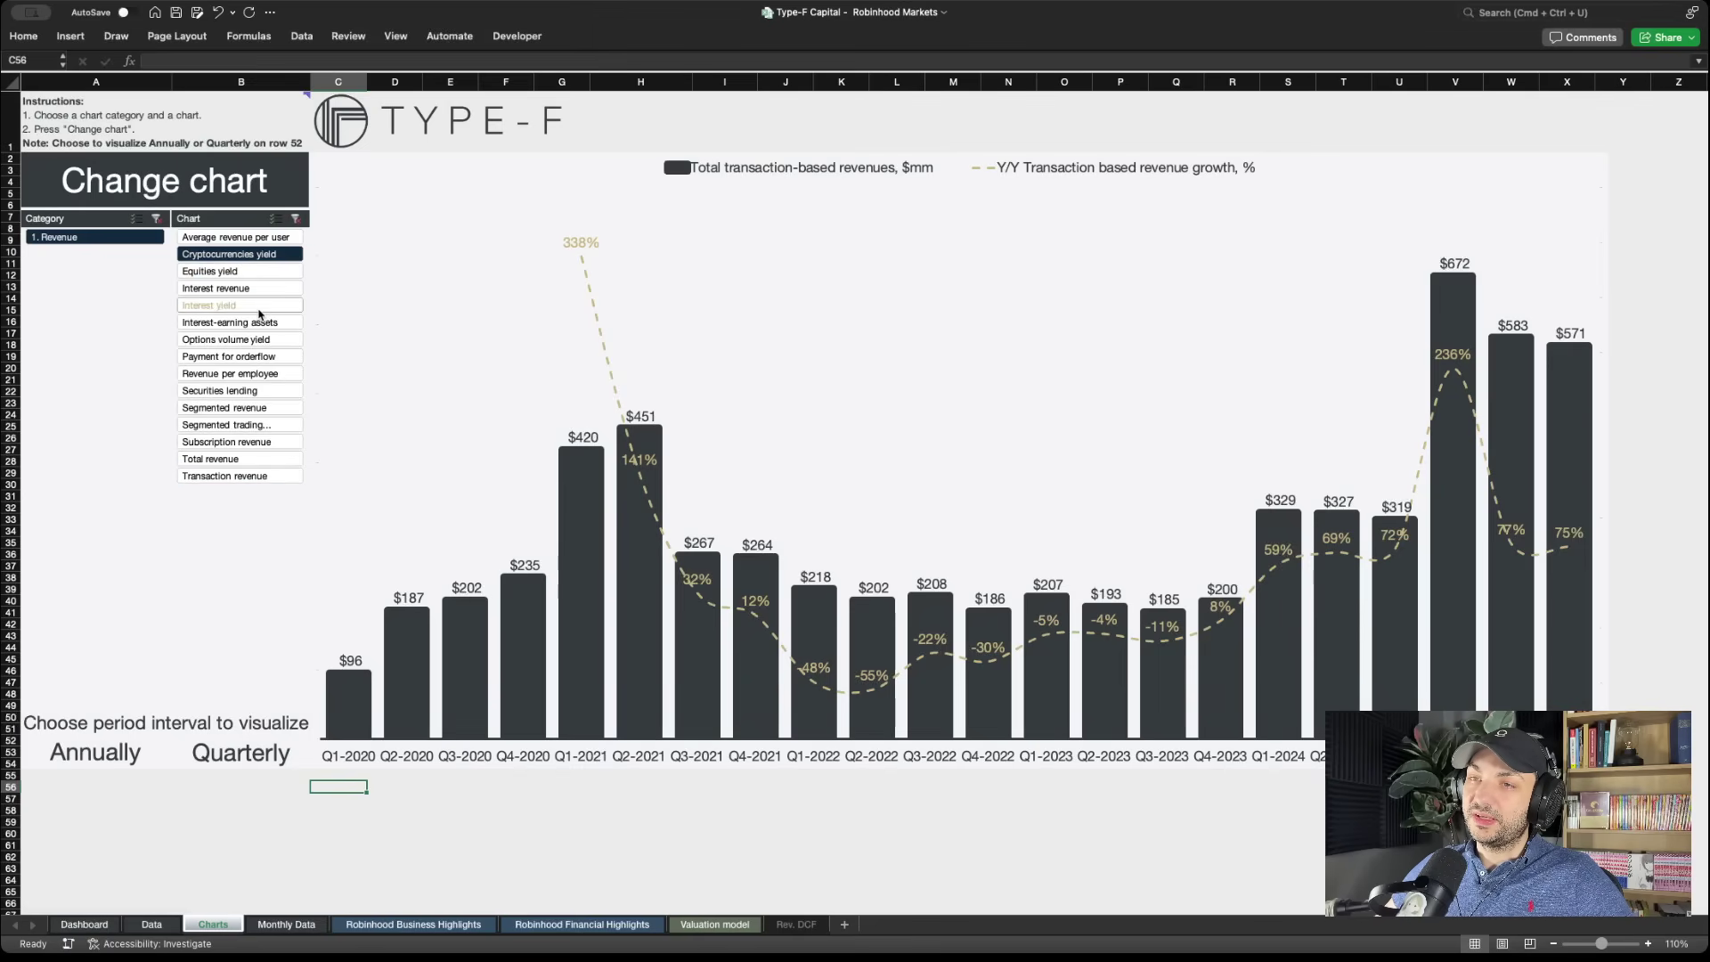
click(254, 272)
click(244, 198)
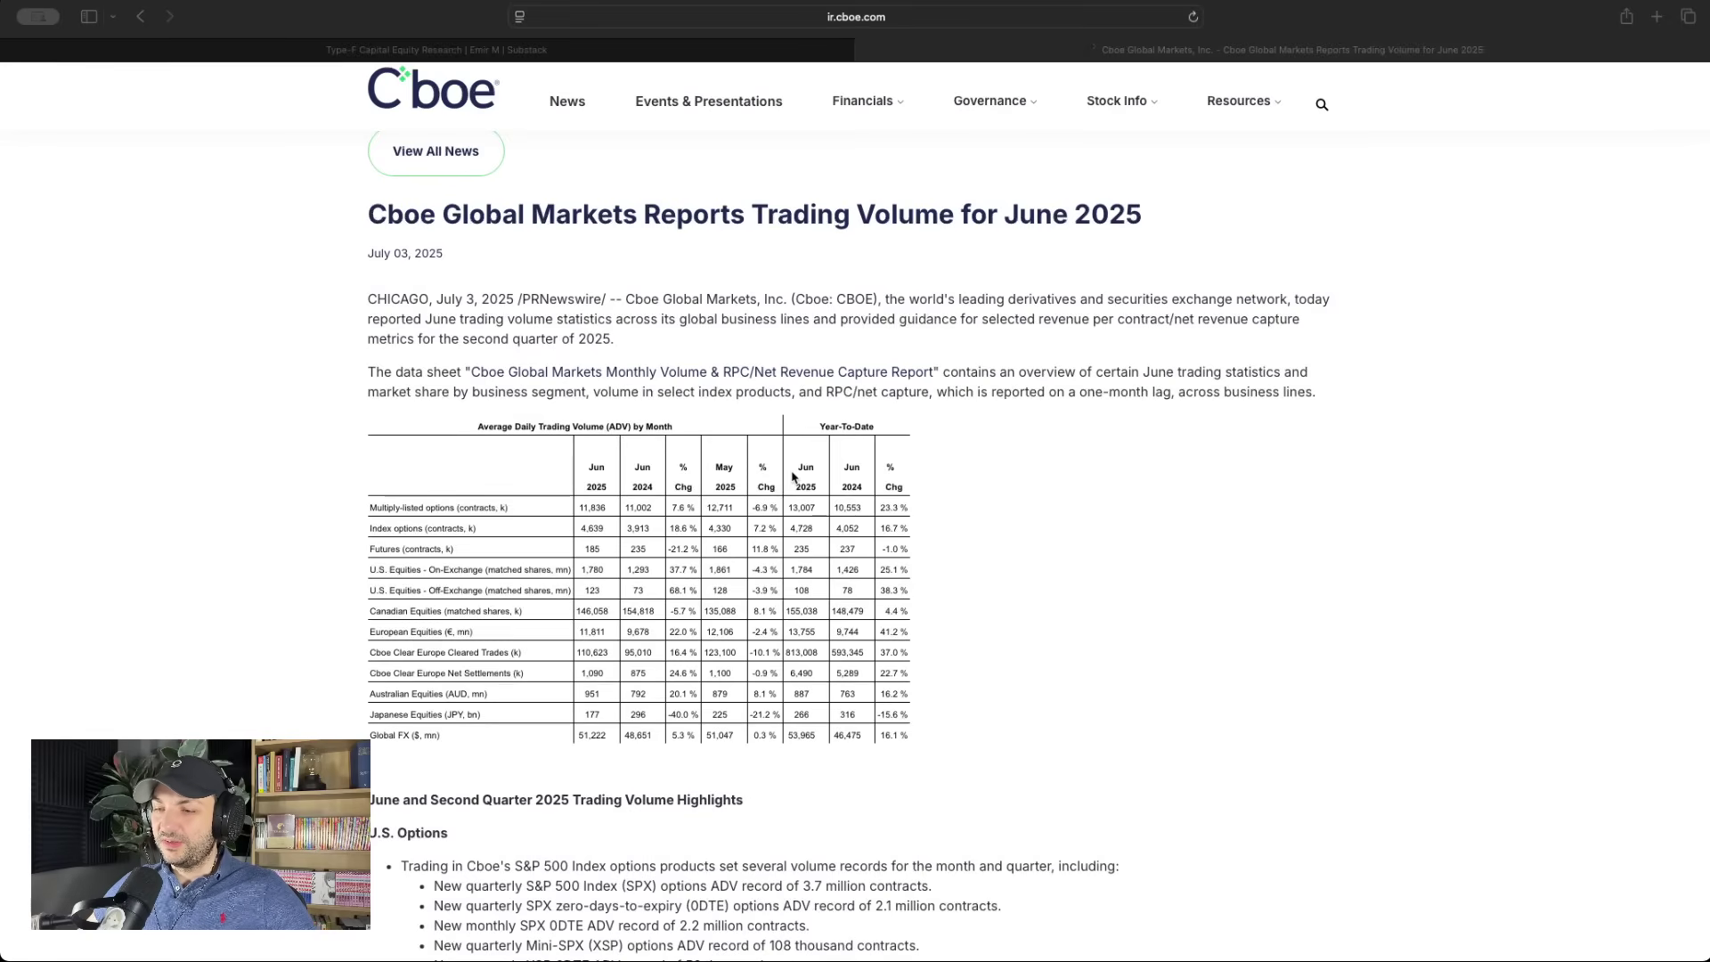
Bring Safari's Cboe June 2025 volume report forward and scroll to the ADV table
key(super+Tab)
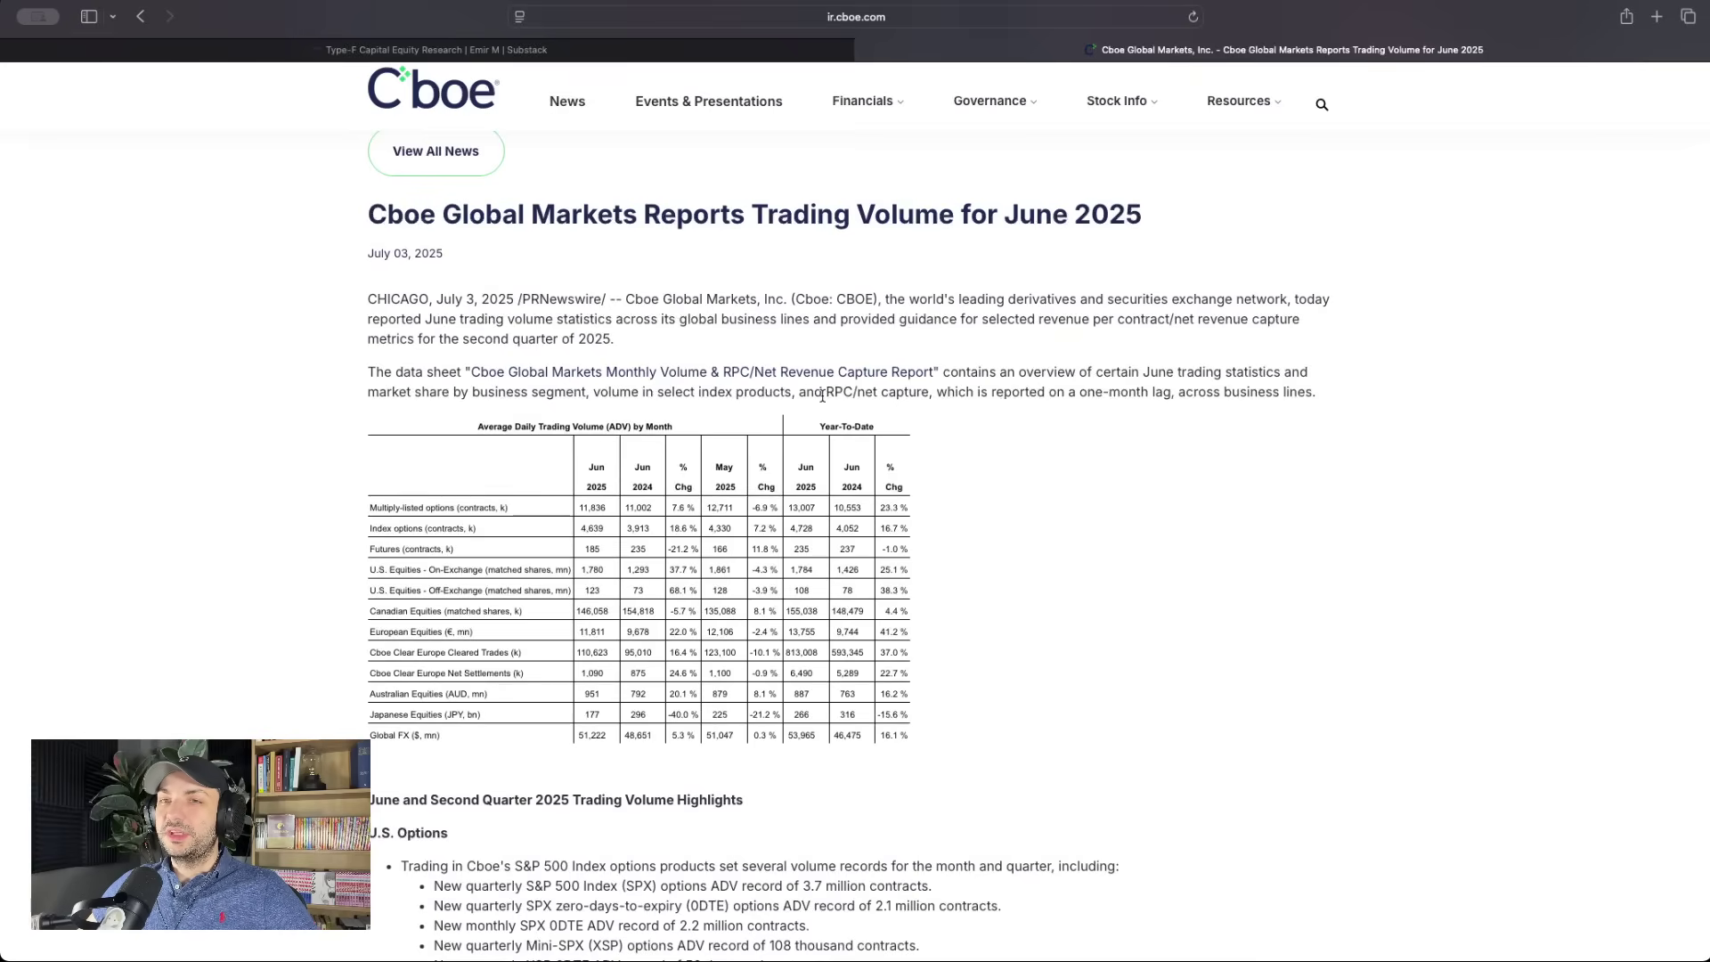
scroll(825, 393, up, 3)
scroll(823, 401, down, 5)
scroll(825, 400, up, 5)
scroll(824, 397, down, 1)
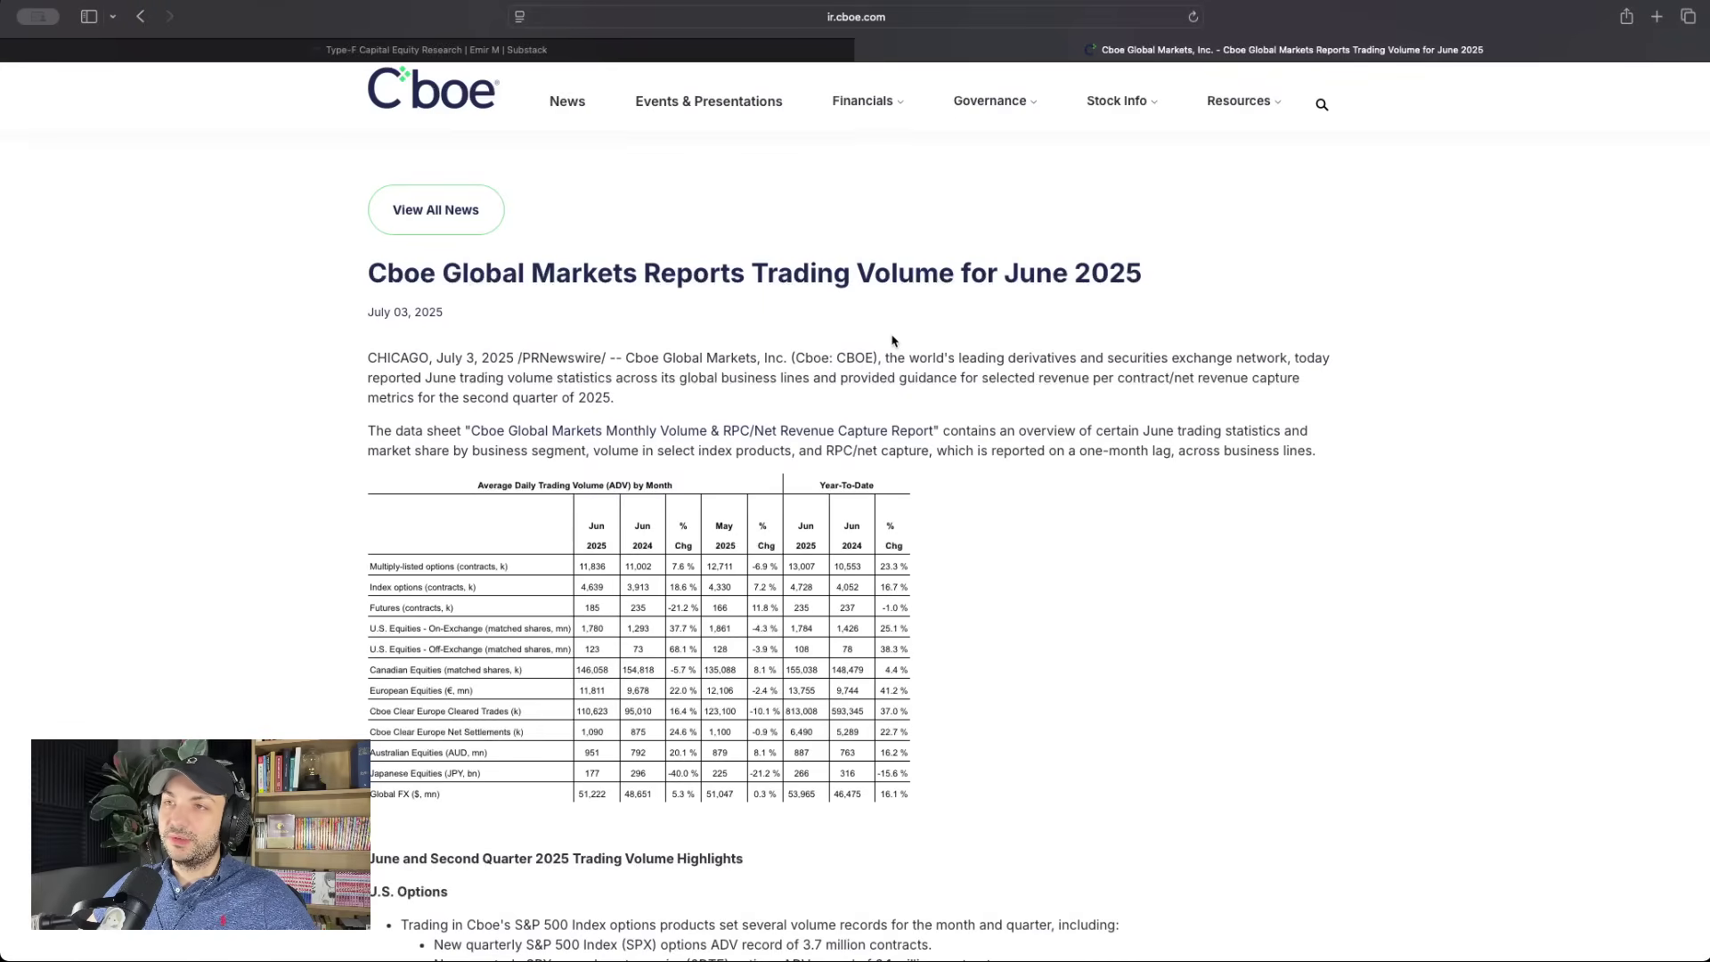
click(908, 19)
click(1348, 297)
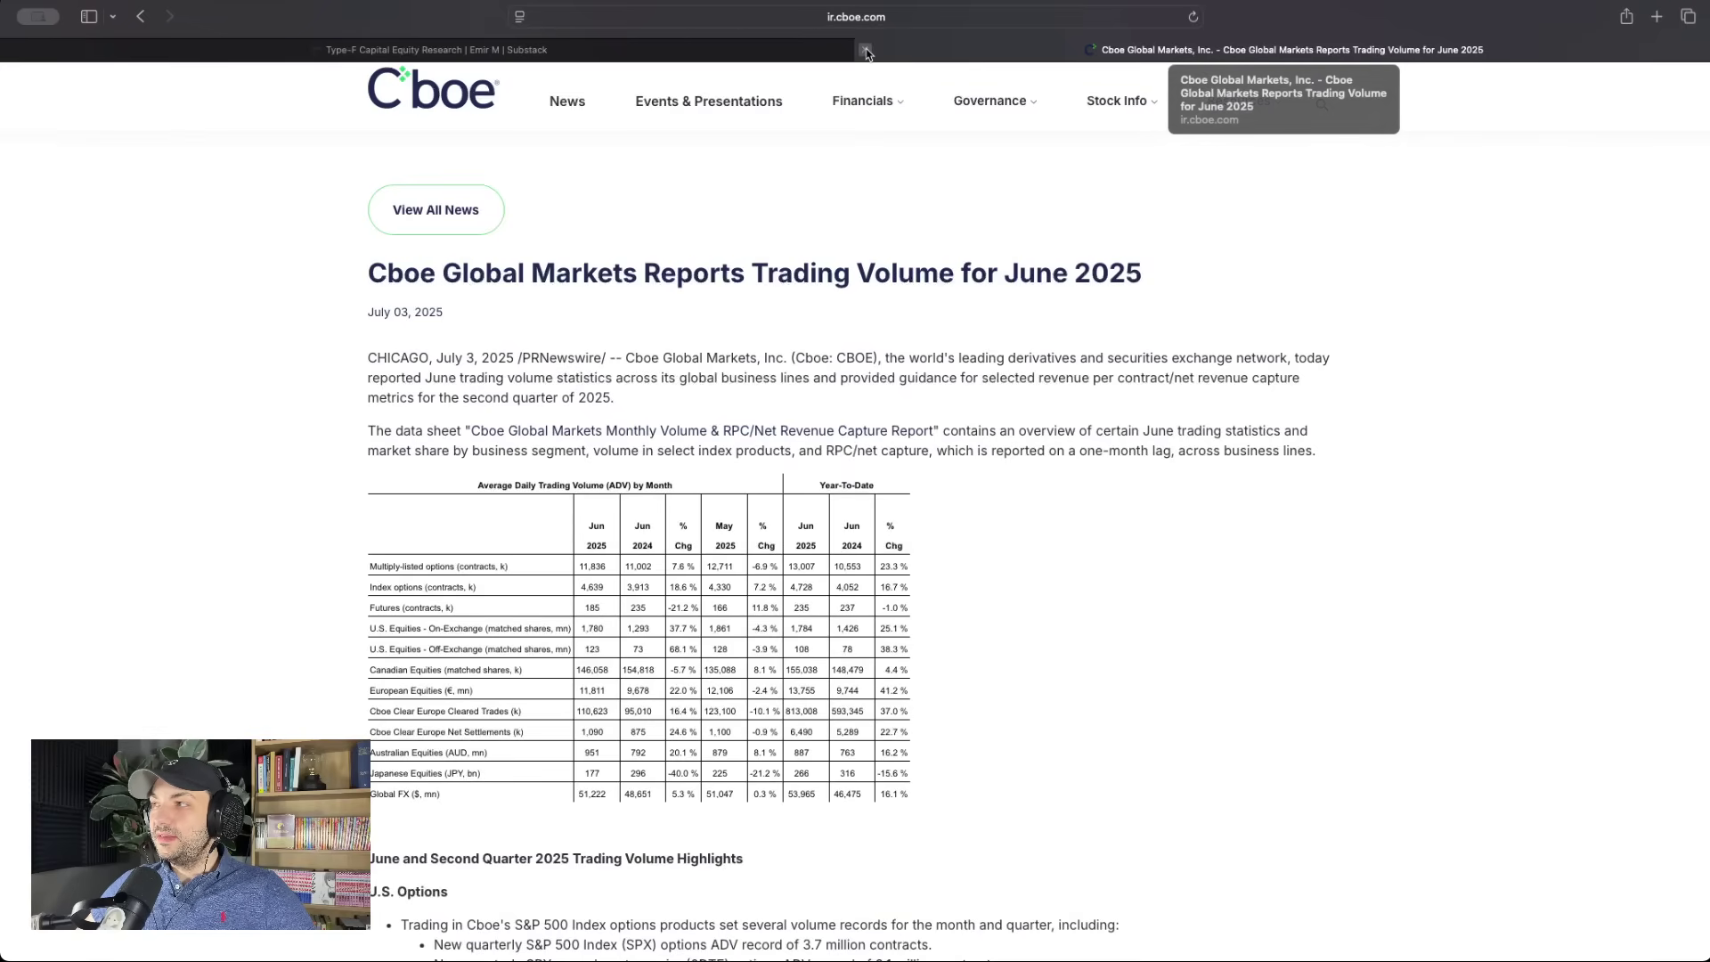
Close the Cboe tab, skim the Robinhood Markets article, and return to Type-F's home page
click(866, 48)
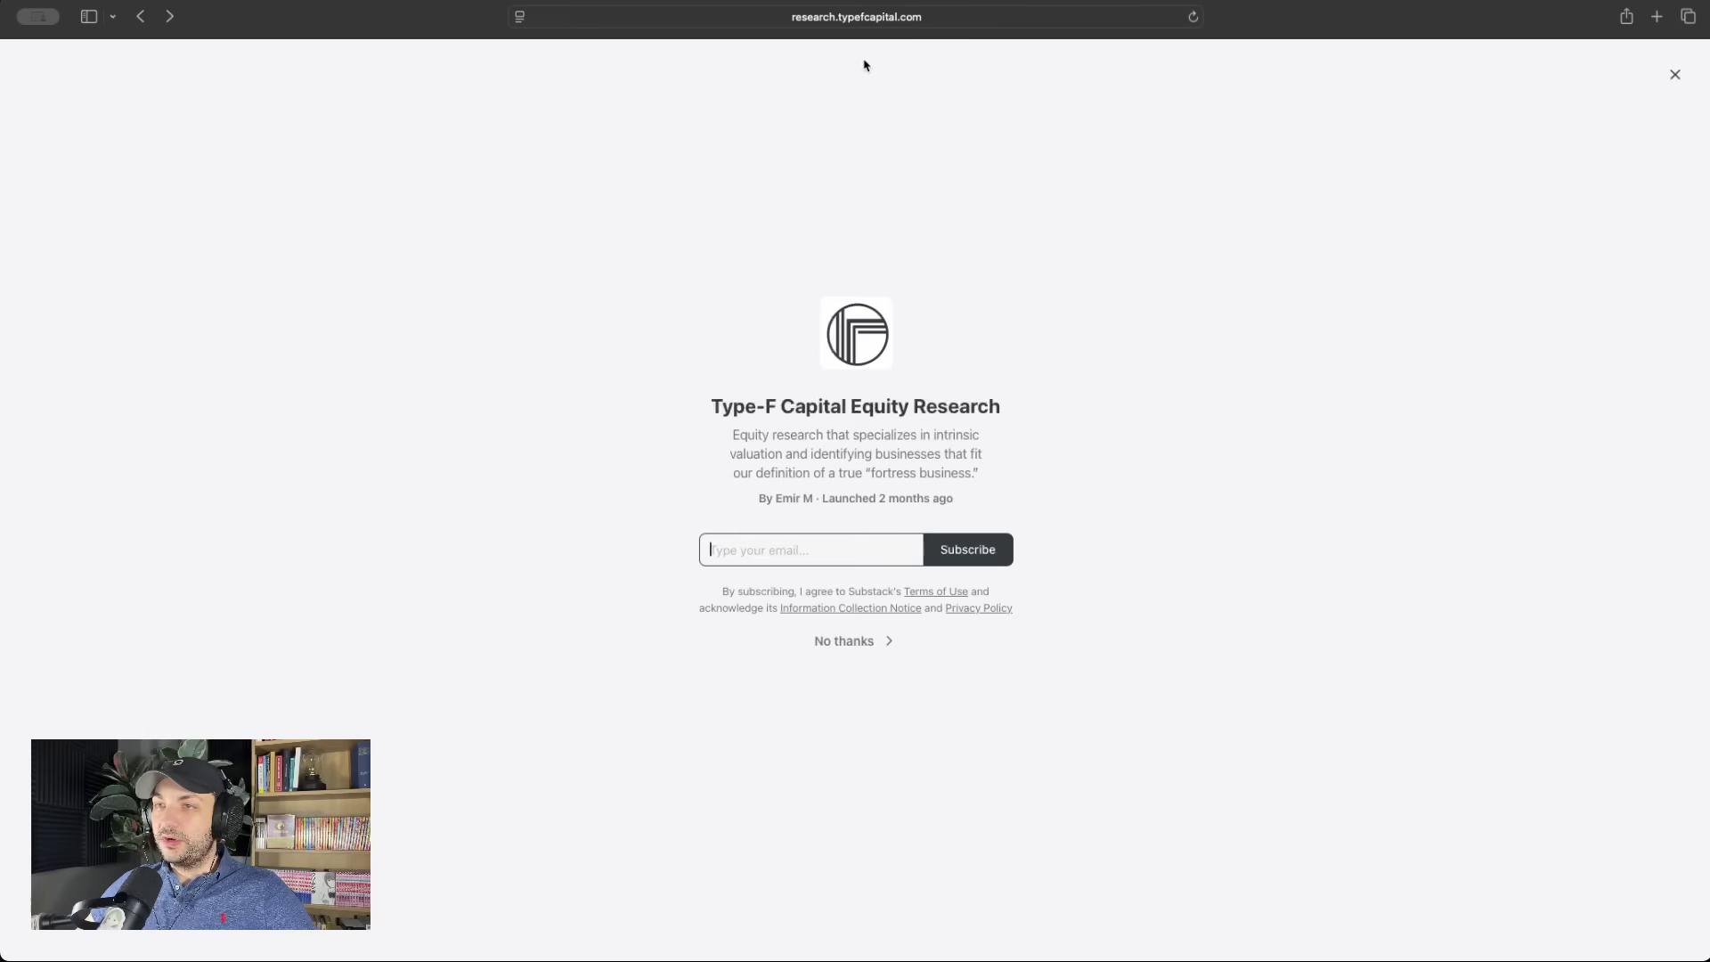
click(855, 642)
scroll(909, 606, down, 2)
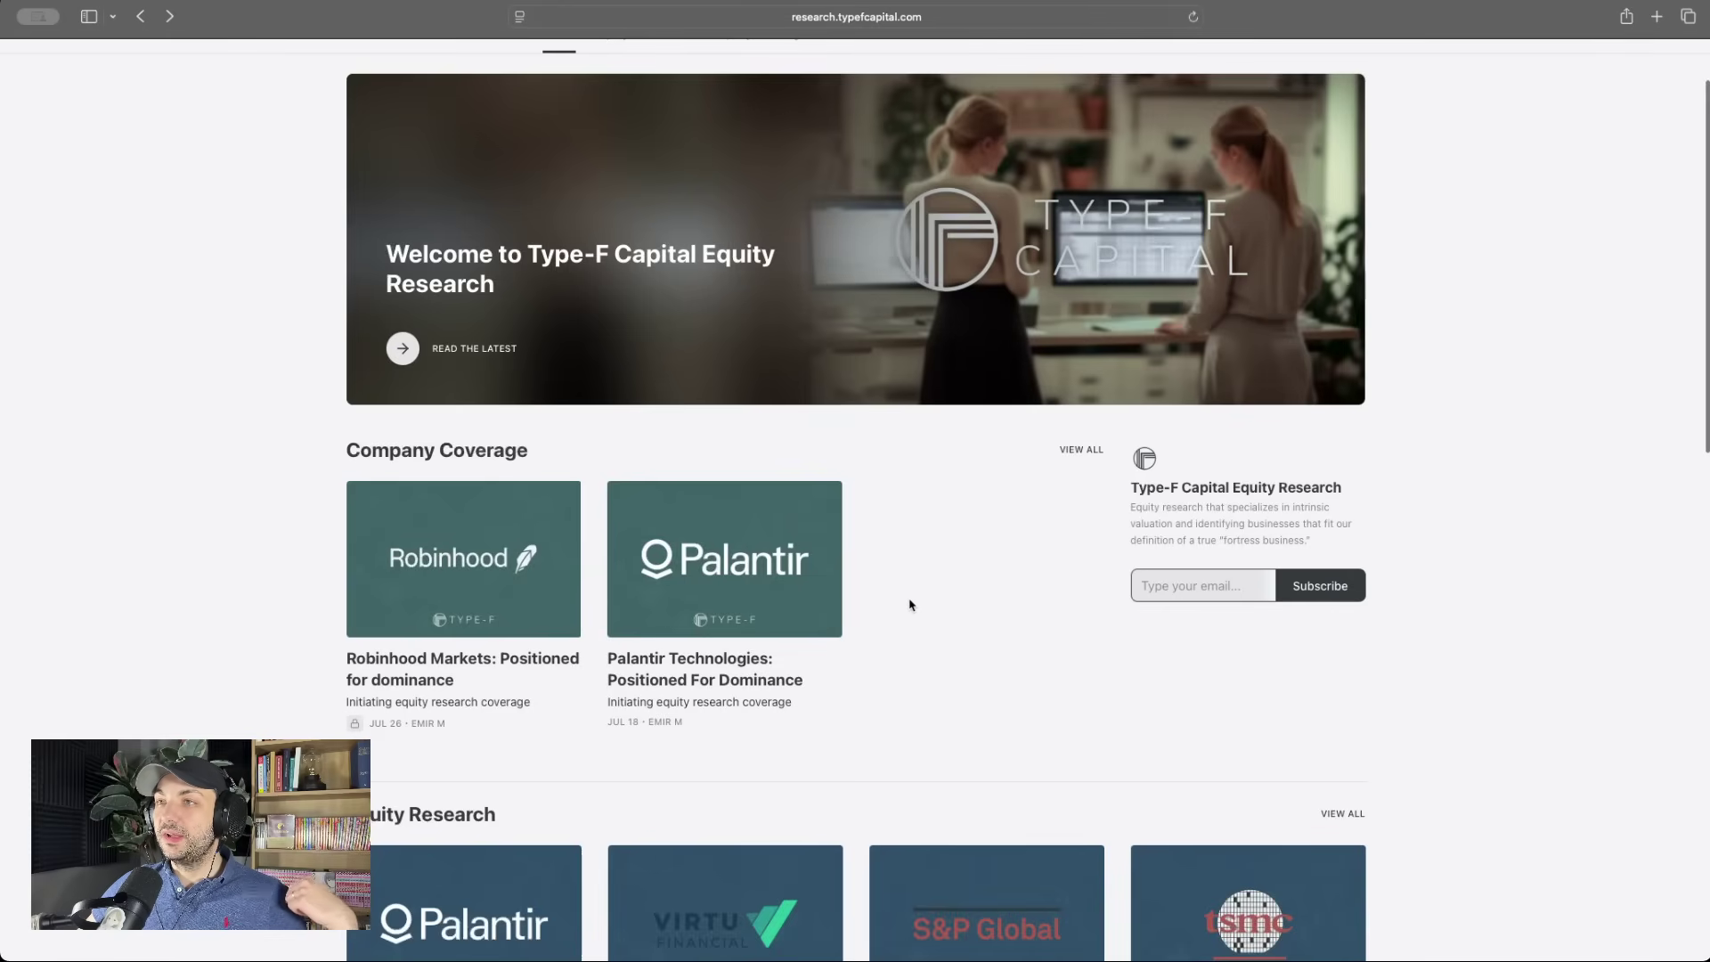
mouse_move(462, 558)
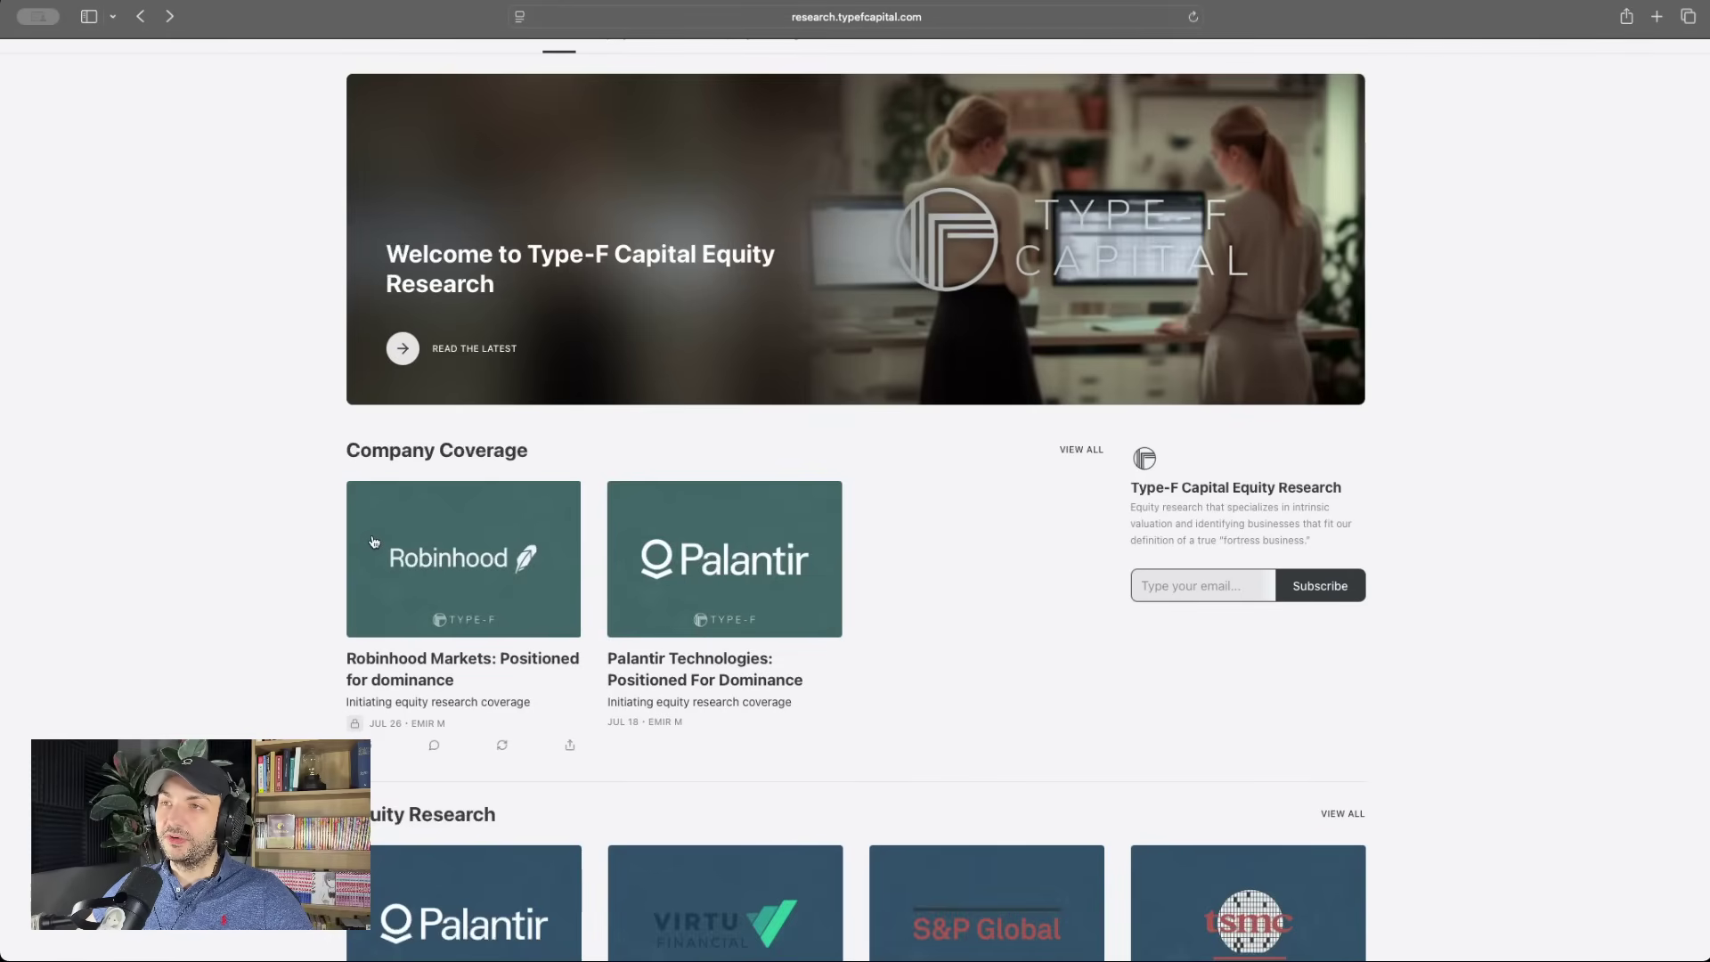
scroll(375, 540, up, 2)
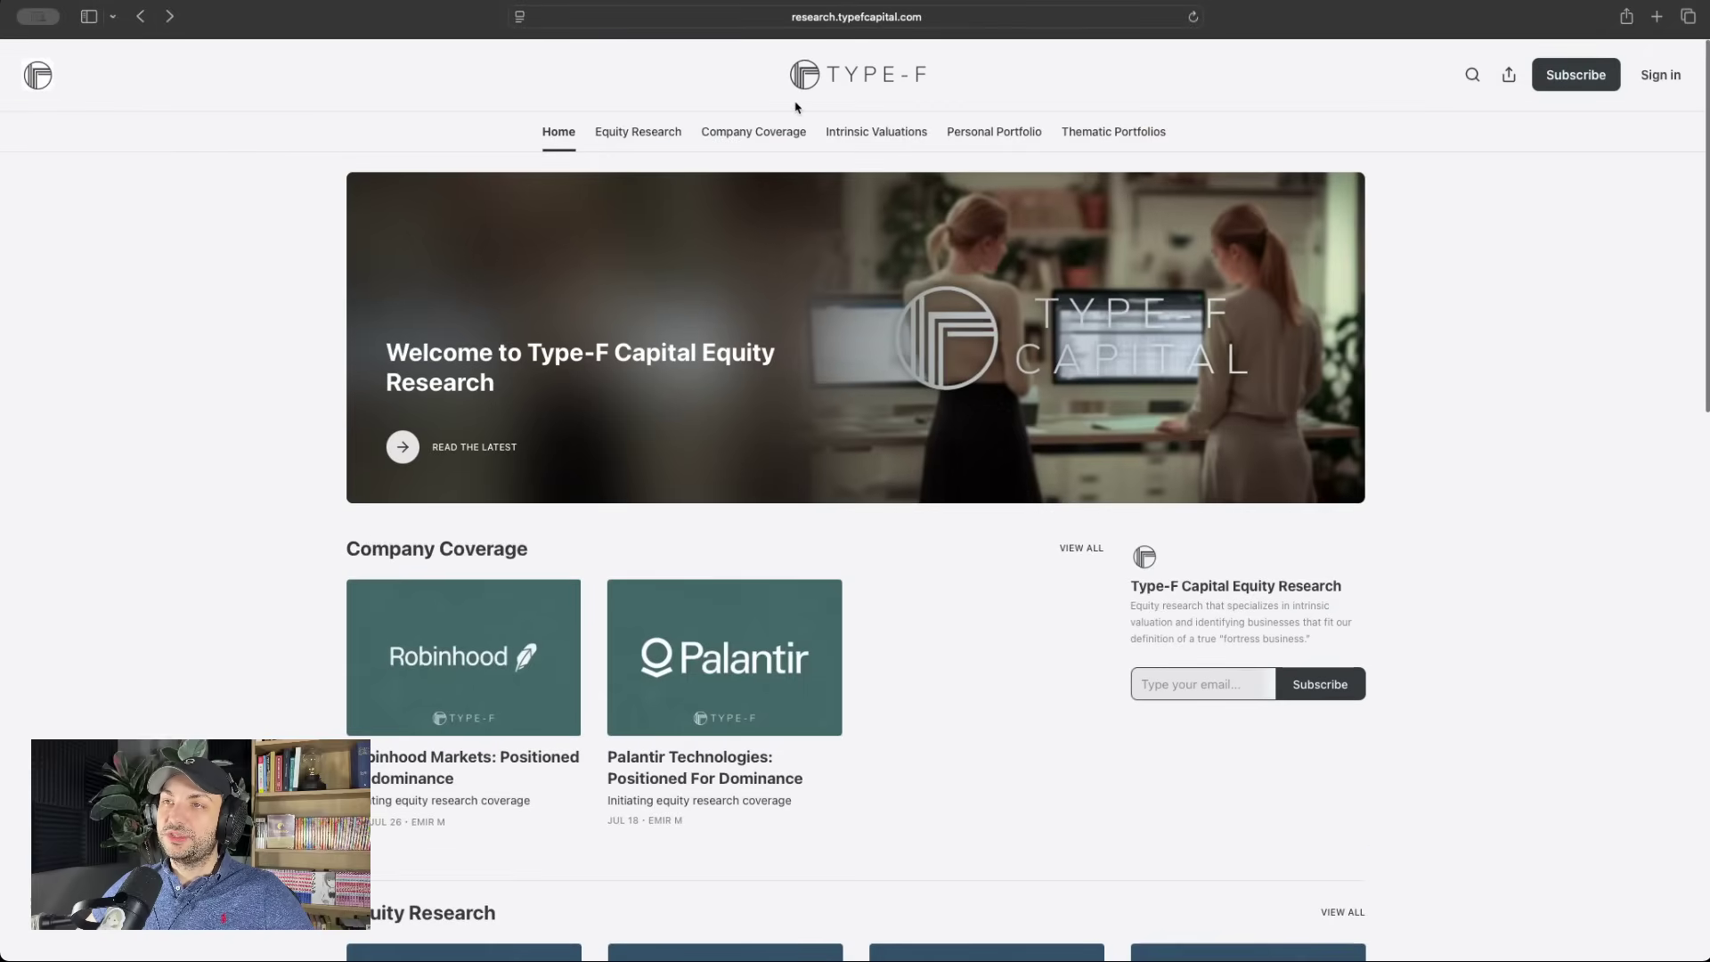
click(547, 594)
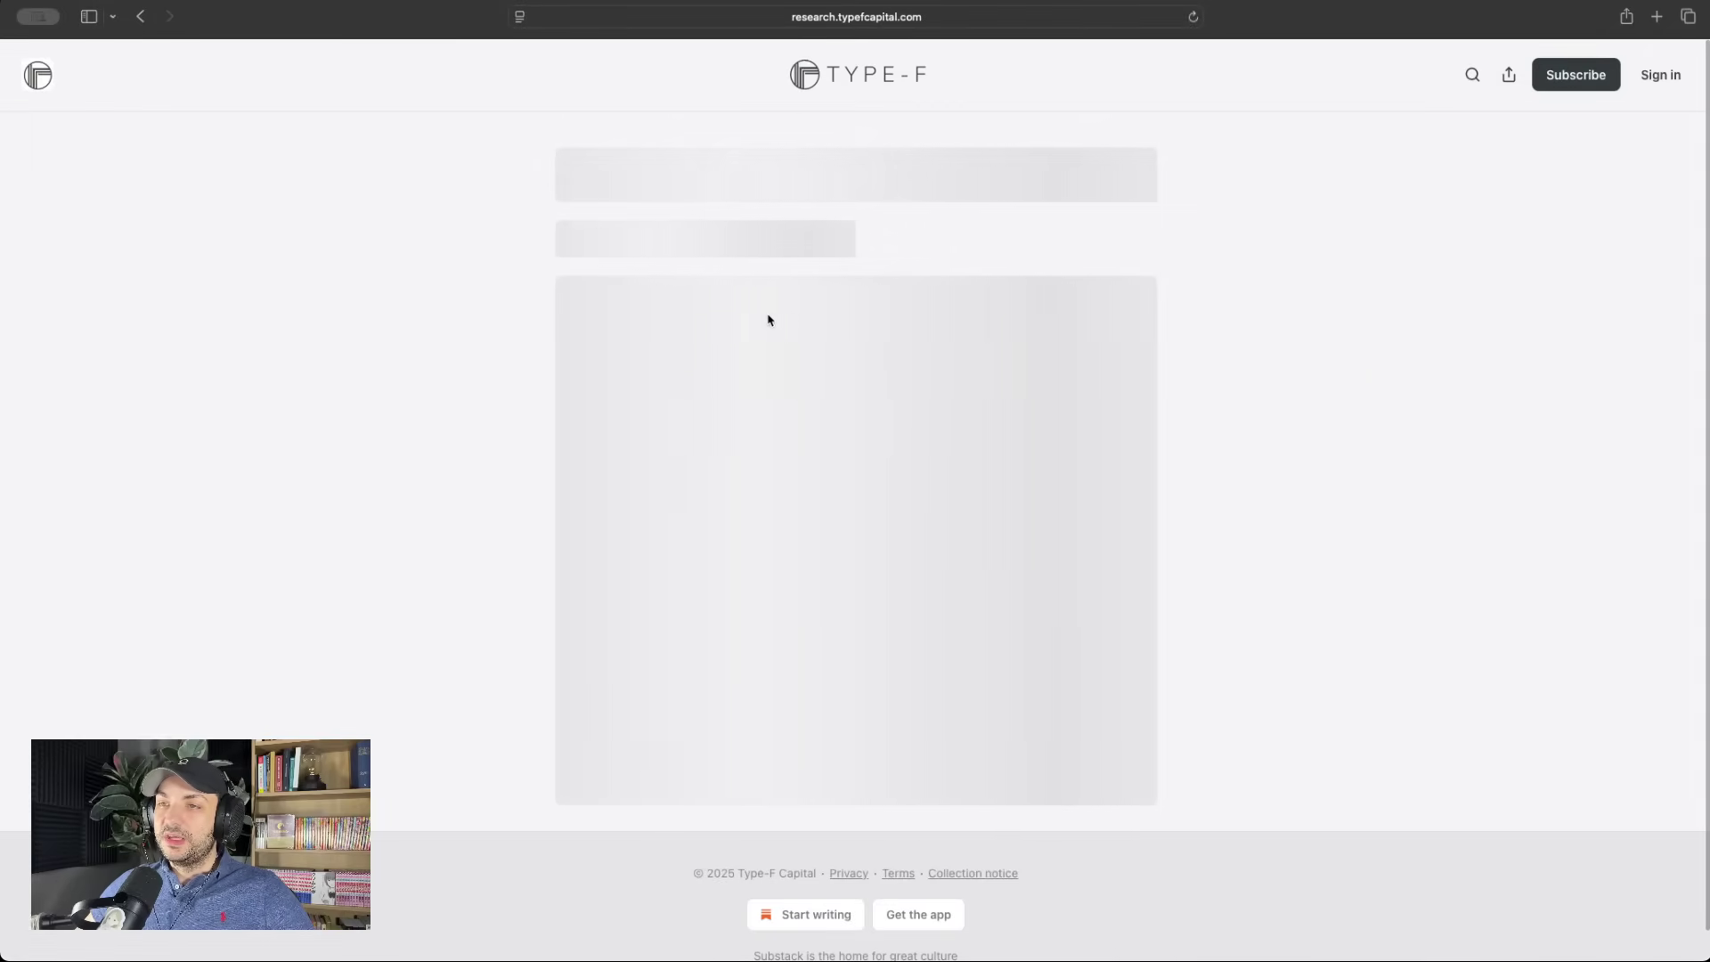
scroll(554, 287, down, 4)
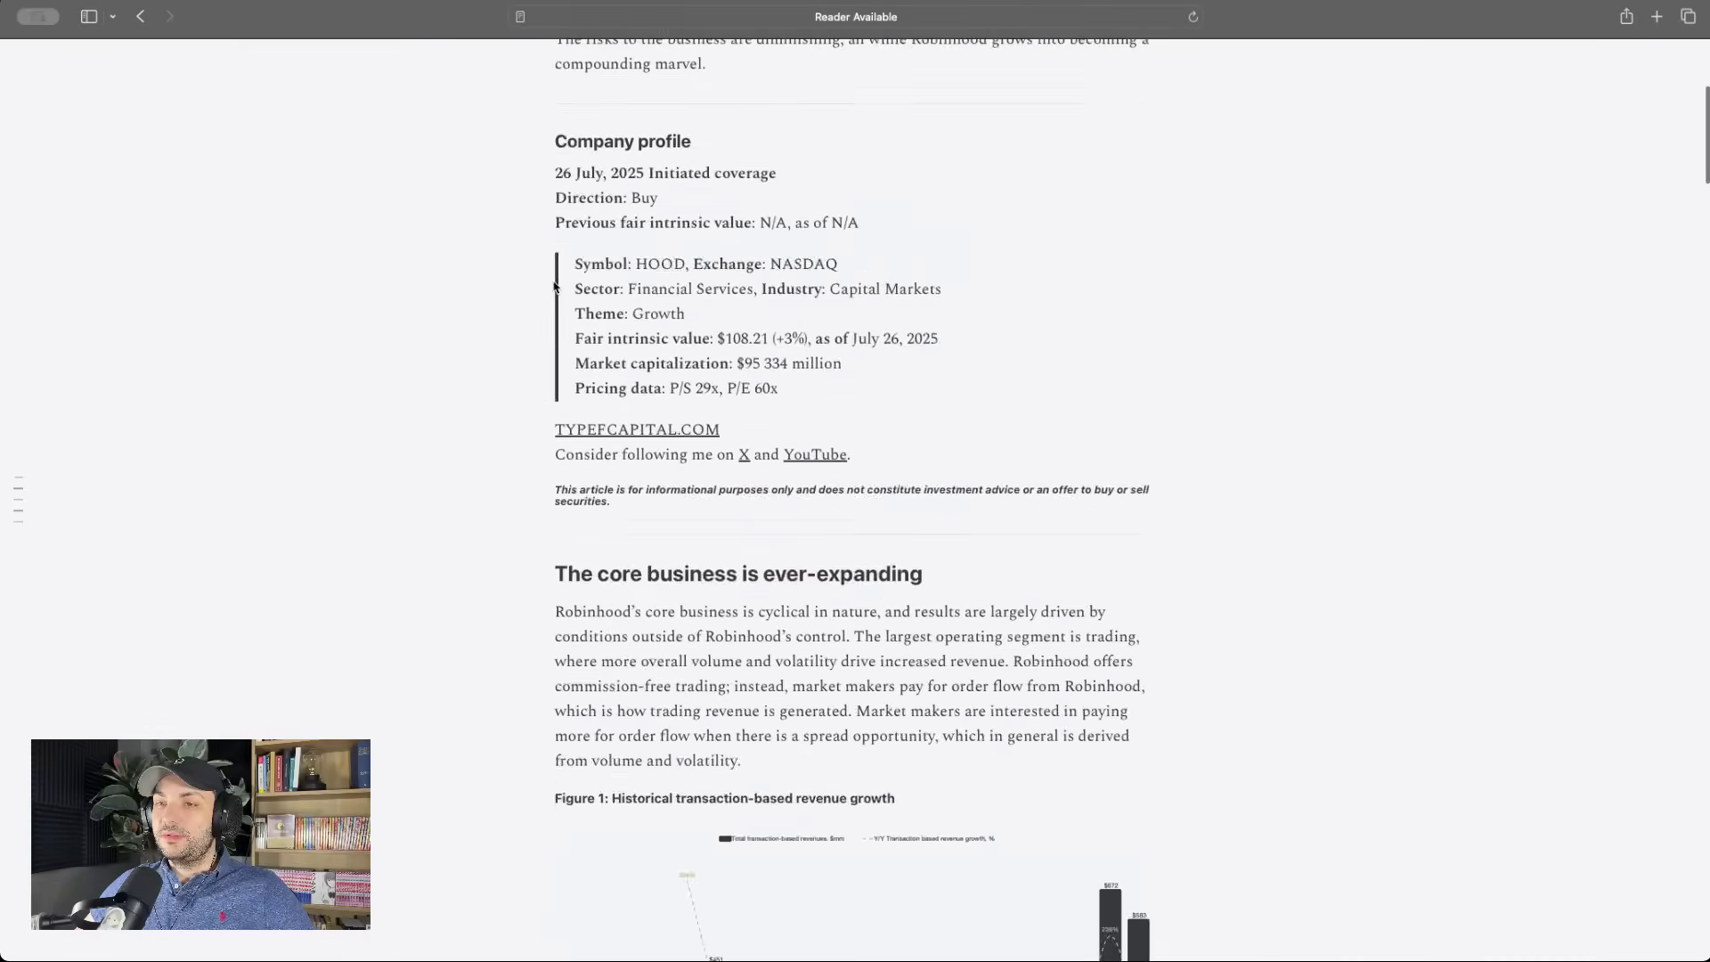
scroll(555, 286, down, 5)
scroll(555, 286, down, 5)
scroll(554, 288, down, 5)
scroll(555, 286, down, 5)
scroll(555, 285, down, 3)
scroll(554, 287, down, 5)
scroll(553, 307, up, 6)
scroll(553, 306, up, 10)
scroll(554, 307, up, 10)
click(807, 82)
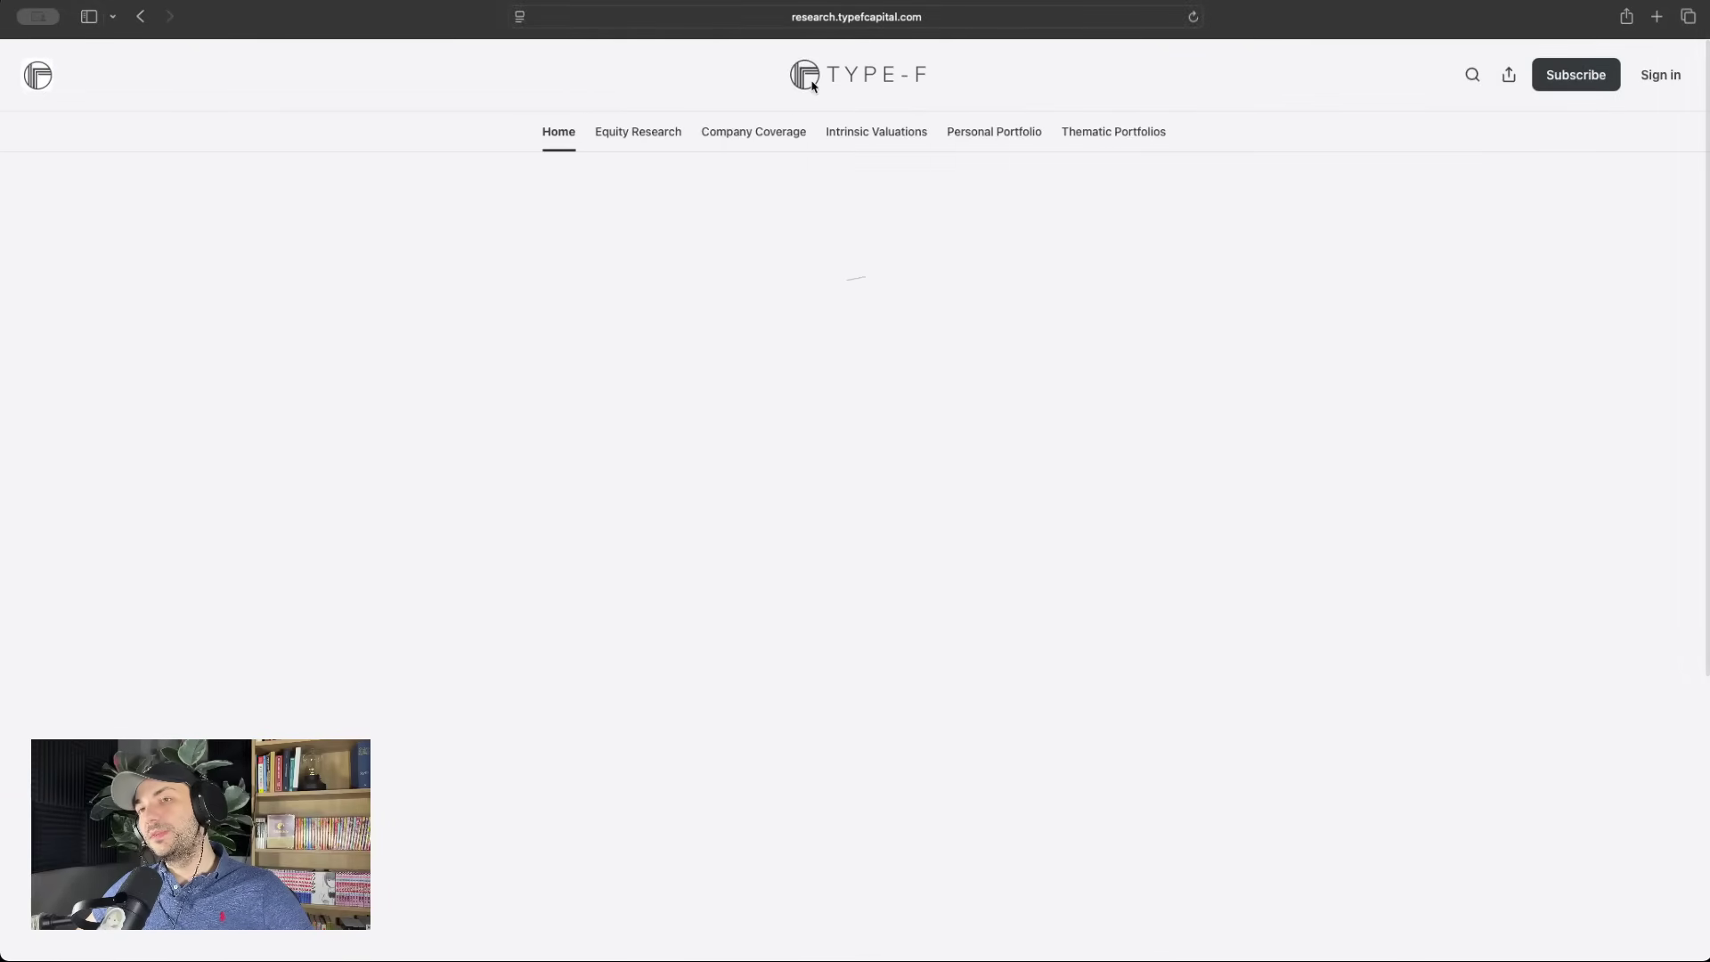